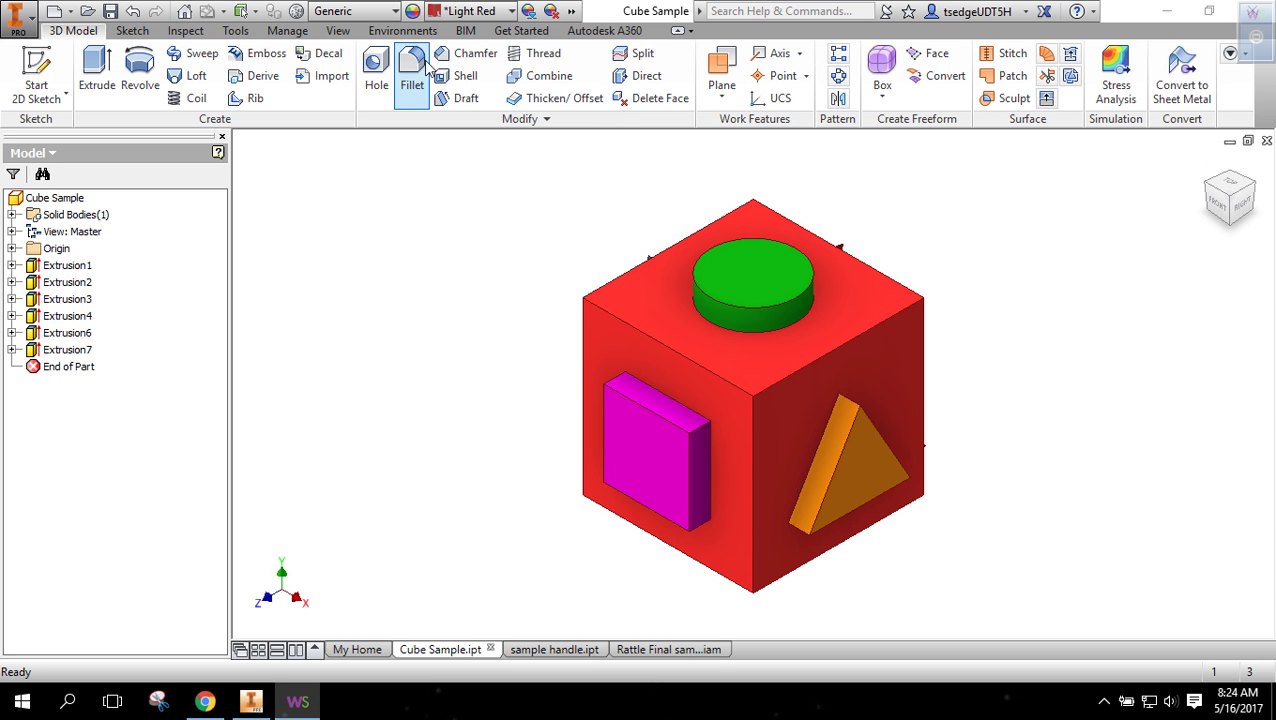
Start a 2D sketch on the plain red bottom face of the cube.
{"action": "left_click", "coordinate": [338, 31]}
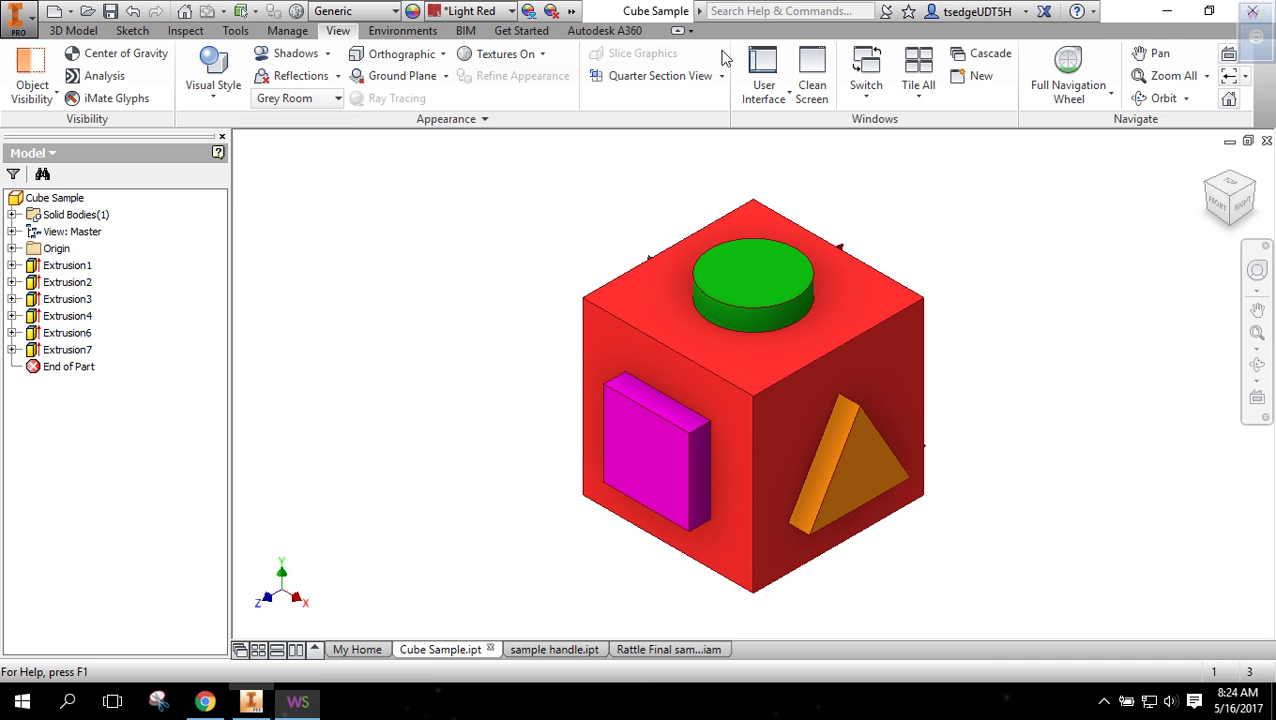
{"action": "left_click", "coordinate": [763, 80]}
{"action": "left_click", "coordinate": [899, 182]}
{"action": "left_click", "coordinate": [1258, 368]}
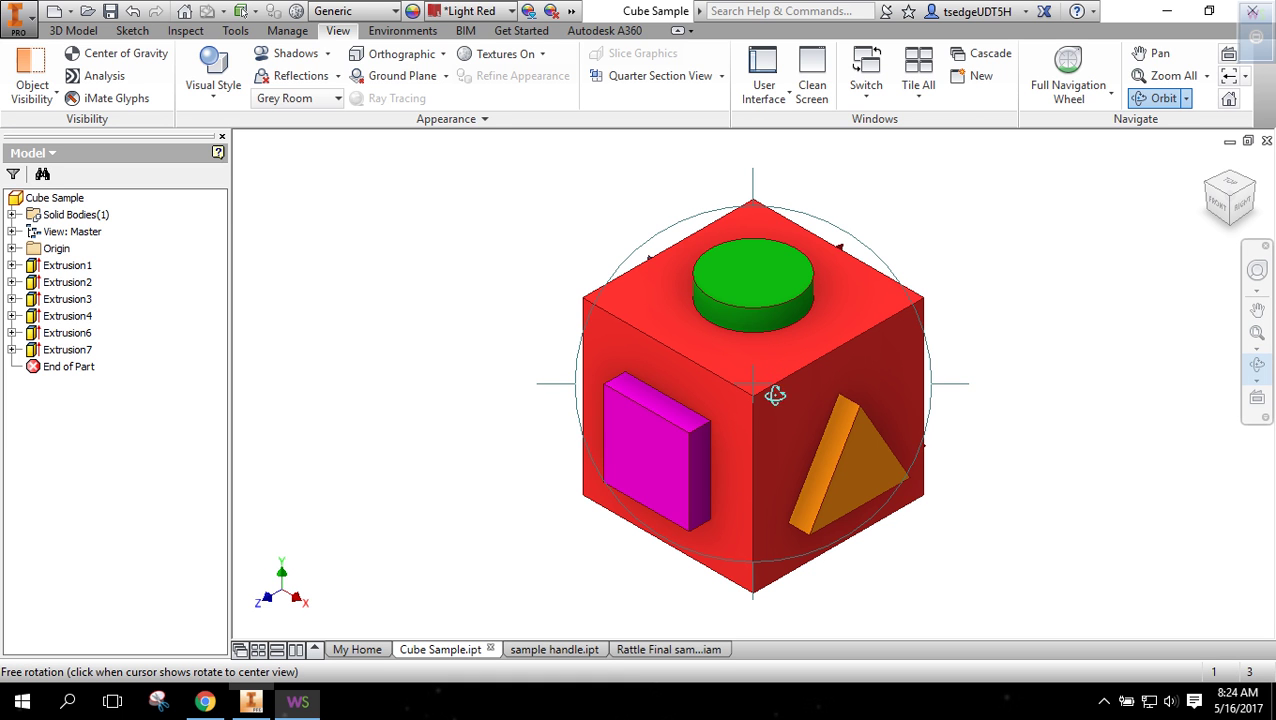
{"action": "left_click_drag", "start_coordinate": [772, 393], "coordinate": [812, 194]}
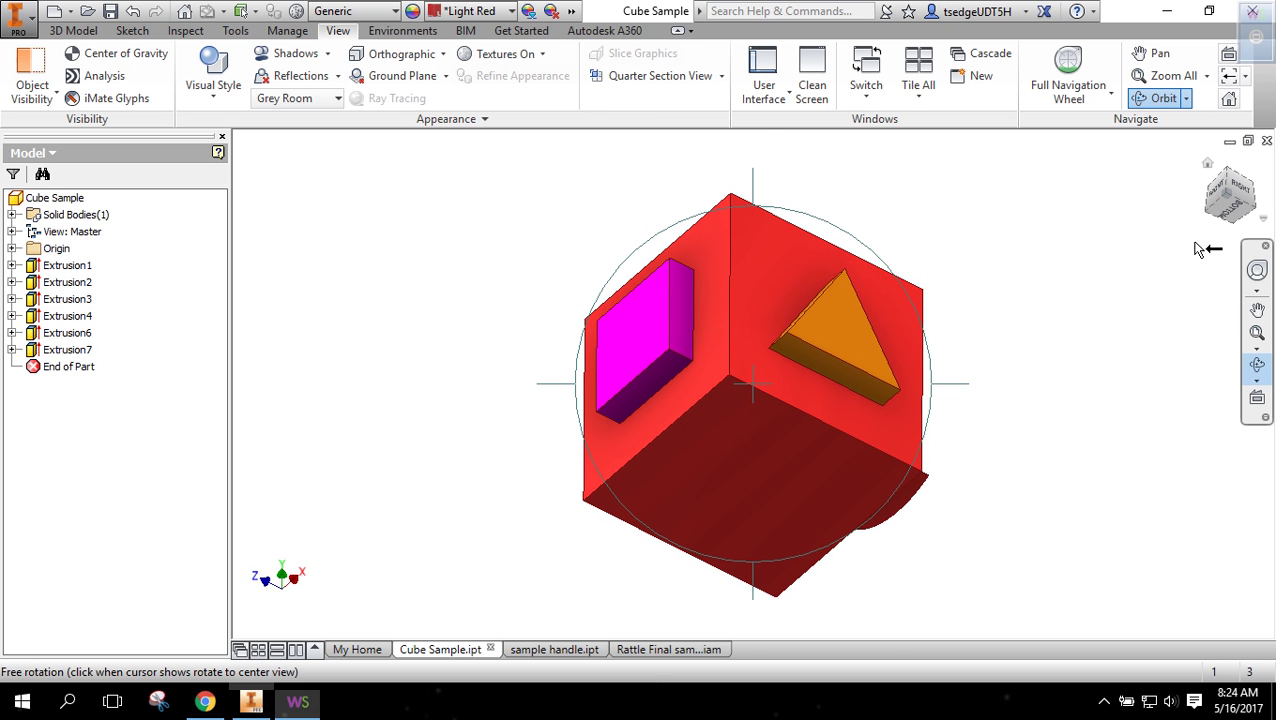
{"action": "key", "text": "Escape"}
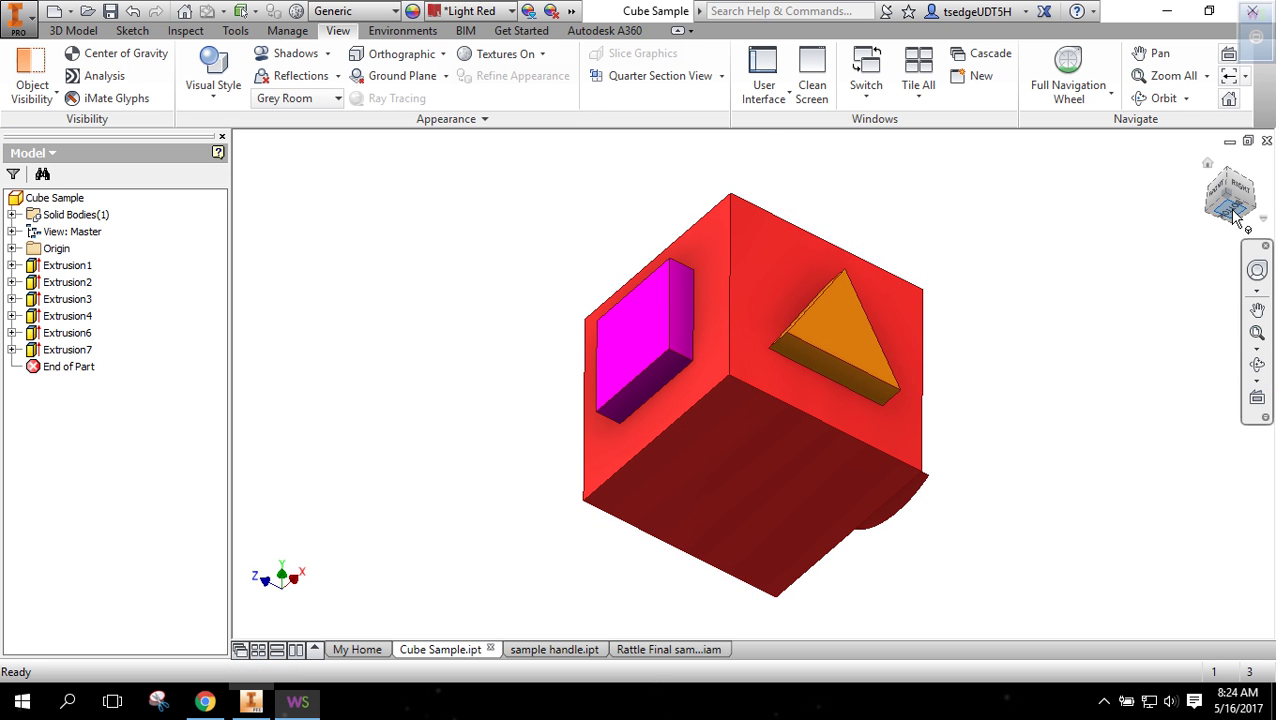
{"action": "left_click", "coordinate": [1234, 212]}
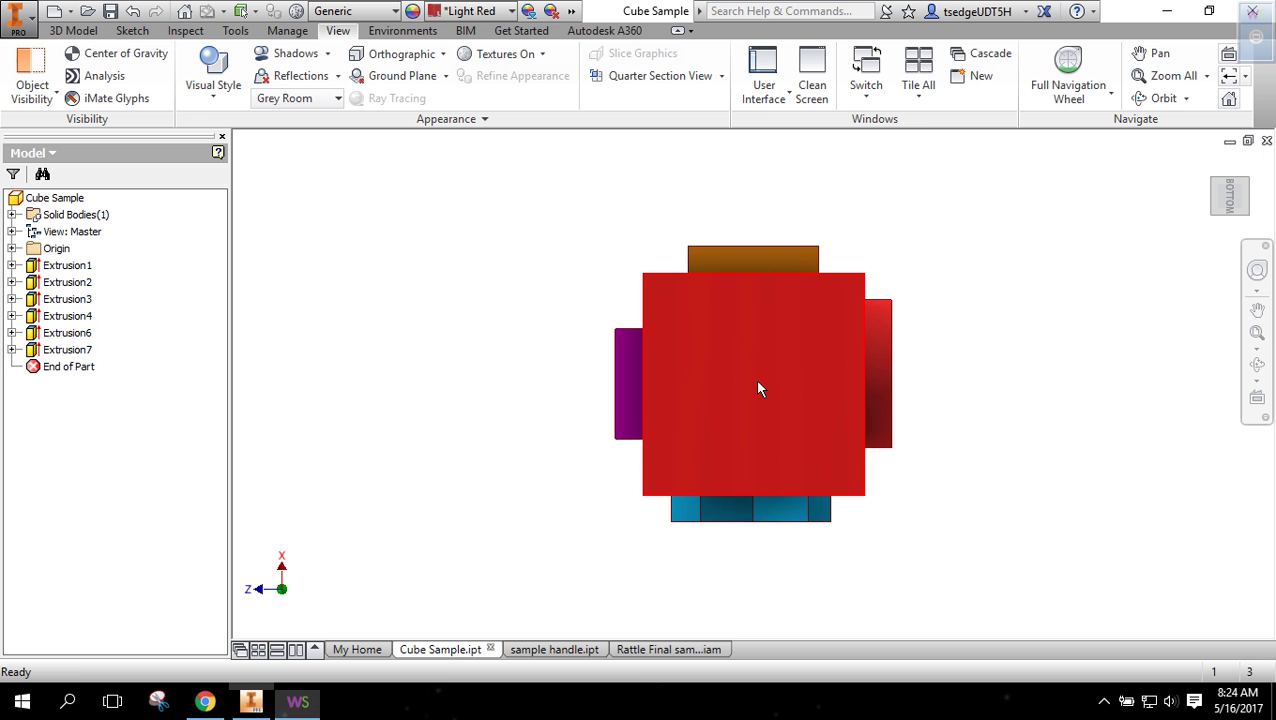
{"action": "left_click", "coordinate": [127, 31]}
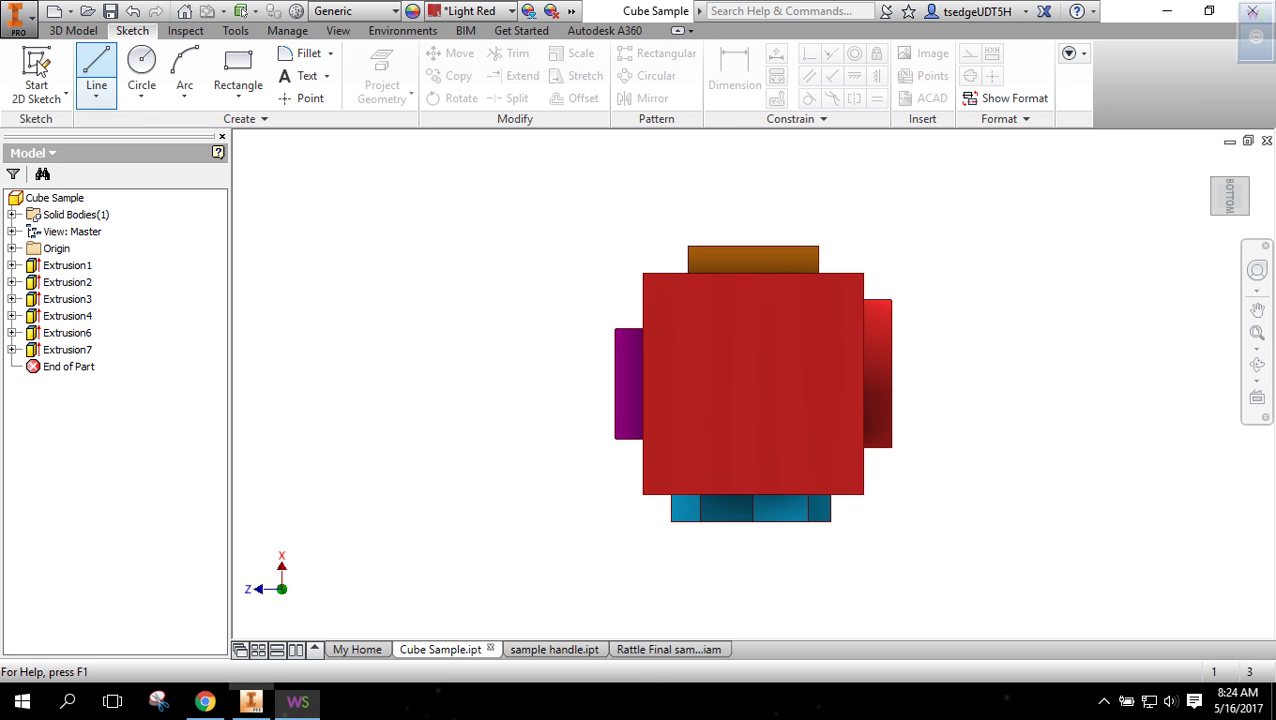
{"action": "left_click", "coordinate": [40, 64]}
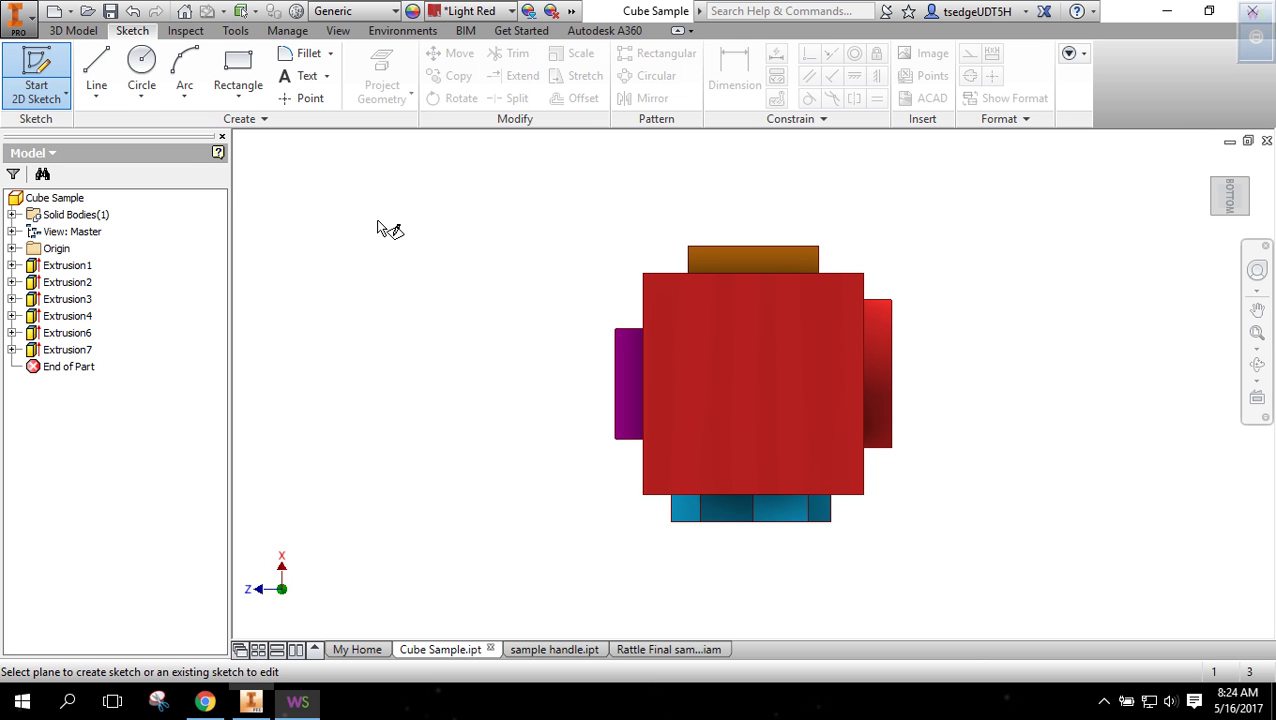
{"action": "left_click", "coordinate": [752, 379]}
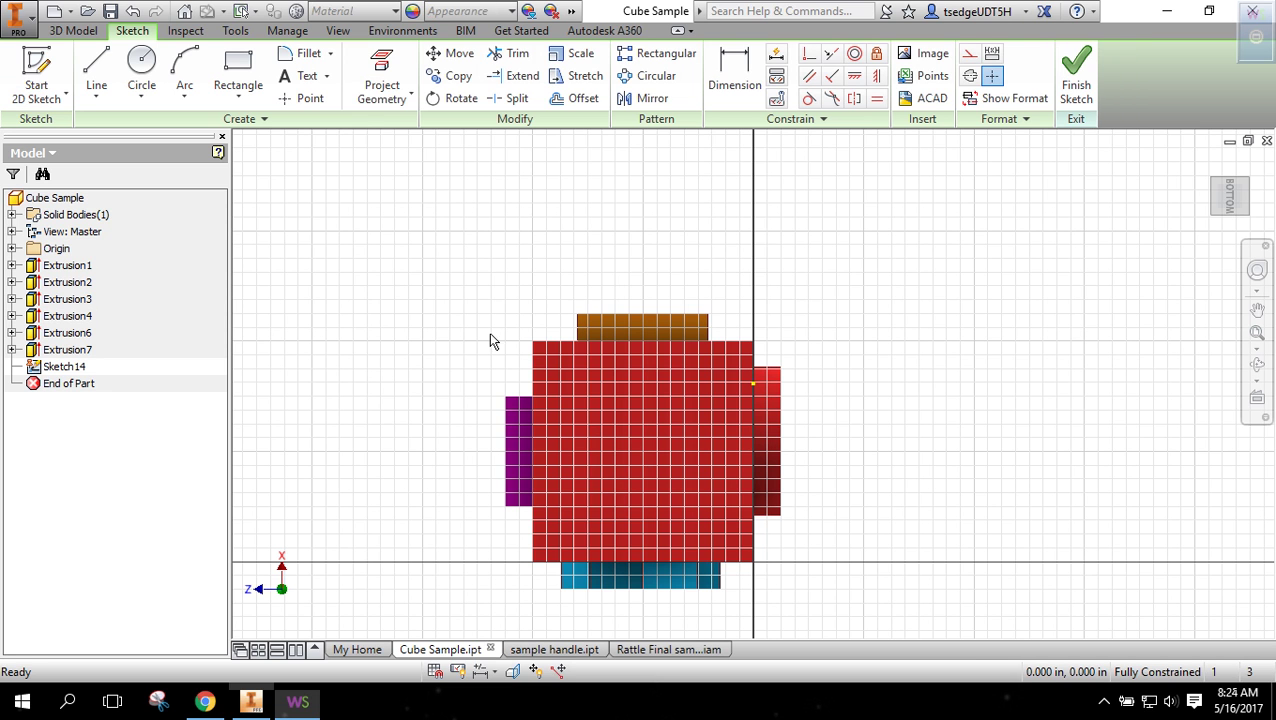
Place a sketch point at the centre of the bottom face and finish the sketch.
{"action": "left_click", "coordinate": [293, 101]}
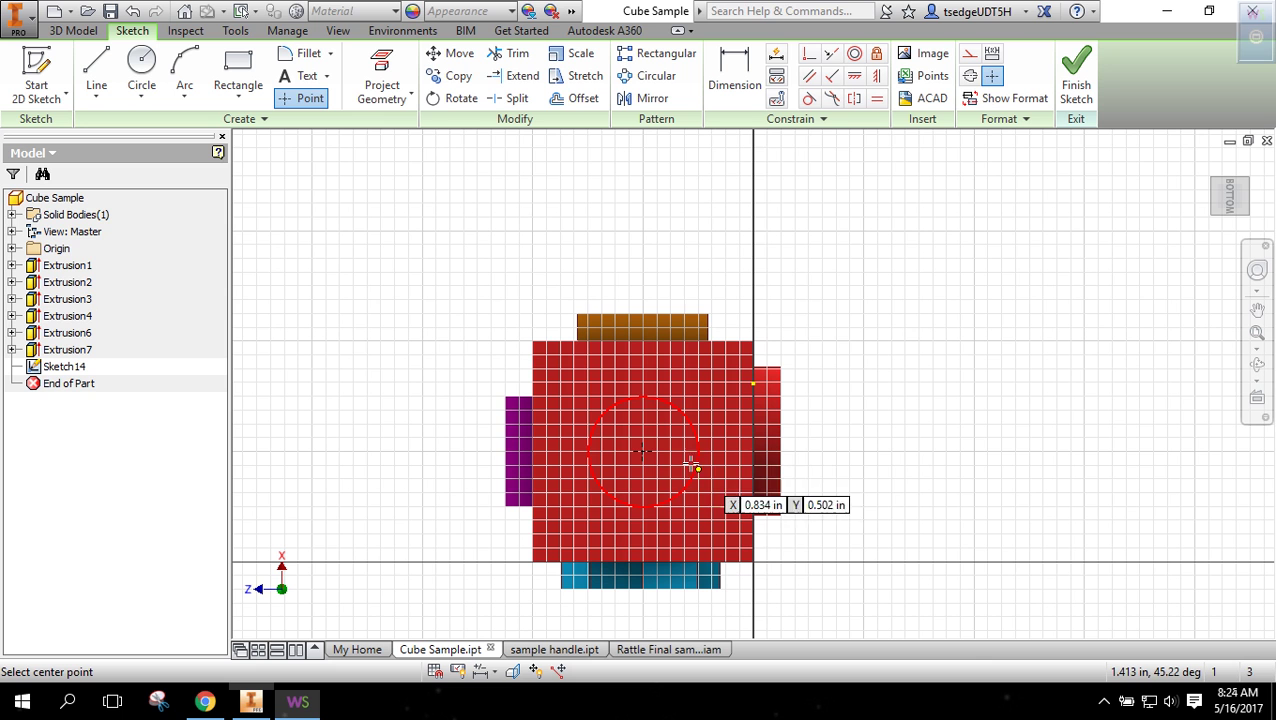
{"action": "left_click", "coordinate": [641, 449]}
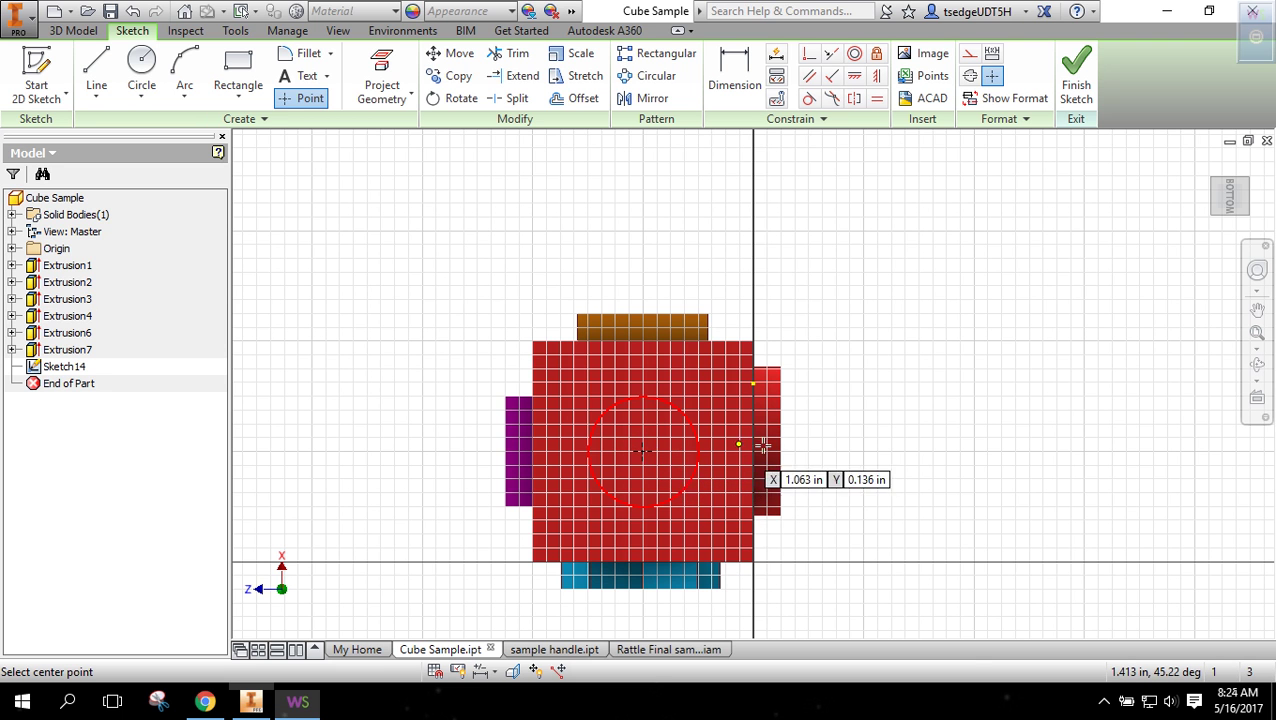
{"action": "left_click", "coordinate": [1076, 76]}
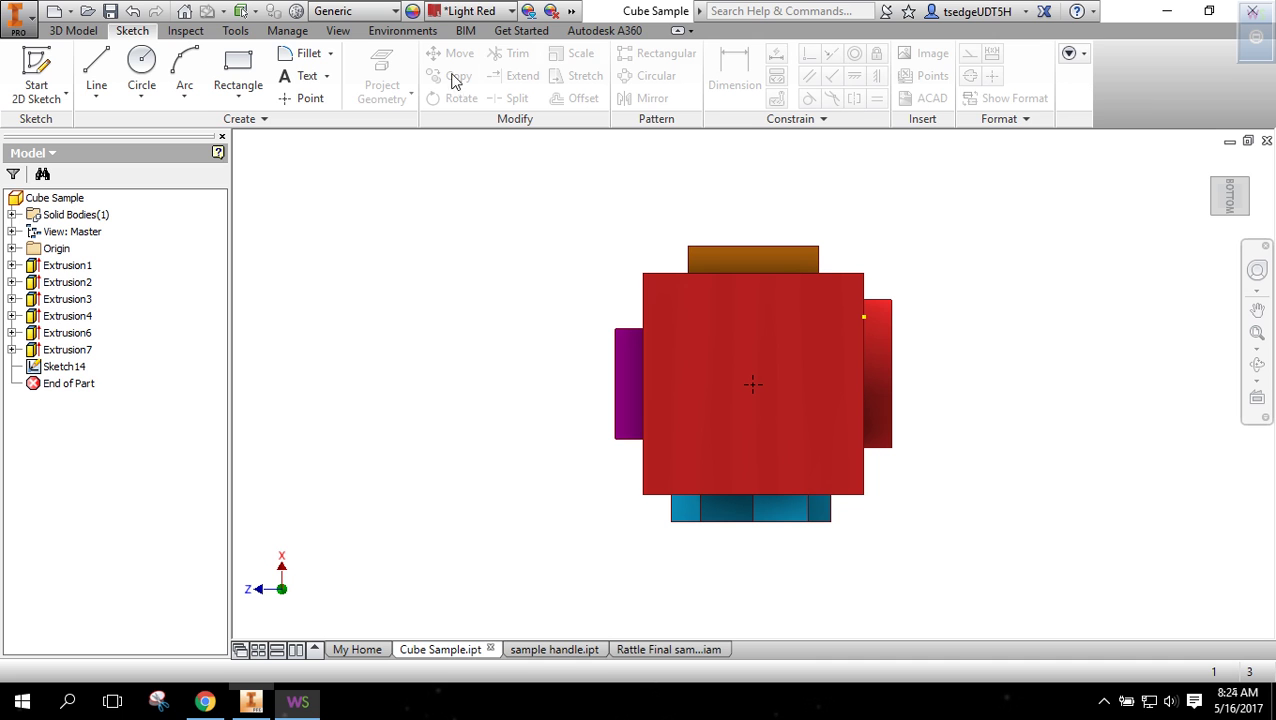
Start a tapped hole from the sketched centre point with its termination set to Distance.
{"action": "left_click", "coordinate": [81, 33]}
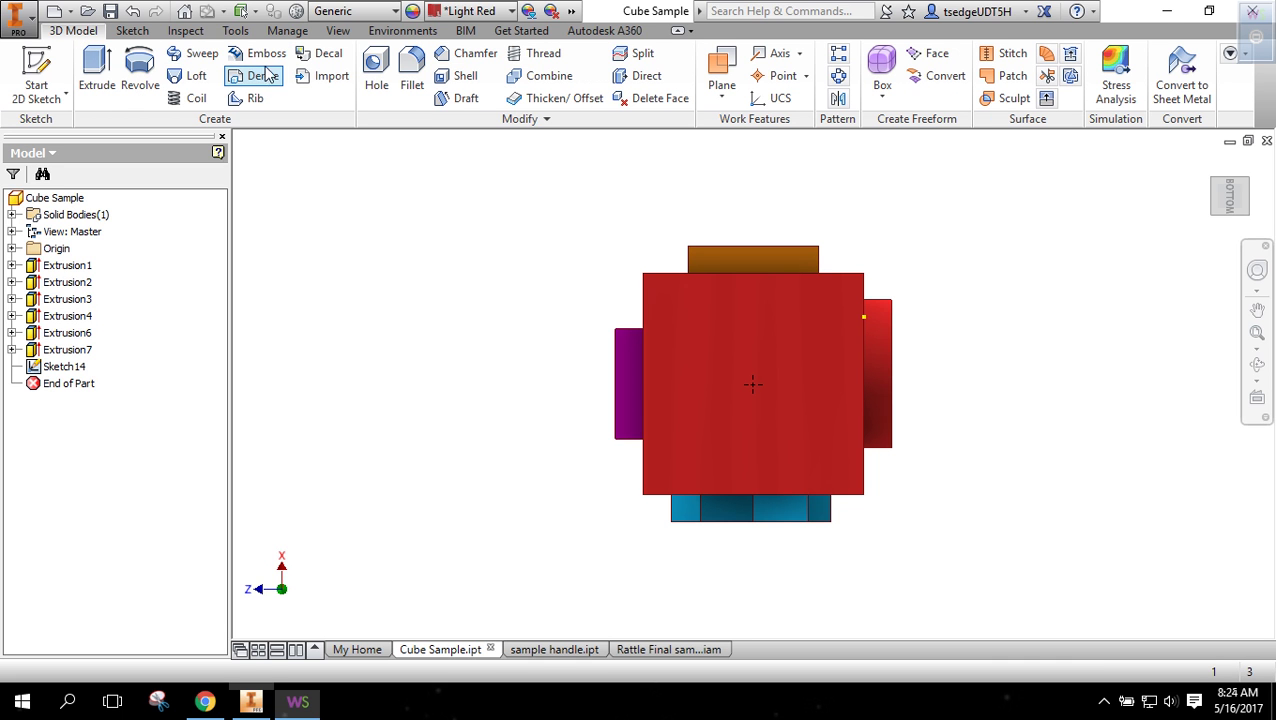
{"action": "left_click", "coordinate": [378, 72]}
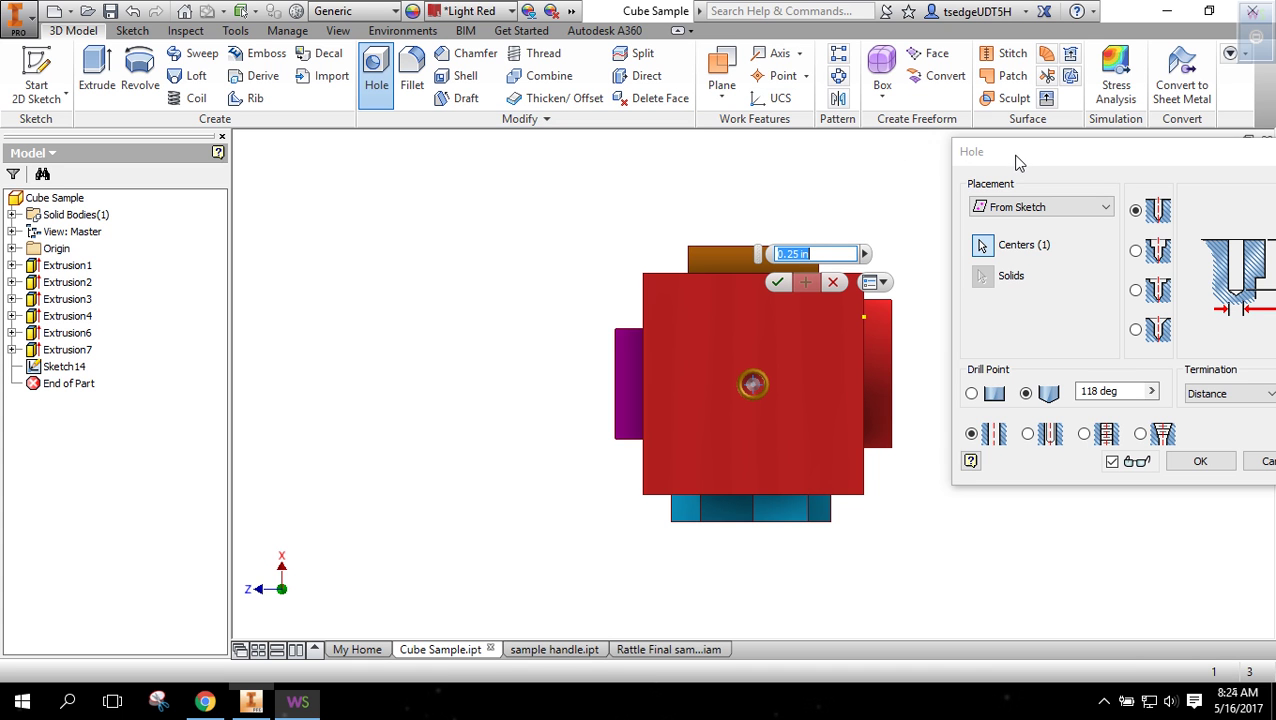
{"action": "left_click_drag", "start_coordinate": [1008, 162], "coordinate": [885, 154]}
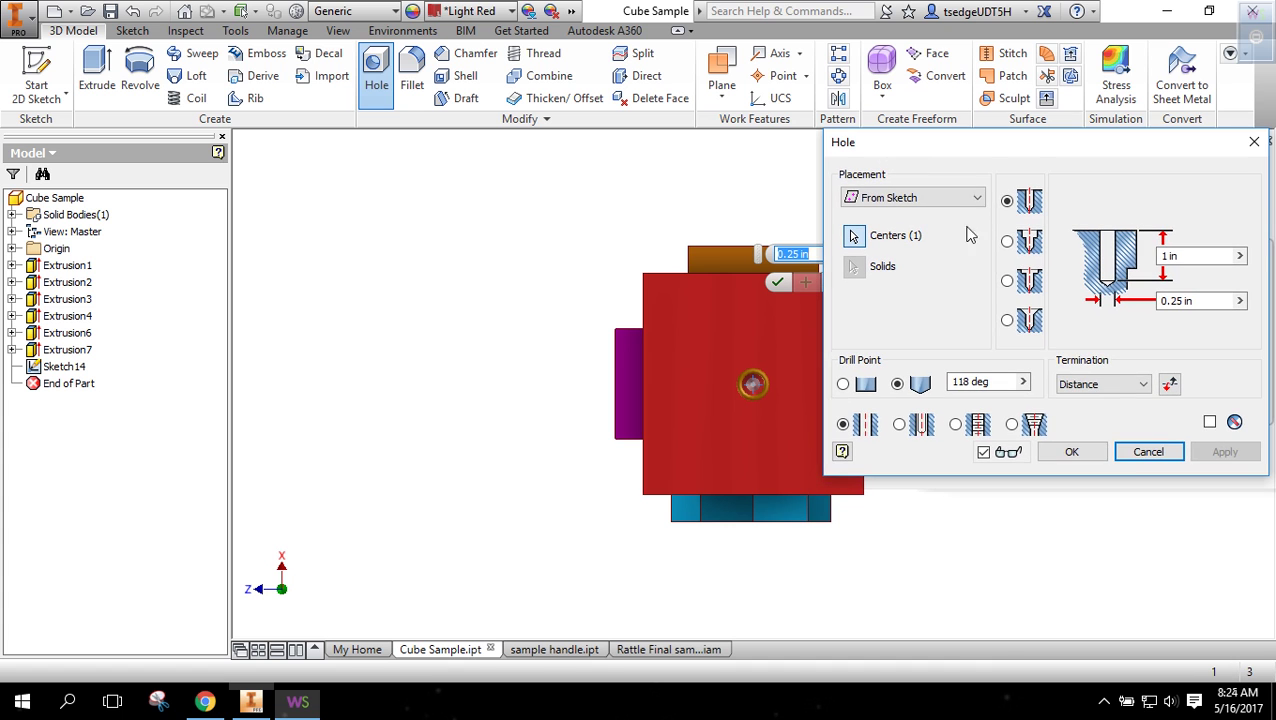
{"action": "left_click", "coordinate": [1138, 384]}
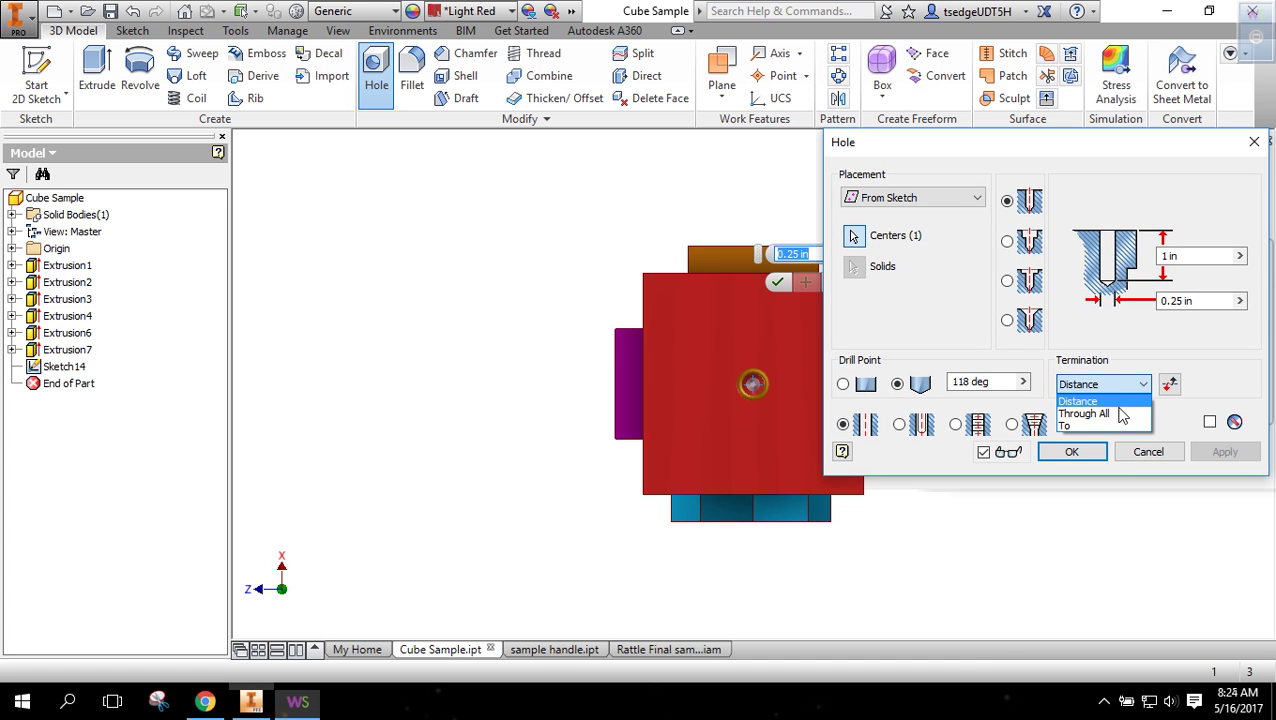
{"action": "left_click", "coordinate": [1122, 408]}
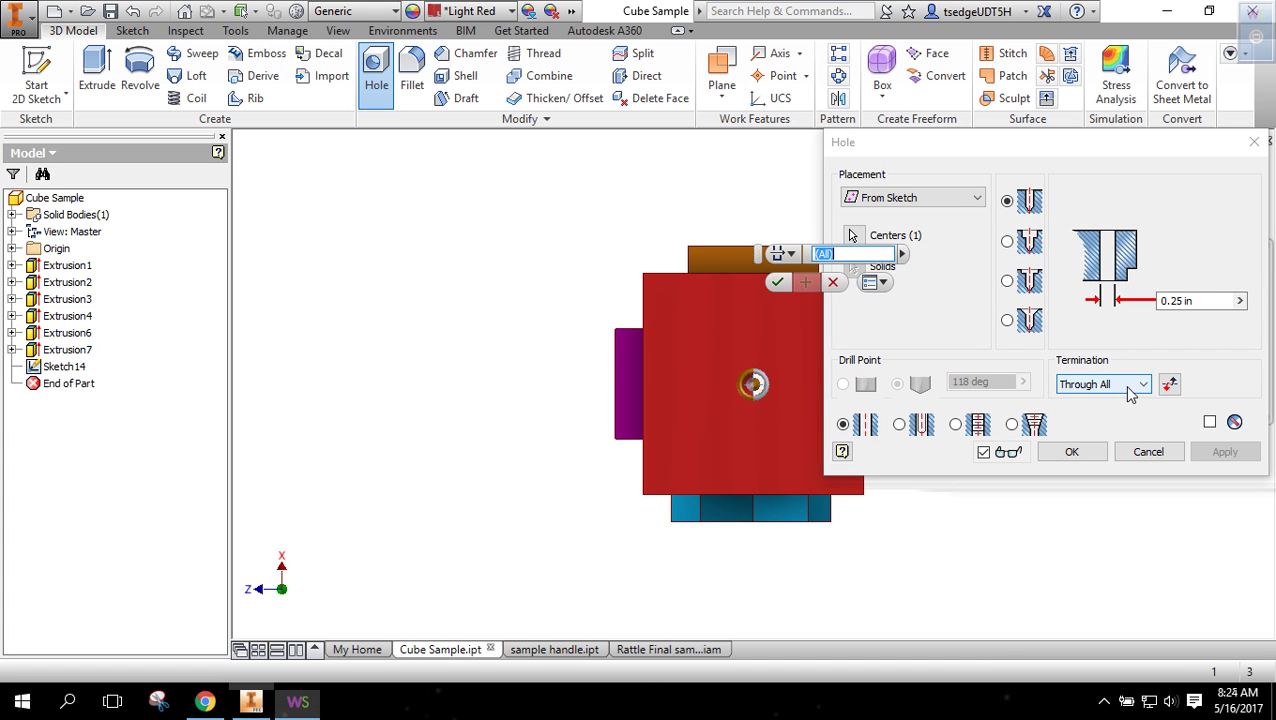
{"action": "left_click", "coordinate": [1130, 390]}
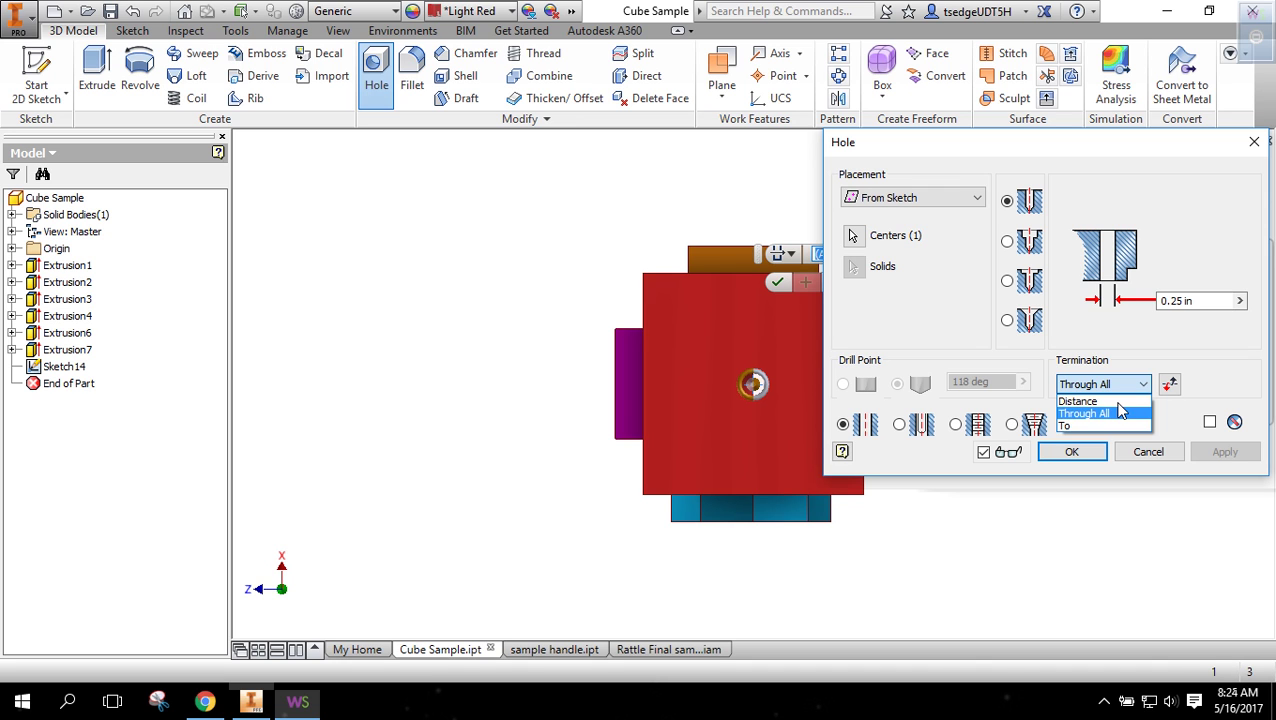
{"action": "key", "text": "Up"}
{"action": "key", "text": "Return"}
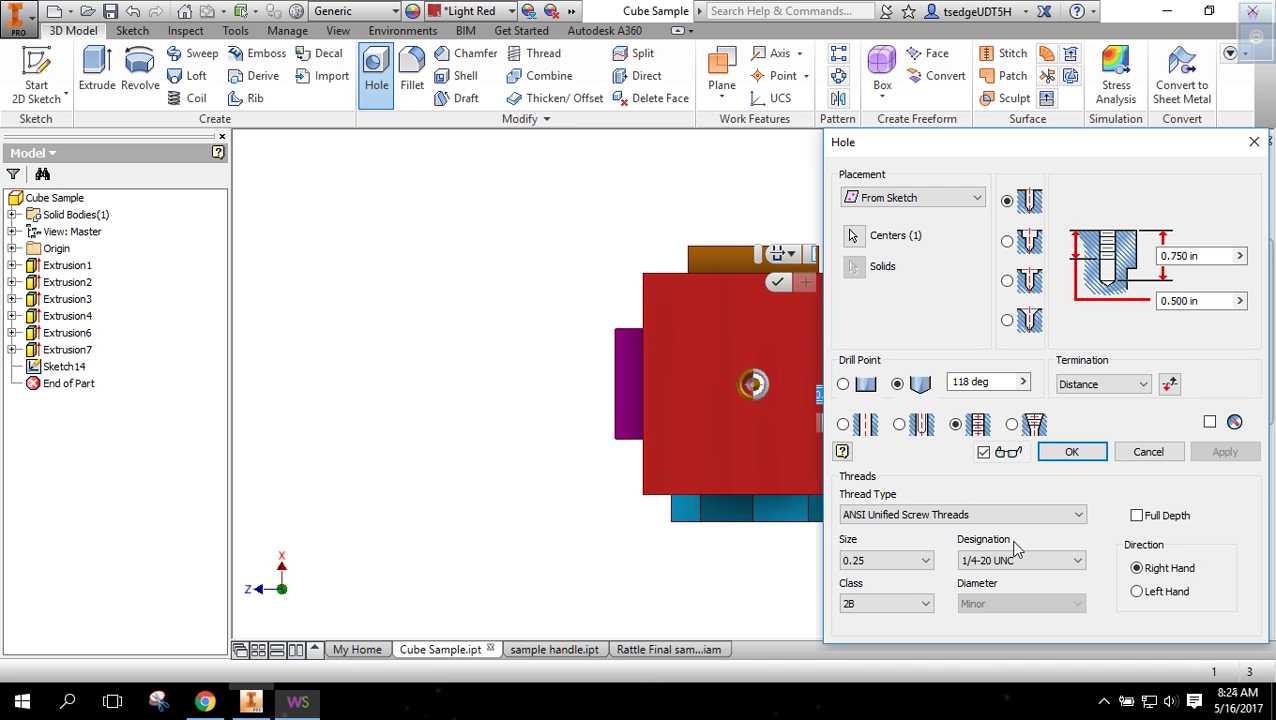
Set the thread size to 0.5, the hole depth to 1 in and the thread depth to 0.75 in, and create the hole.
{"action": "left_click", "coordinate": [925, 561]}
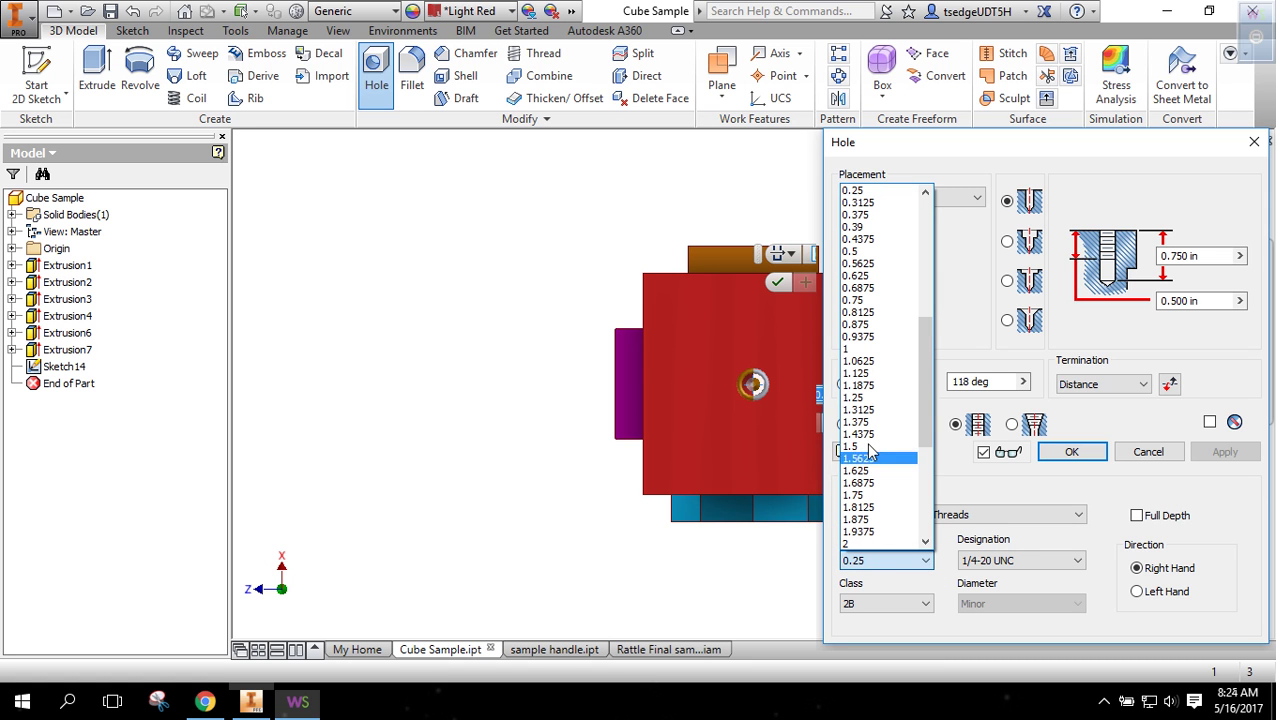
{"action": "left_click", "coordinate": [855, 251]}
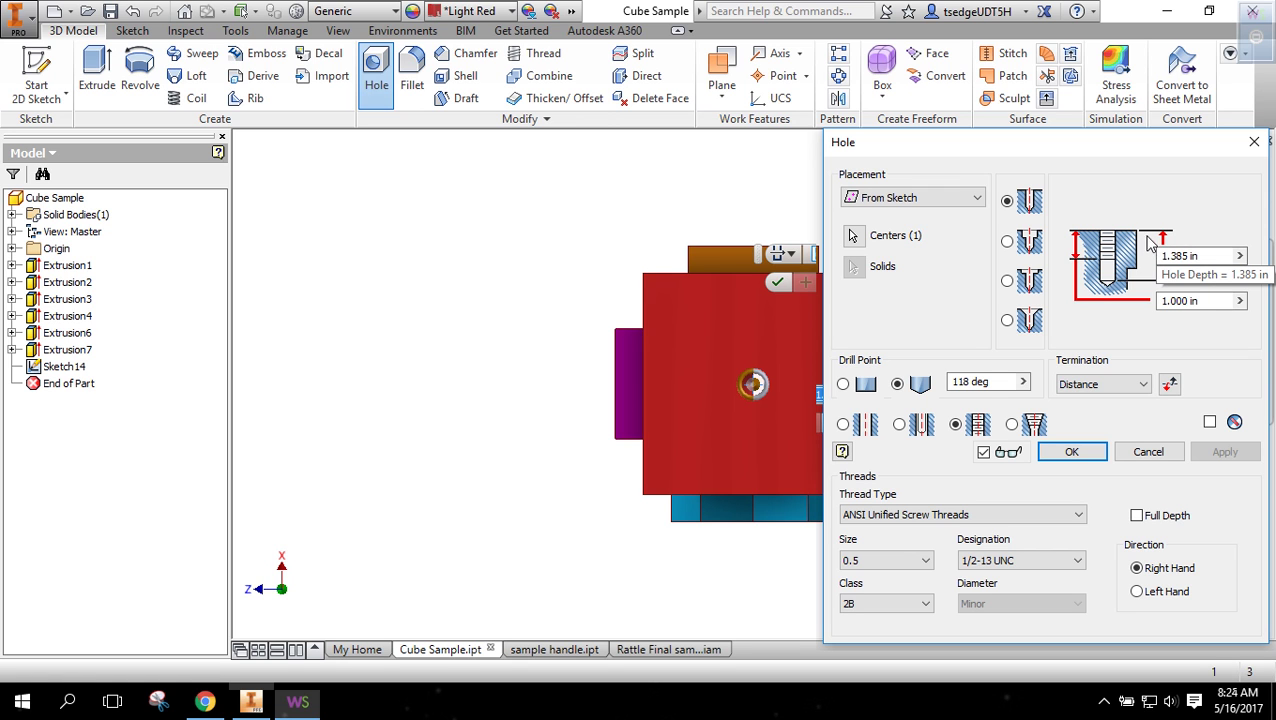
{"action": "left_click", "coordinate": [1205, 256]}
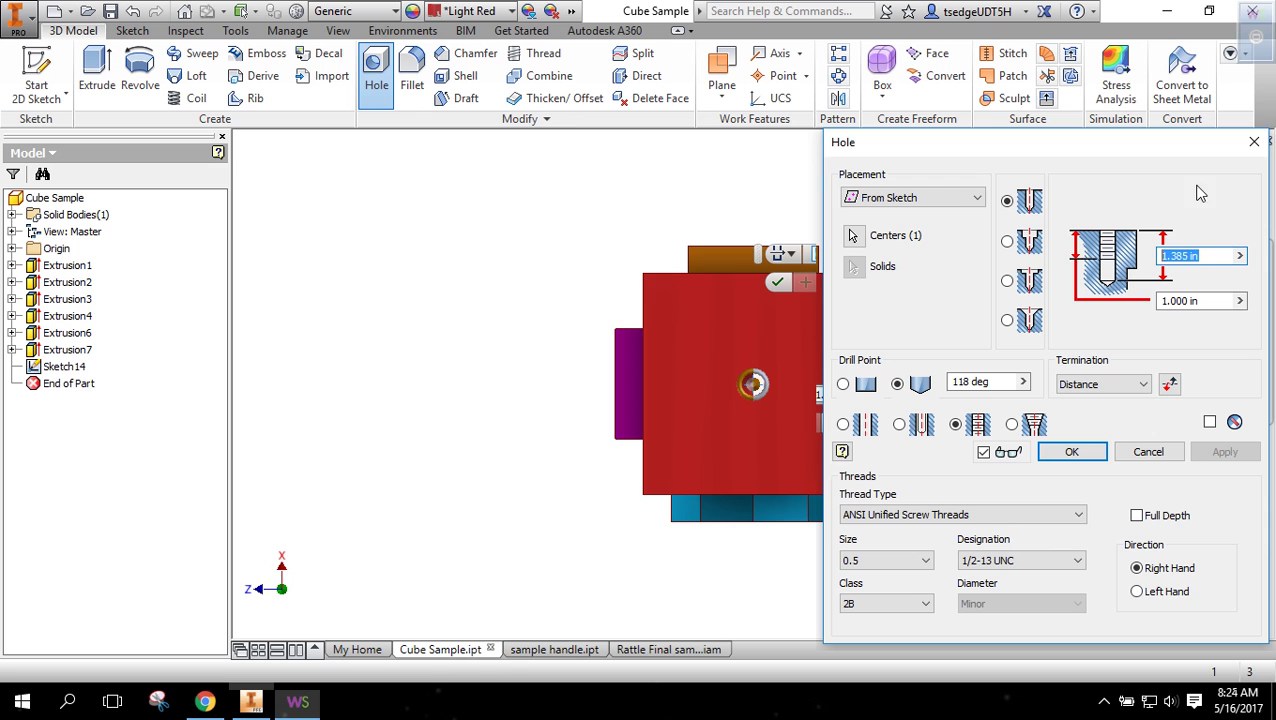
{"action": "type", "text": "1"}
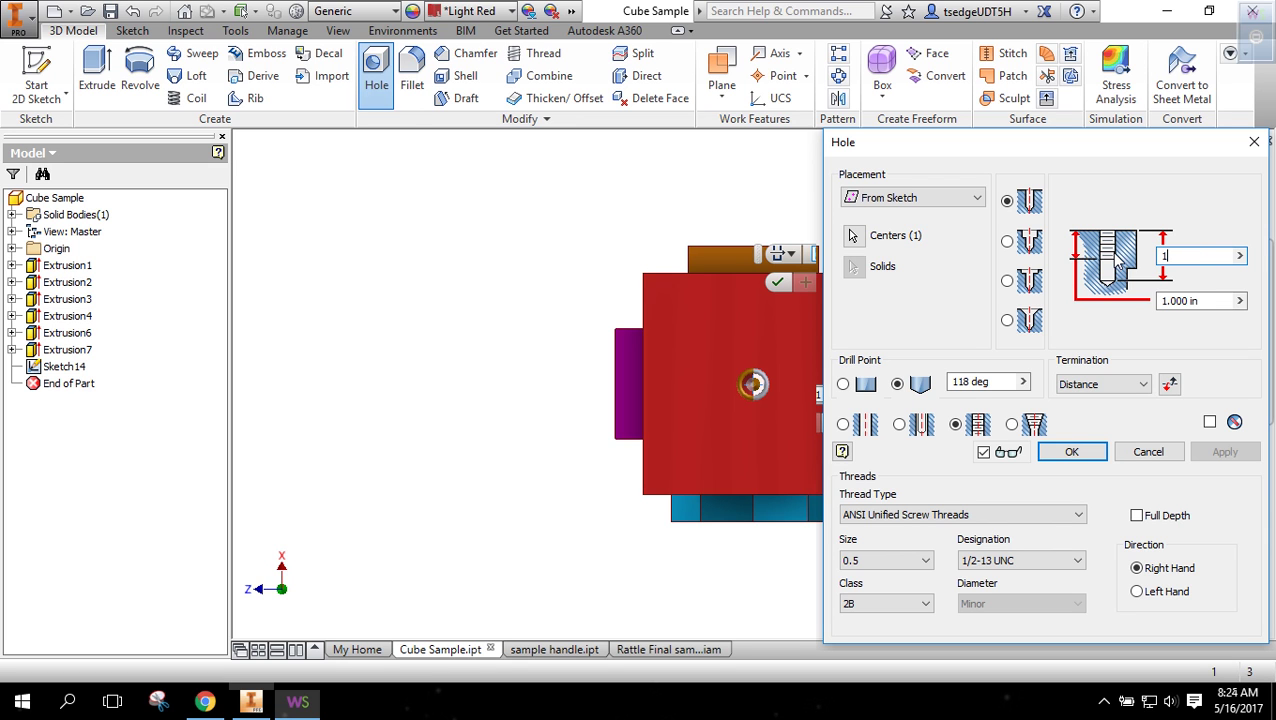
{"action": "left_click", "coordinate": [1207, 296]}
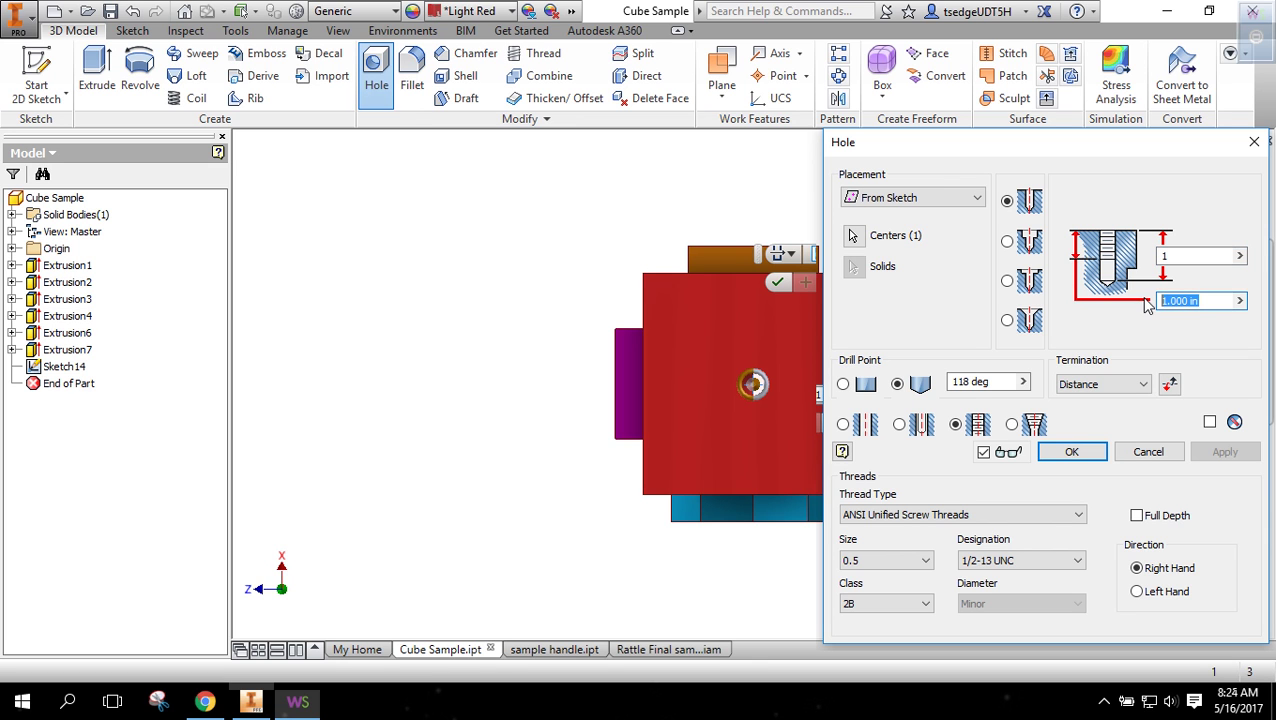
{"action": "type", "text": ".75"}
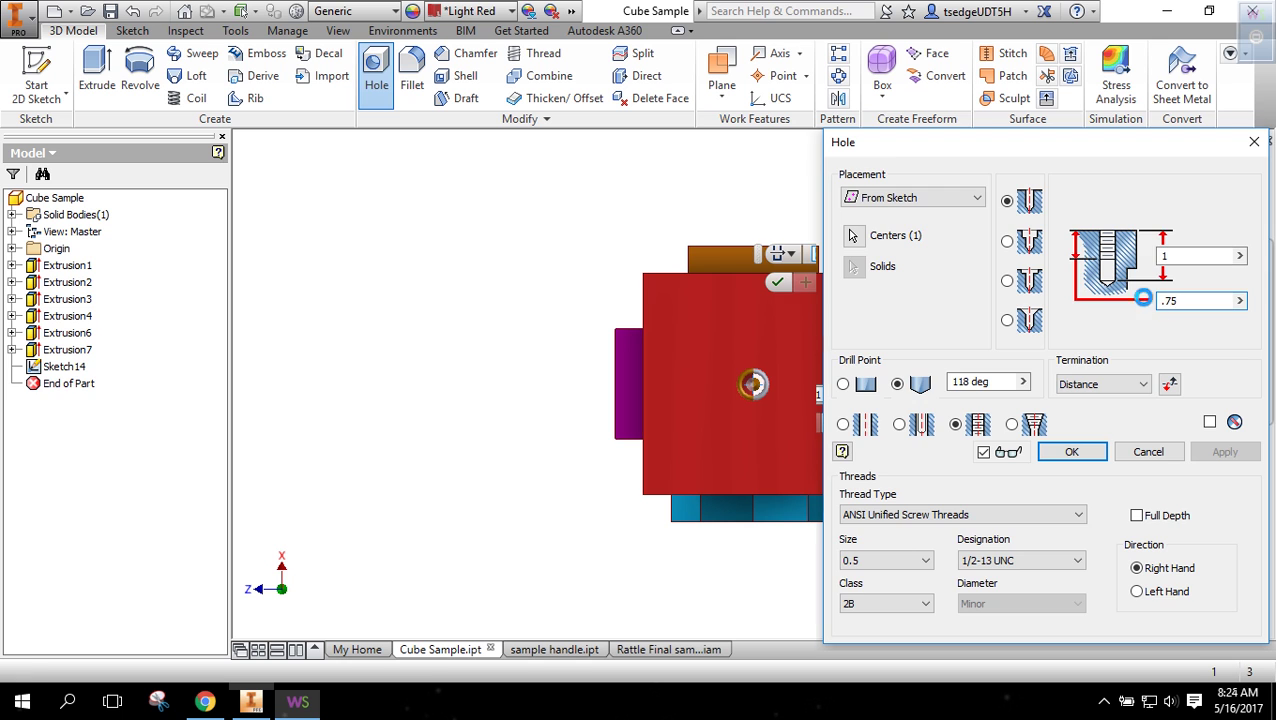
{"action": "key", "text": "Return"}
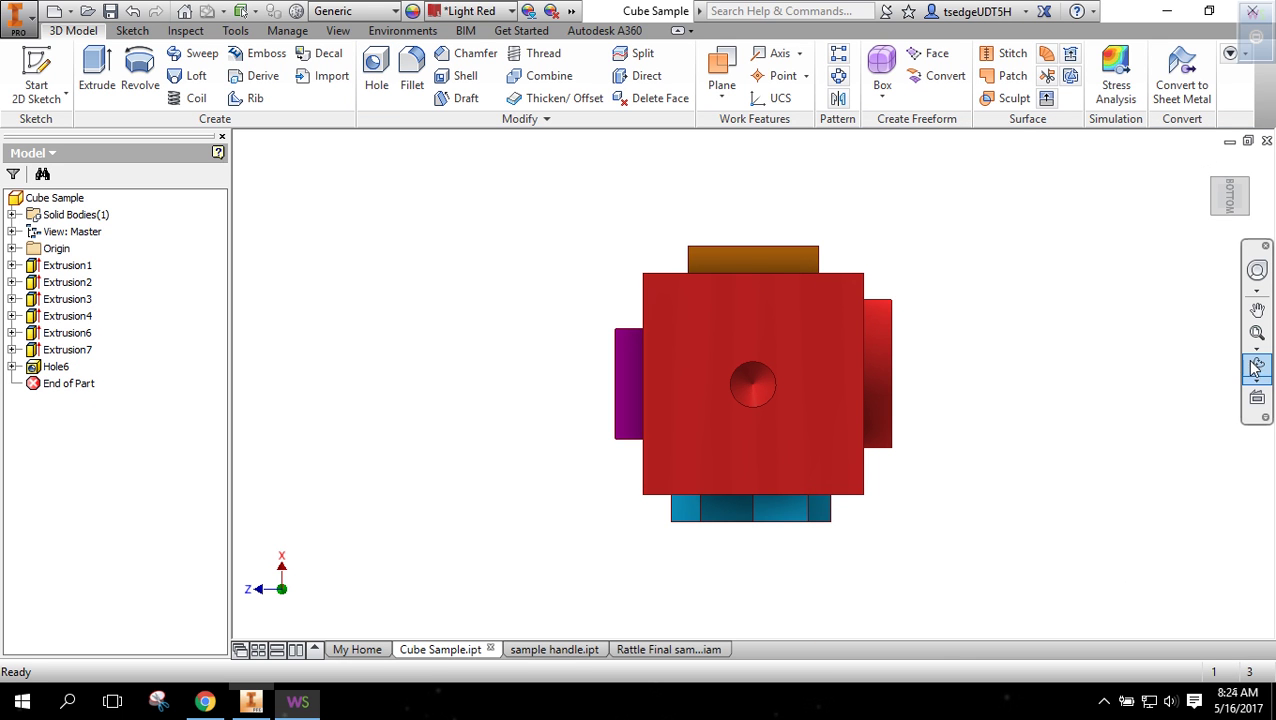
Inspect the threaded hole in the bottom face and save the part.
{"action": "left_click", "coordinate": [1257, 368]}
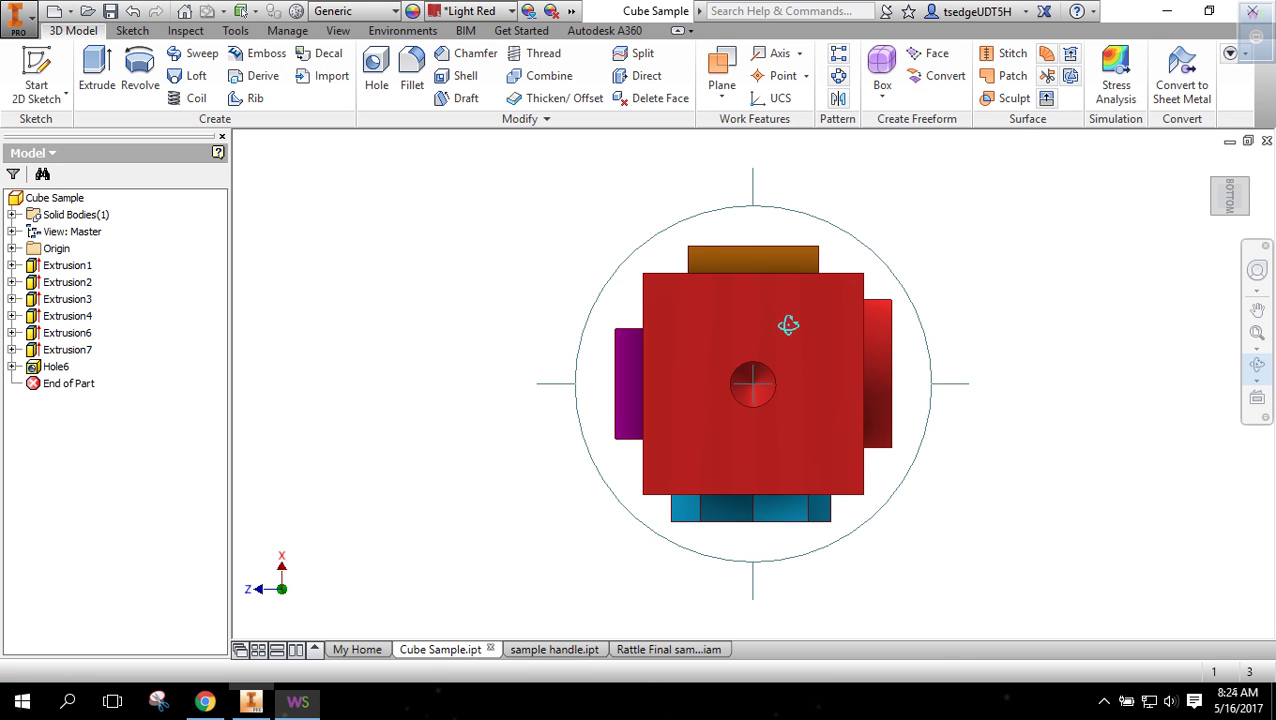
{"action": "left_click_drag", "start_coordinate": [789, 328], "coordinate": [823, 401]}
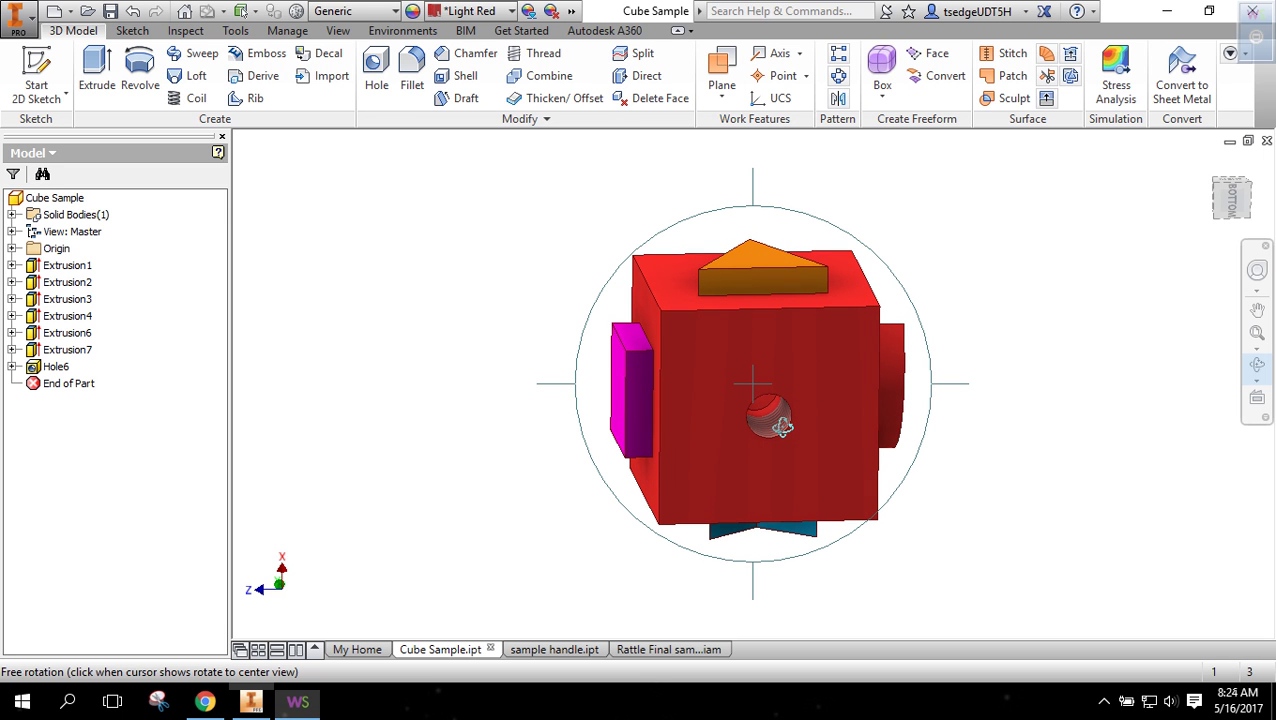
{"action": "key", "text": "Escape"}
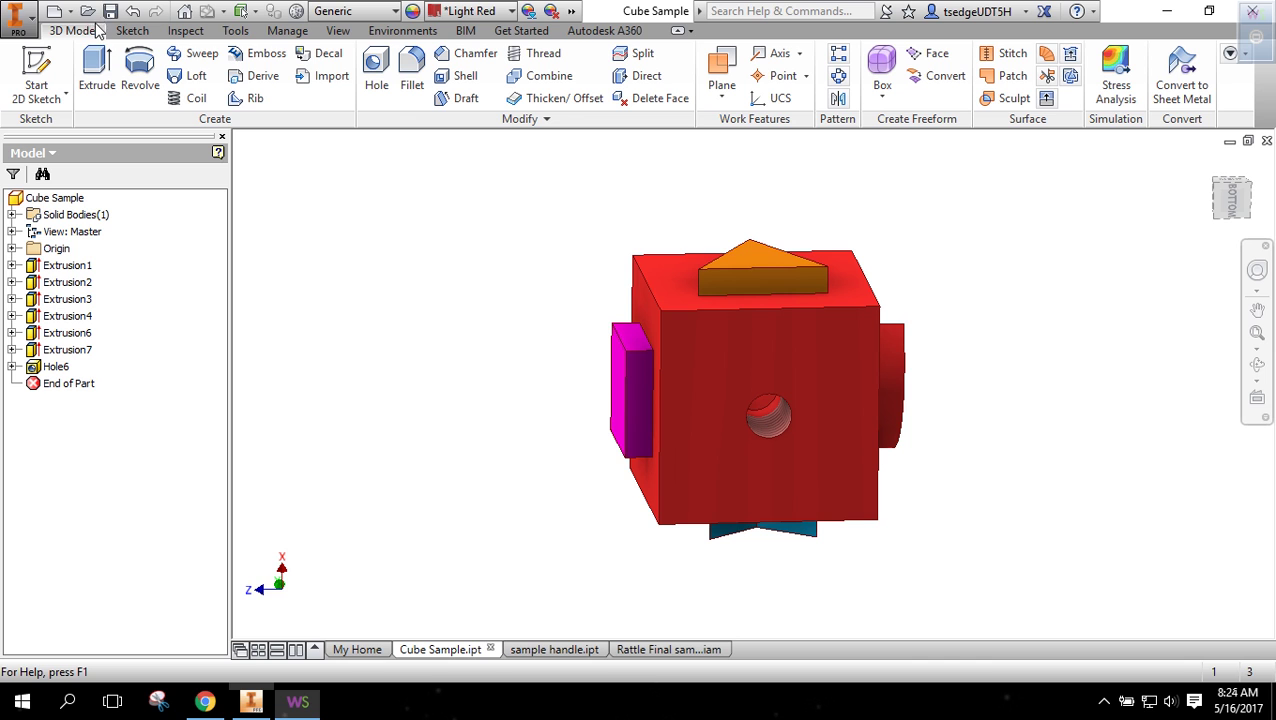
{"action": "left_click", "coordinate": [111, 13]}
Fillet the nine cube edges around the circle, square and triangle faces with a 0.125 in radius.
{"action": "left_click", "coordinate": [1207, 164]}
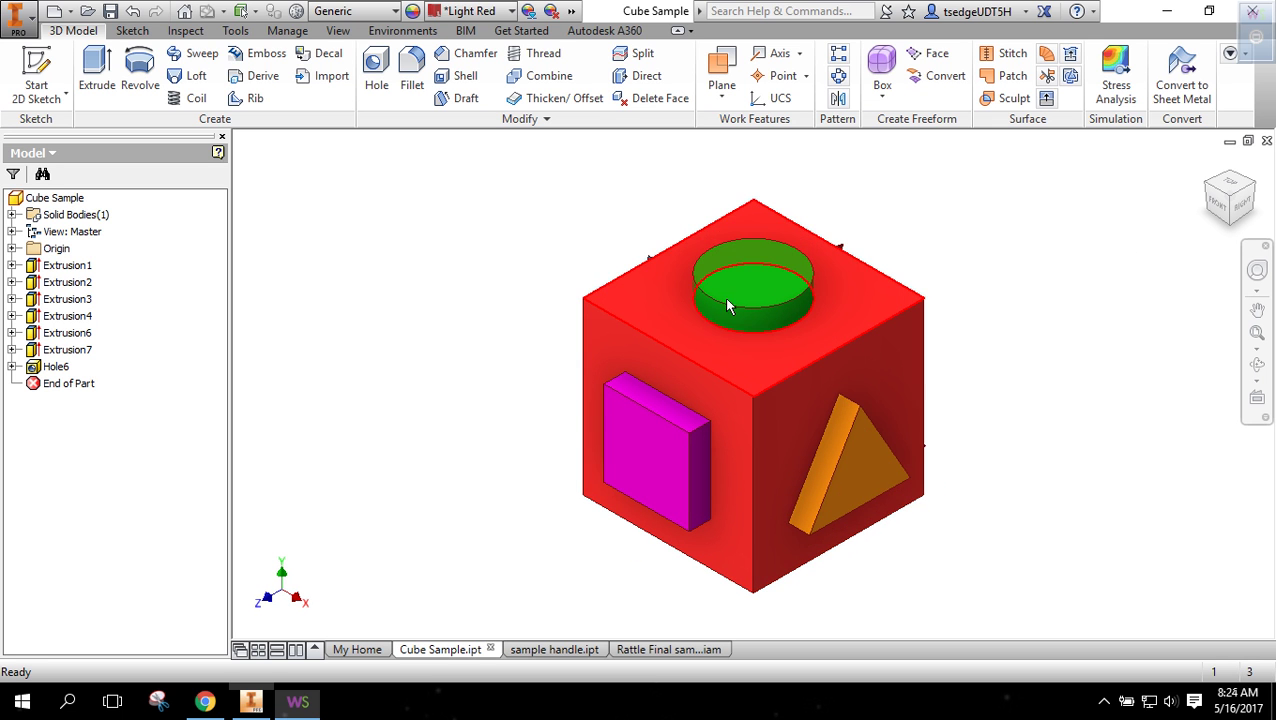
{"action": "left_click", "coordinate": [413, 70]}
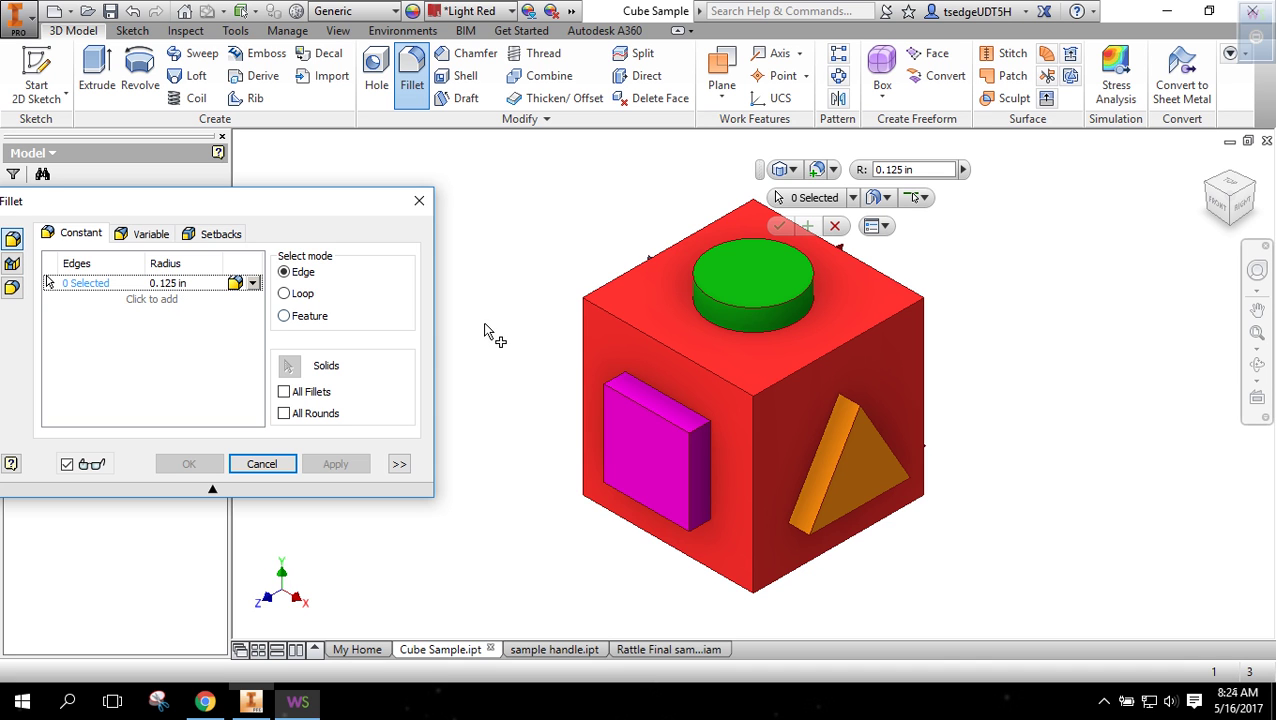
{"action": "left_click", "coordinate": [632, 334]}
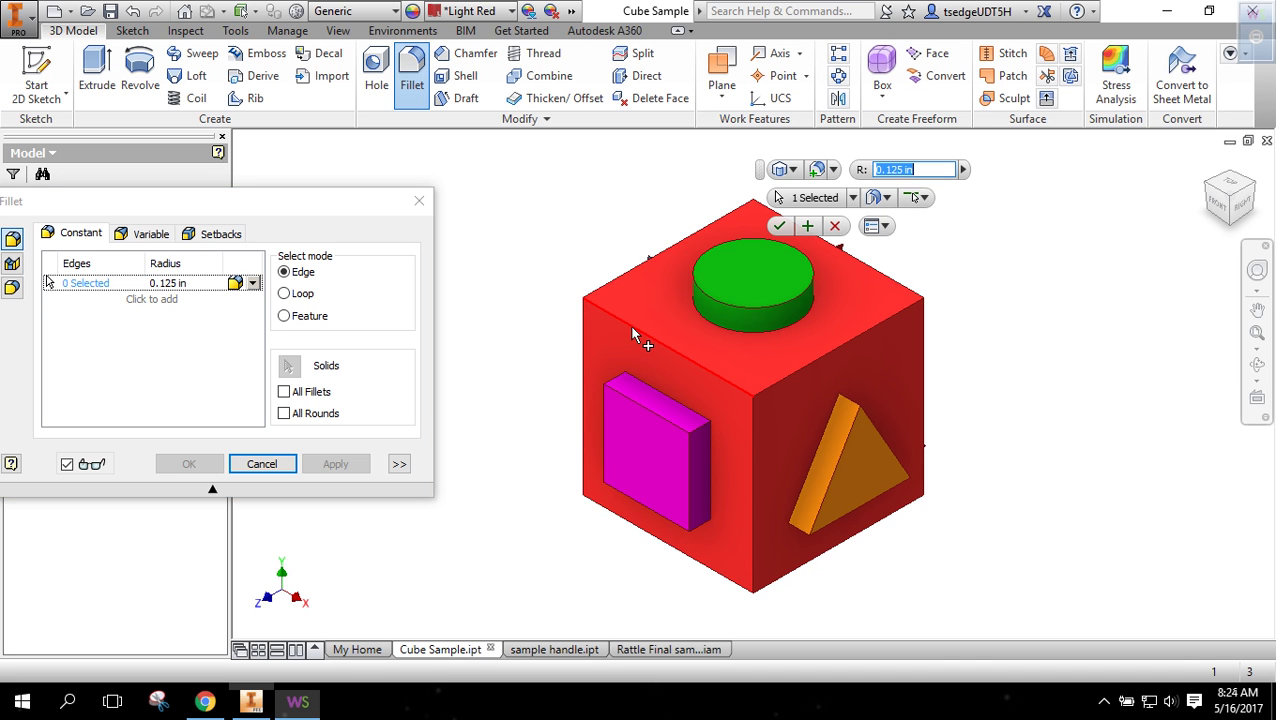
{"action": "left_click", "coordinate": [657, 258]}
{"action": "left_click", "coordinate": [884, 322]}
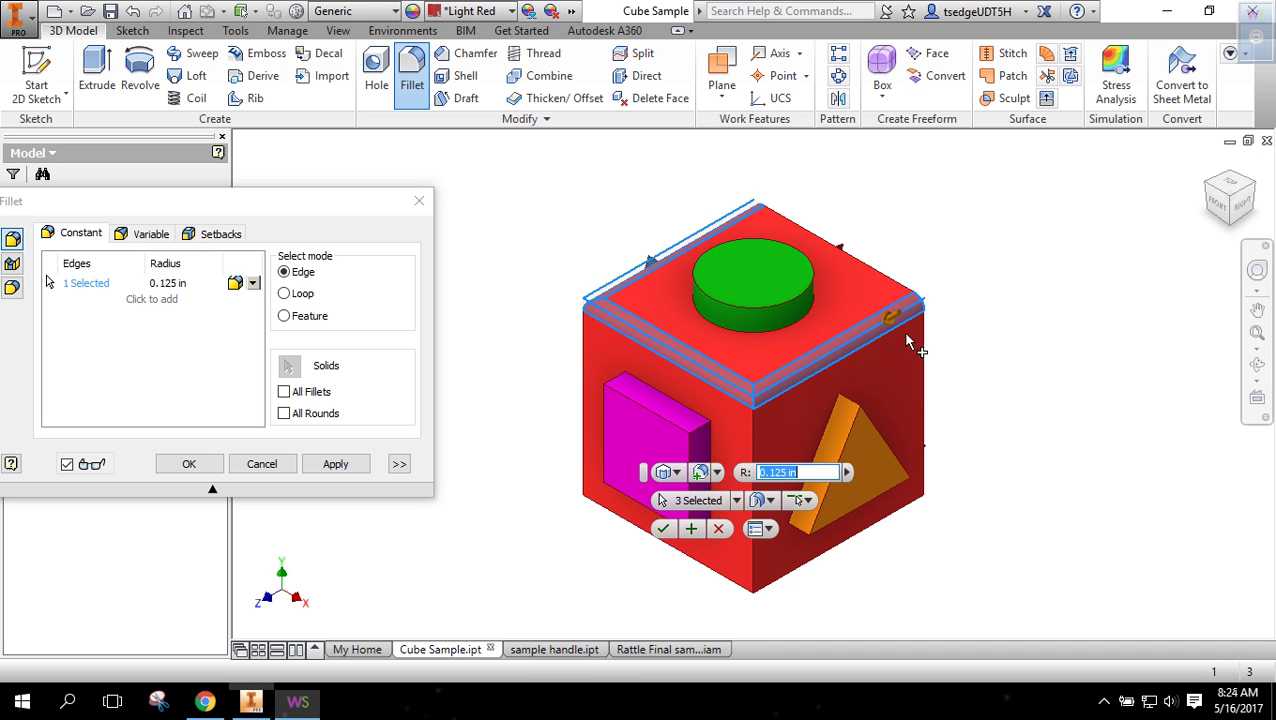
{"action": "left_click", "coordinate": [924, 360]}
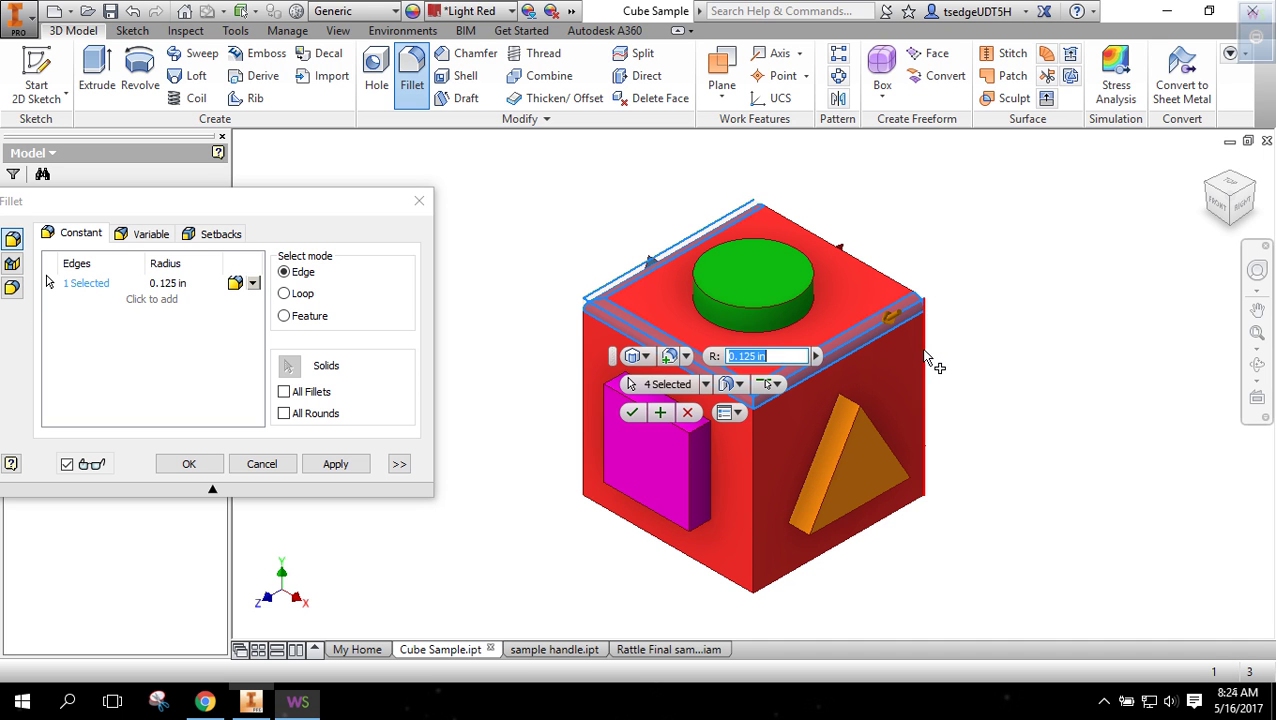
{"action": "left_click", "coordinate": [893, 287]}
{"action": "left_click", "coordinate": [746, 420]}
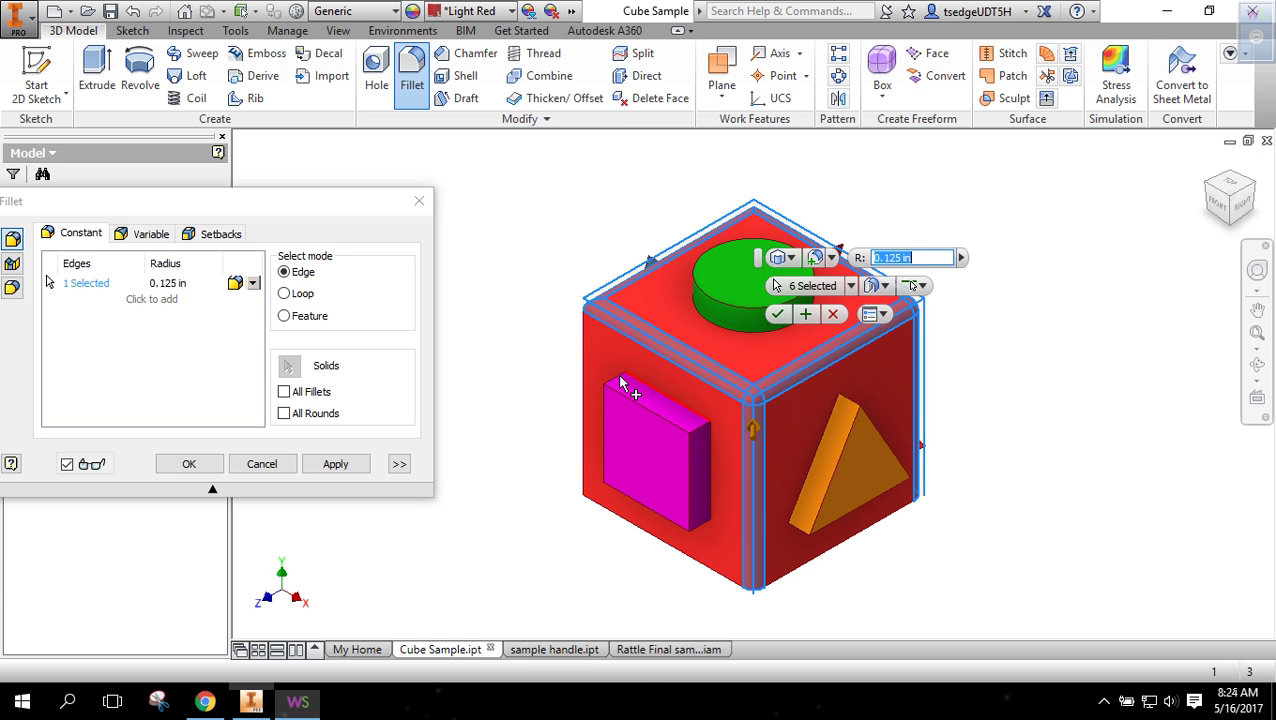
{"action": "left_click", "coordinate": [589, 372]}
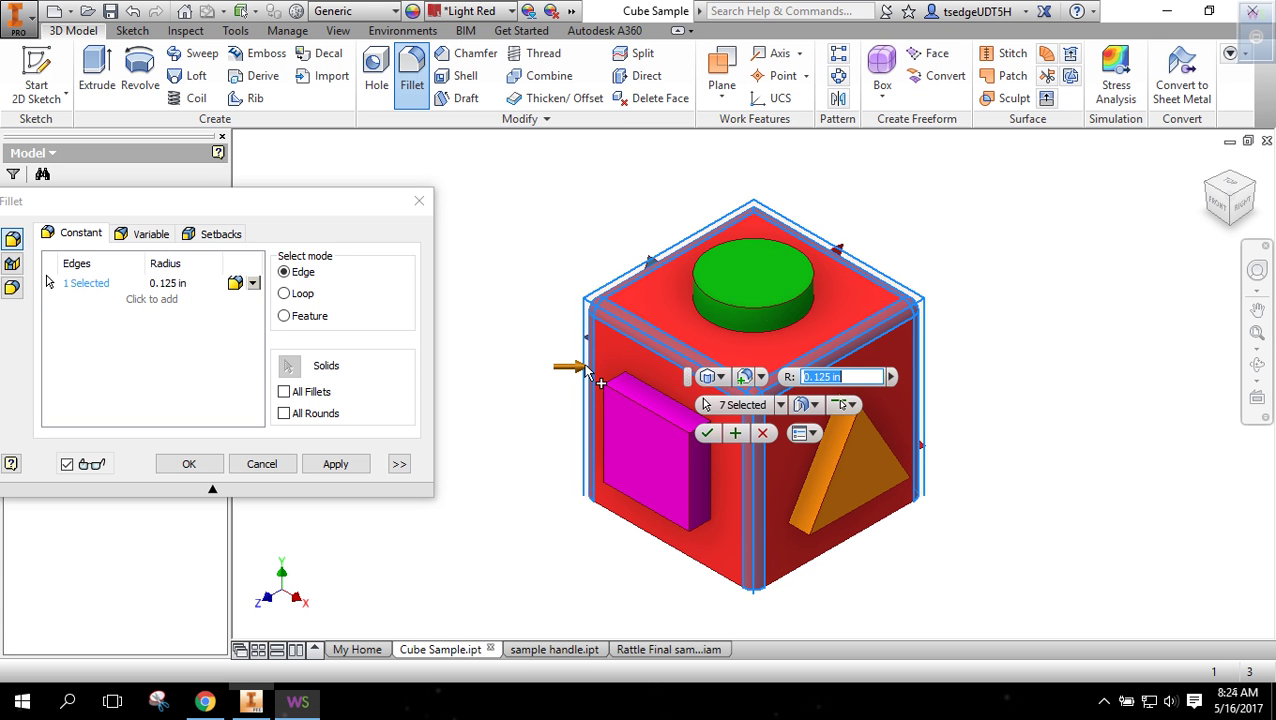
{"action": "left_click", "coordinate": [706, 565]}
{"action": "left_click", "coordinate": [790, 570]}
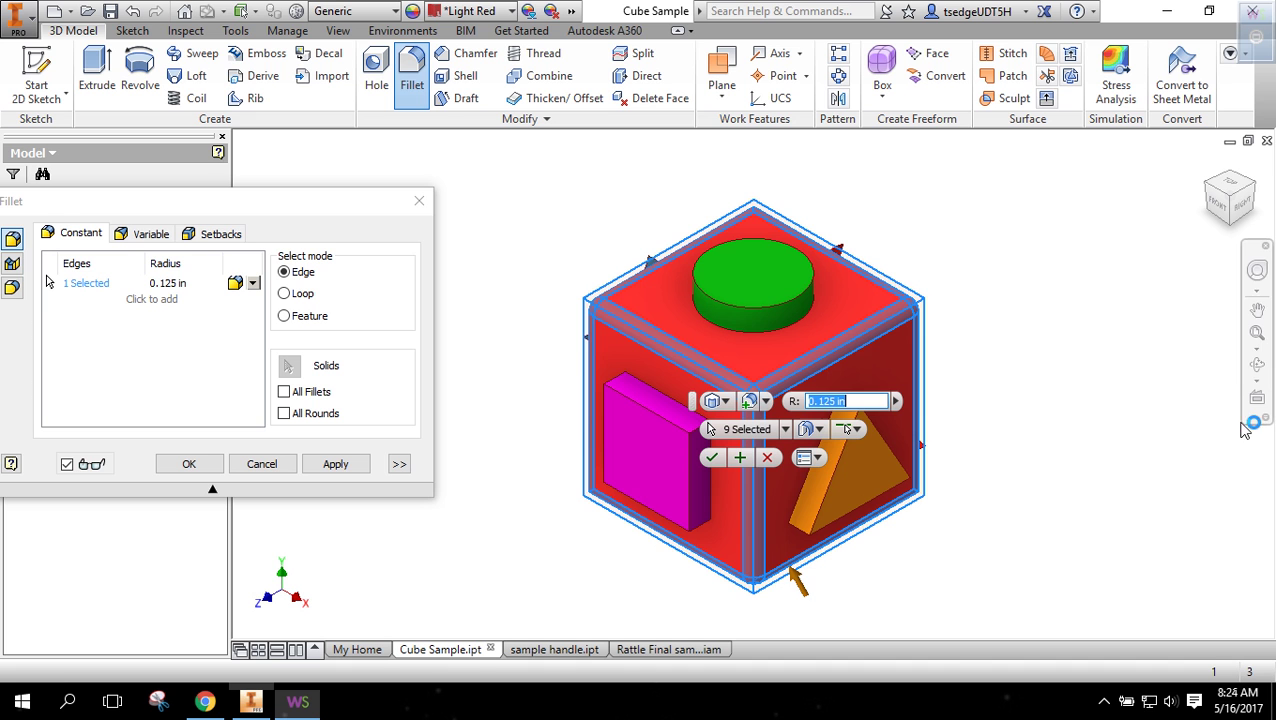
{"action": "left_click", "coordinate": [1257, 365]}
{"action": "left_click_drag", "start_coordinate": [1159, 378], "coordinate": [533, 450]}
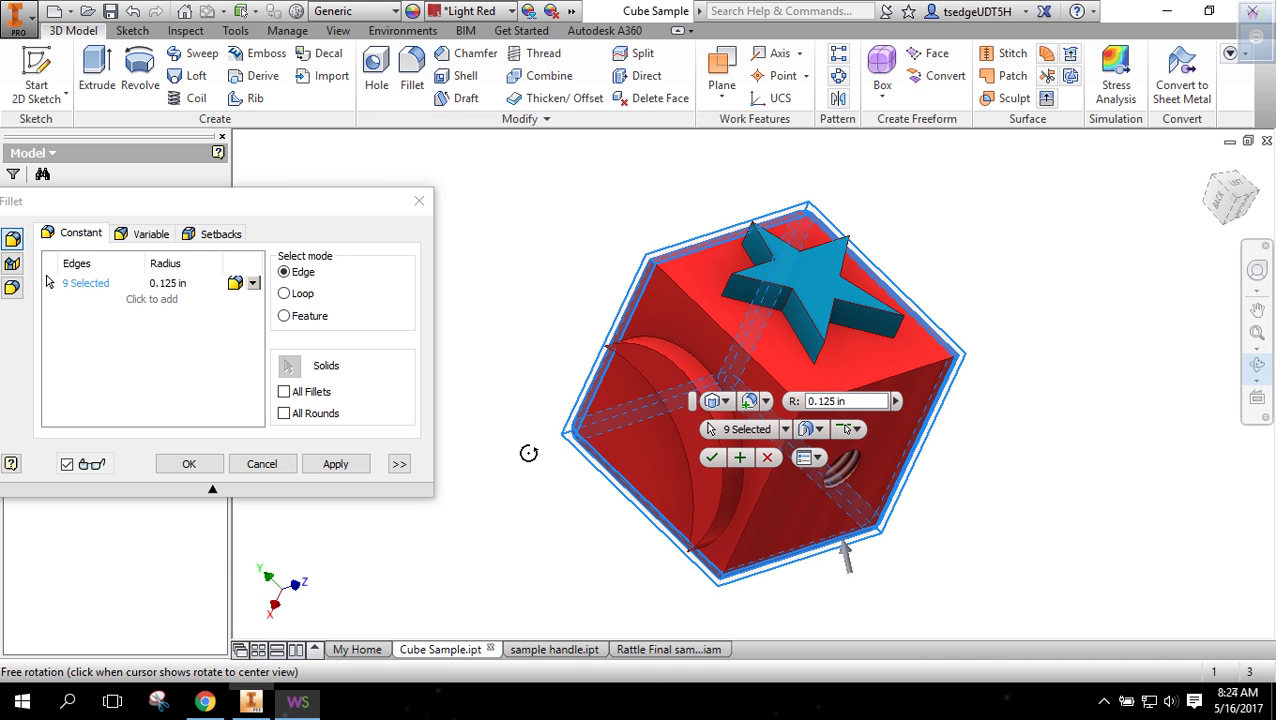
{"action": "key", "text": "Escape"}
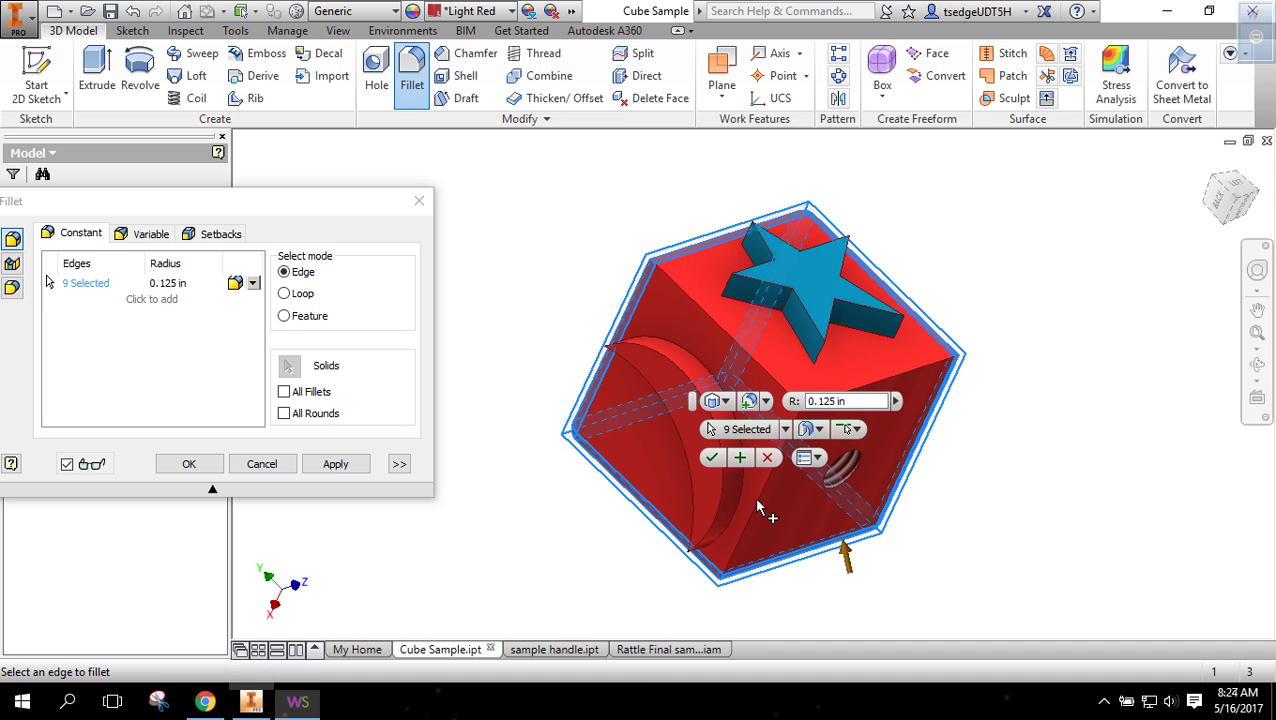
{"action": "left_click", "coordinate": [711, 457]}
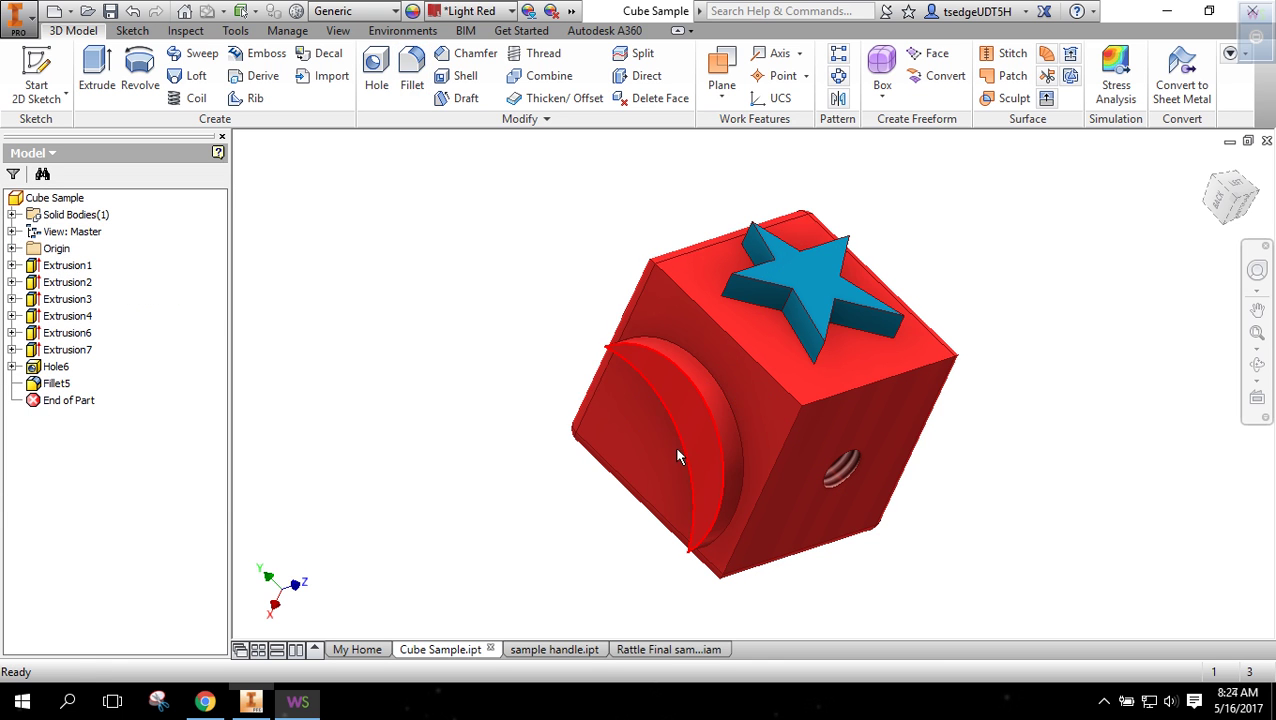
Fillet the remaining three cube edges that meet between the star, crescent and bottom faces with a 0.125 in radius, and save the part.
{"action": "left_click", "coordinate": [412, 78]}
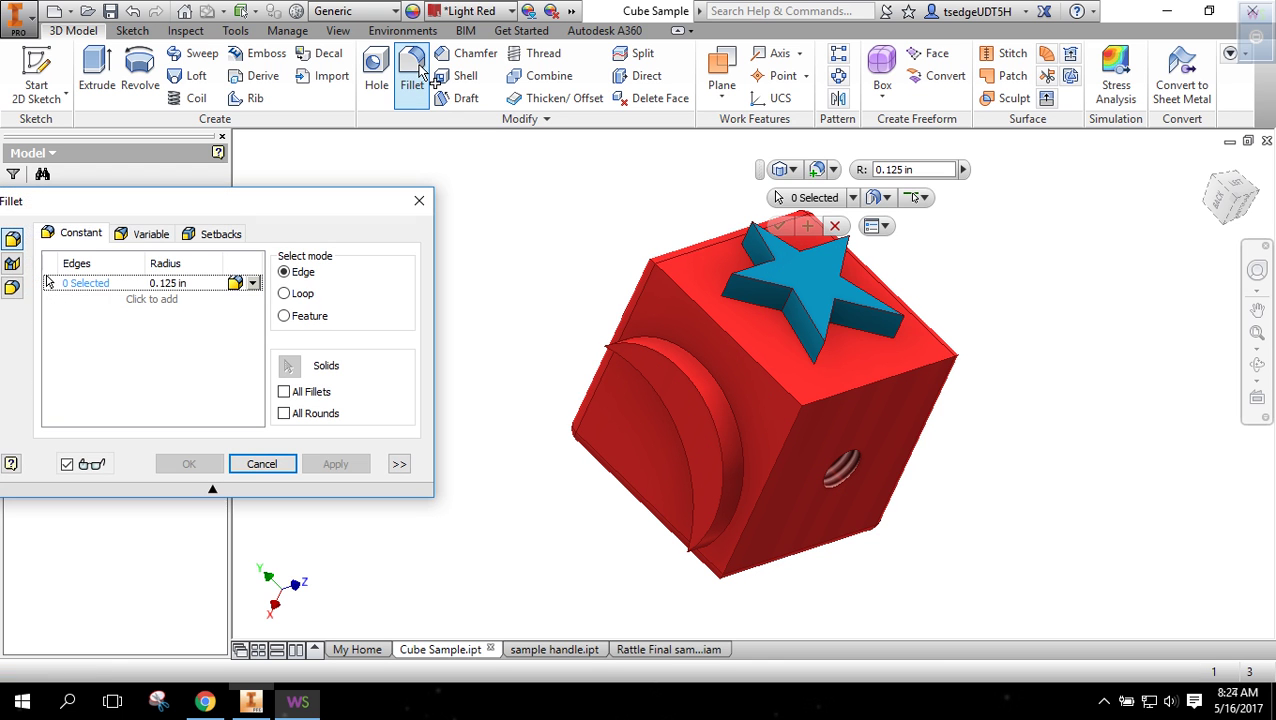
{"action": "left_click", "coordinate": [695, 304]}
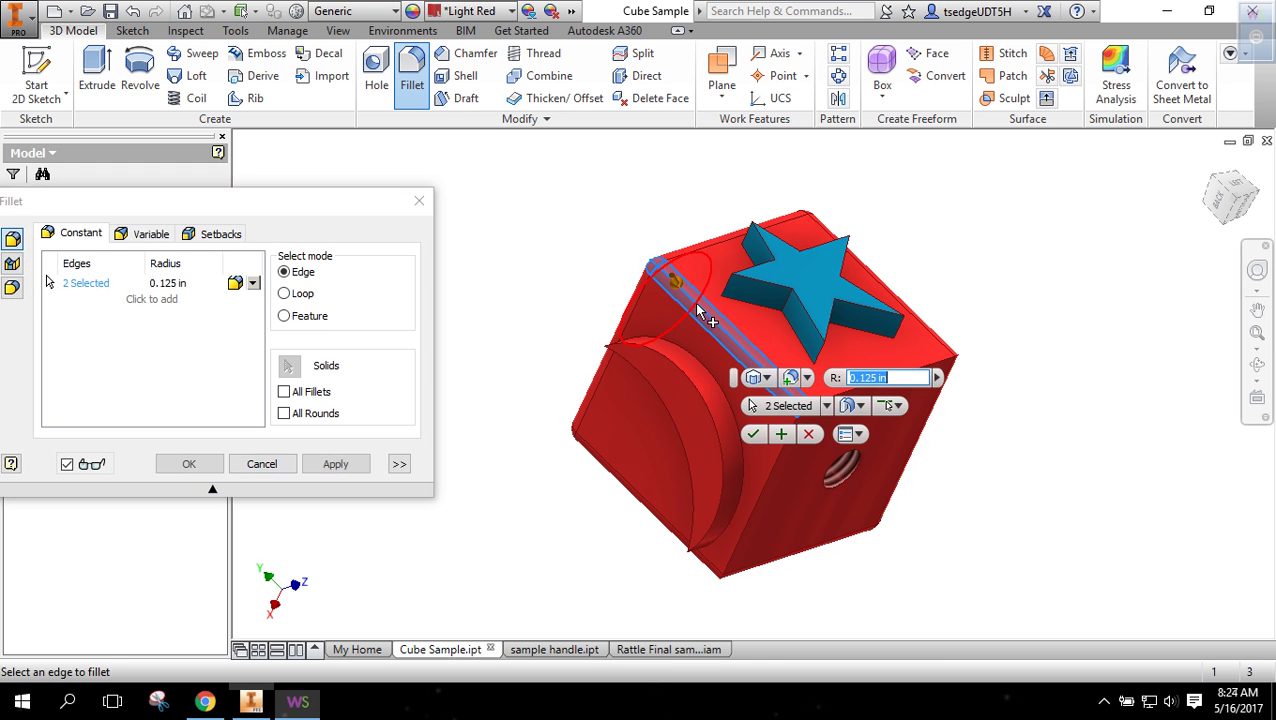
{"action": "left_click", "coordinate": [775, 457]}
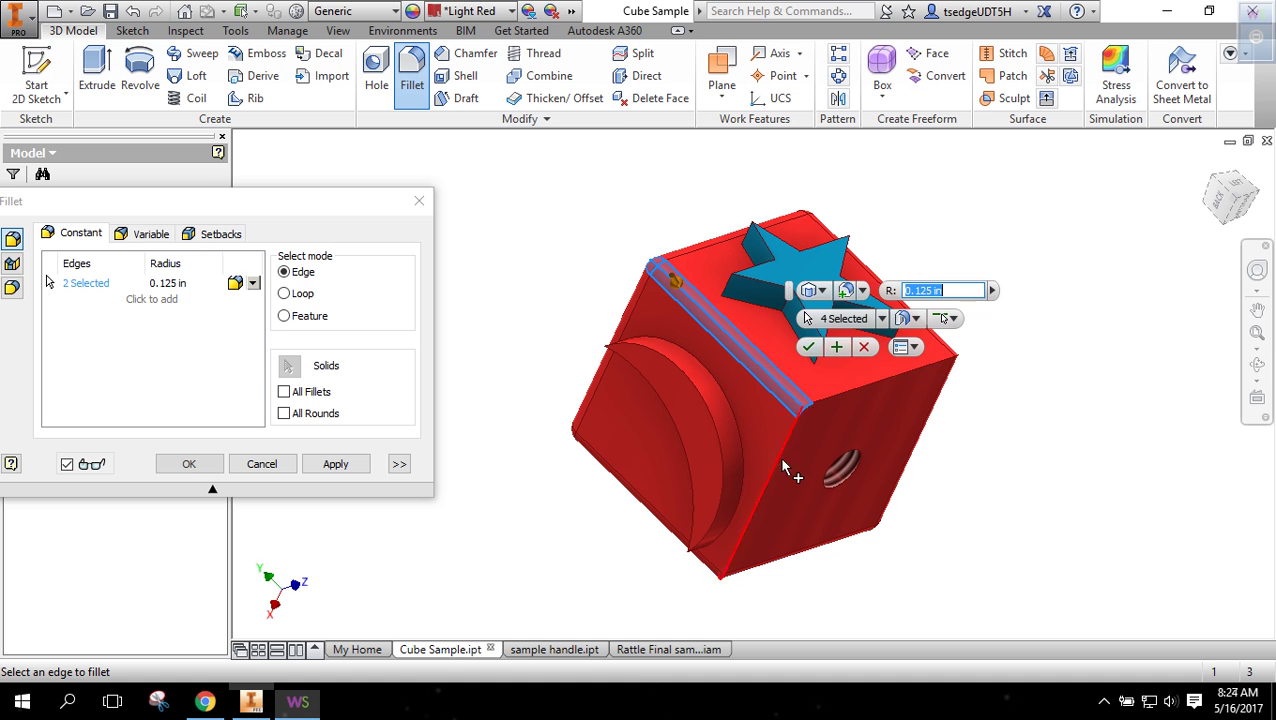
{"action": "left_click", "coordinate": [848, 394]}
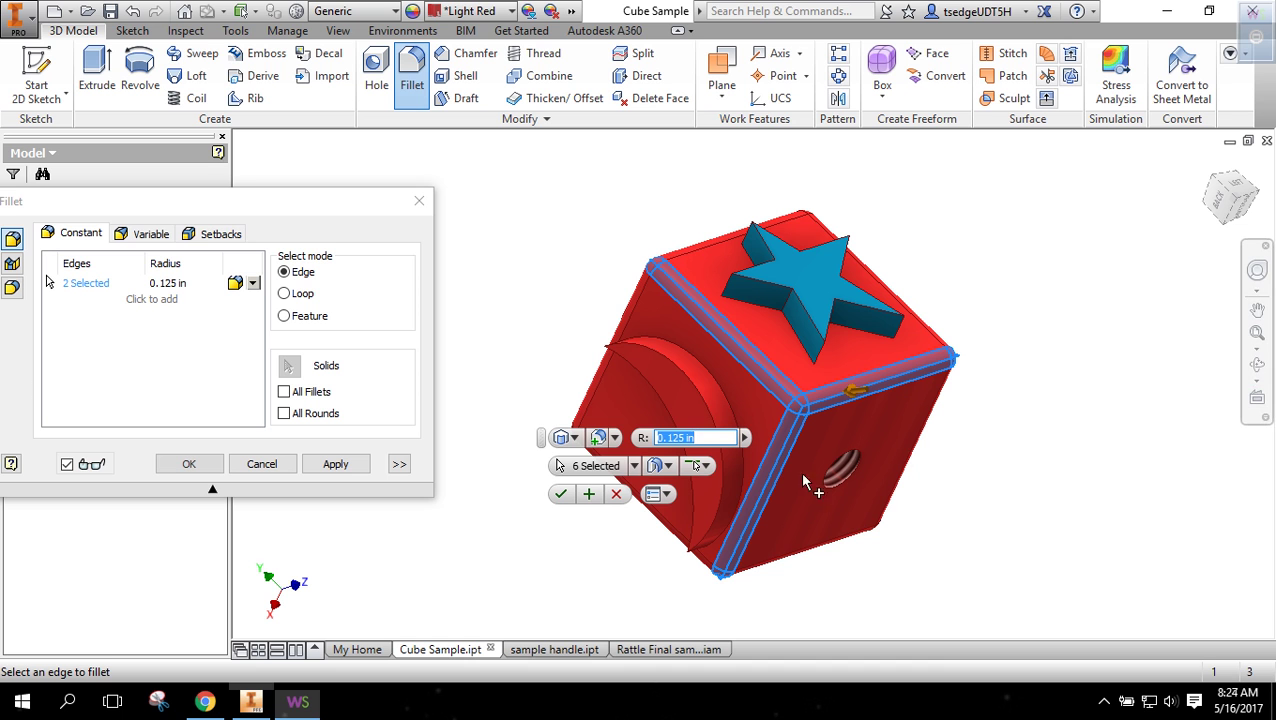
{"action": "left_click", "coordinate": [566, 495]}
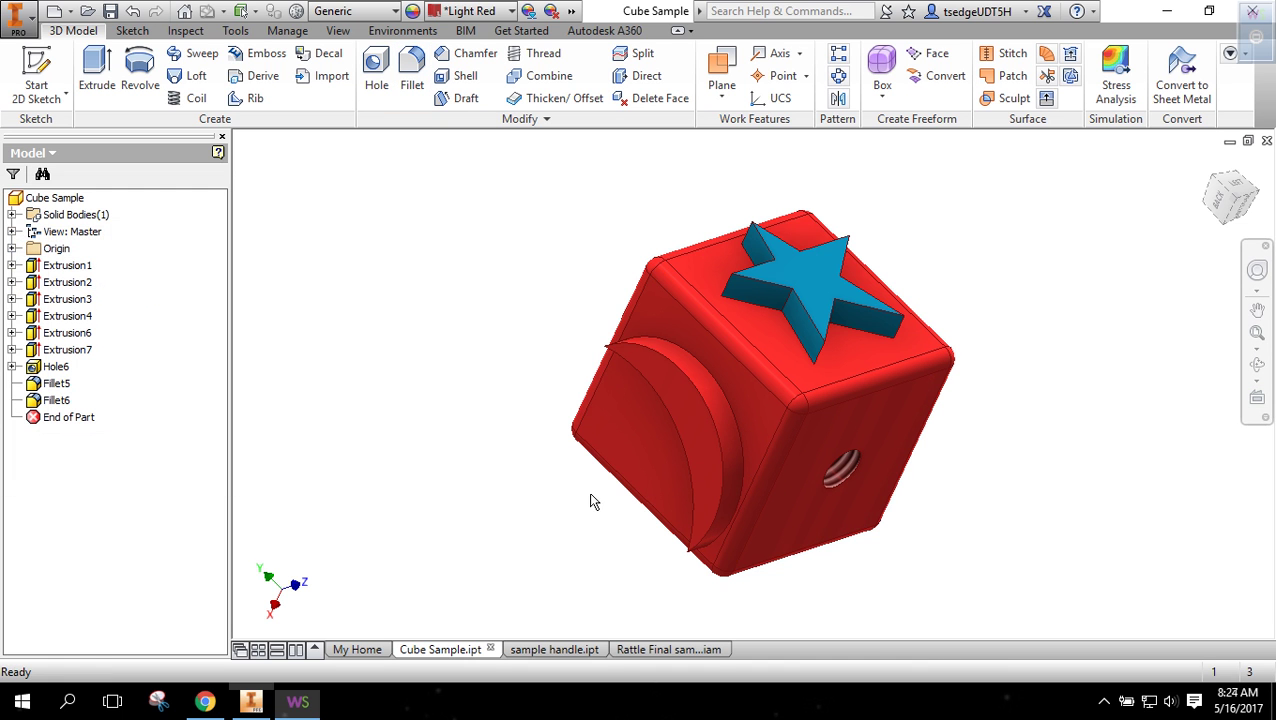
{"action": "left_click", "coordinate": [1208, 168]}
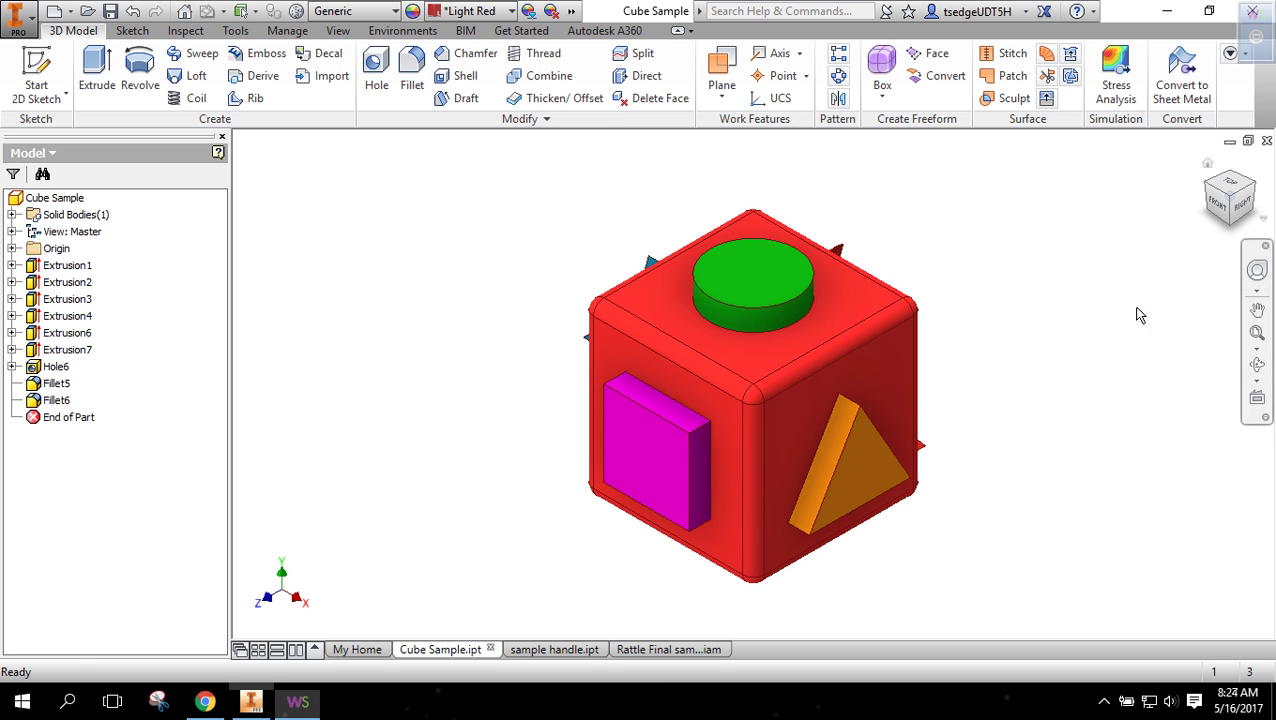
{"action": "left_click", "coordinate": [110, 12]}
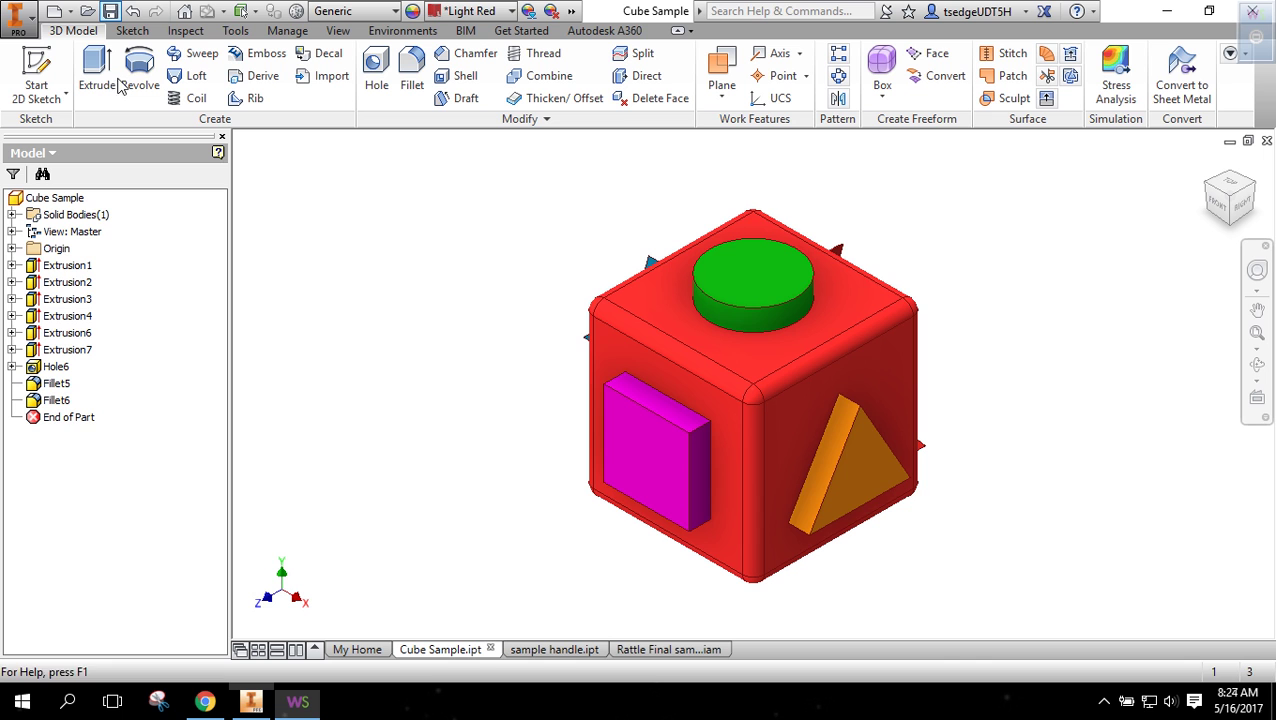
View the sample handle part for reference and create a new part from the Standard (in).ipt template.
{"action": "left_click", "coordinate": [576, 650]}
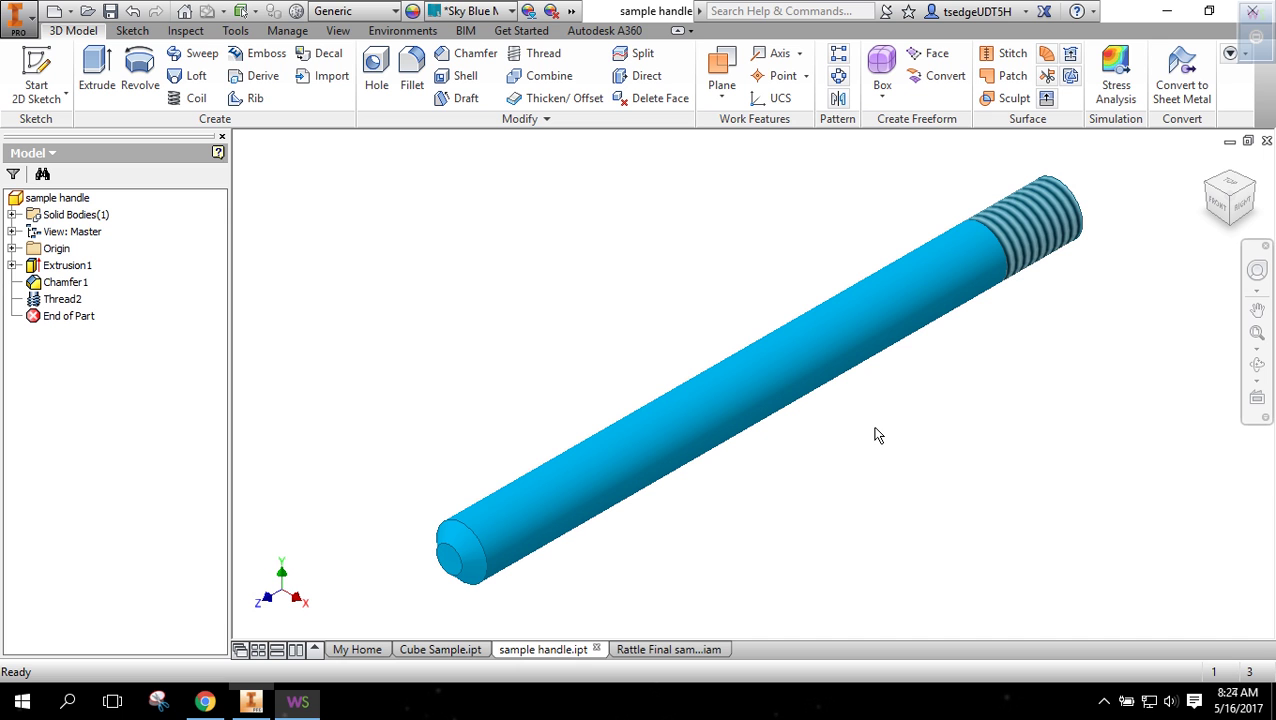
{"action": "left_click", "coordinate": [455, 650]}
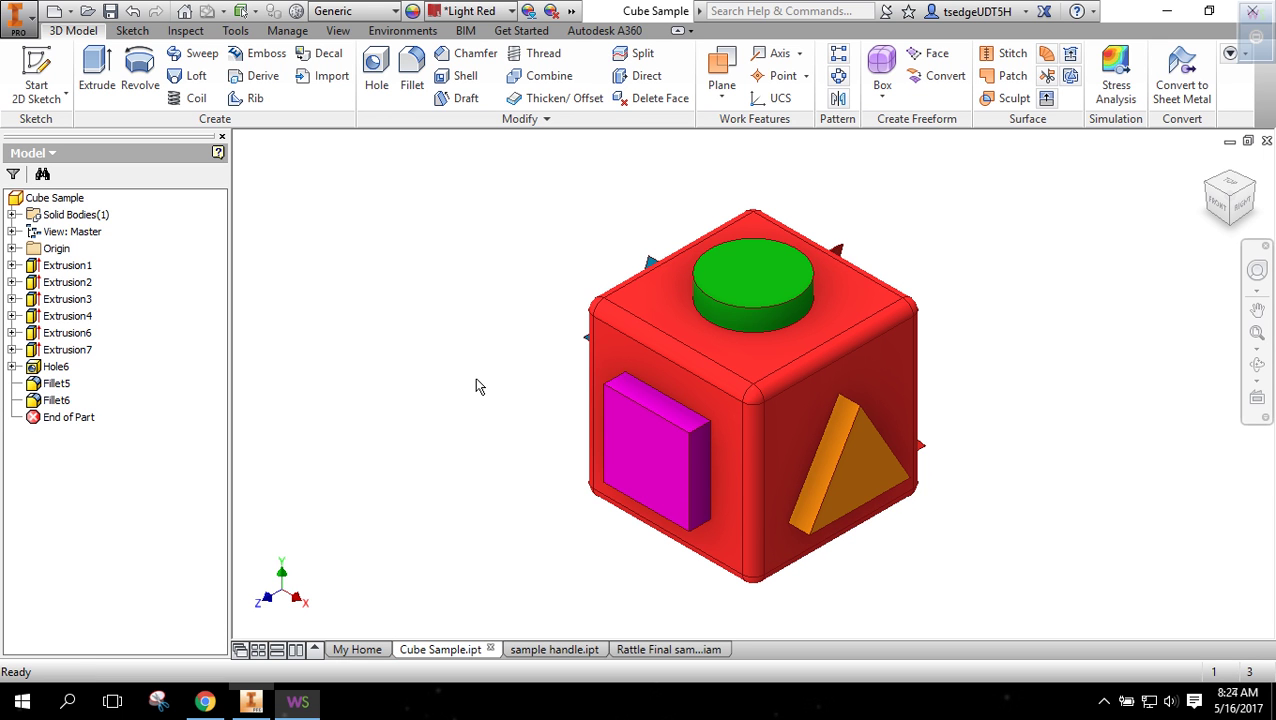
{"action": "left_click", "coordinate": [55, 13]}
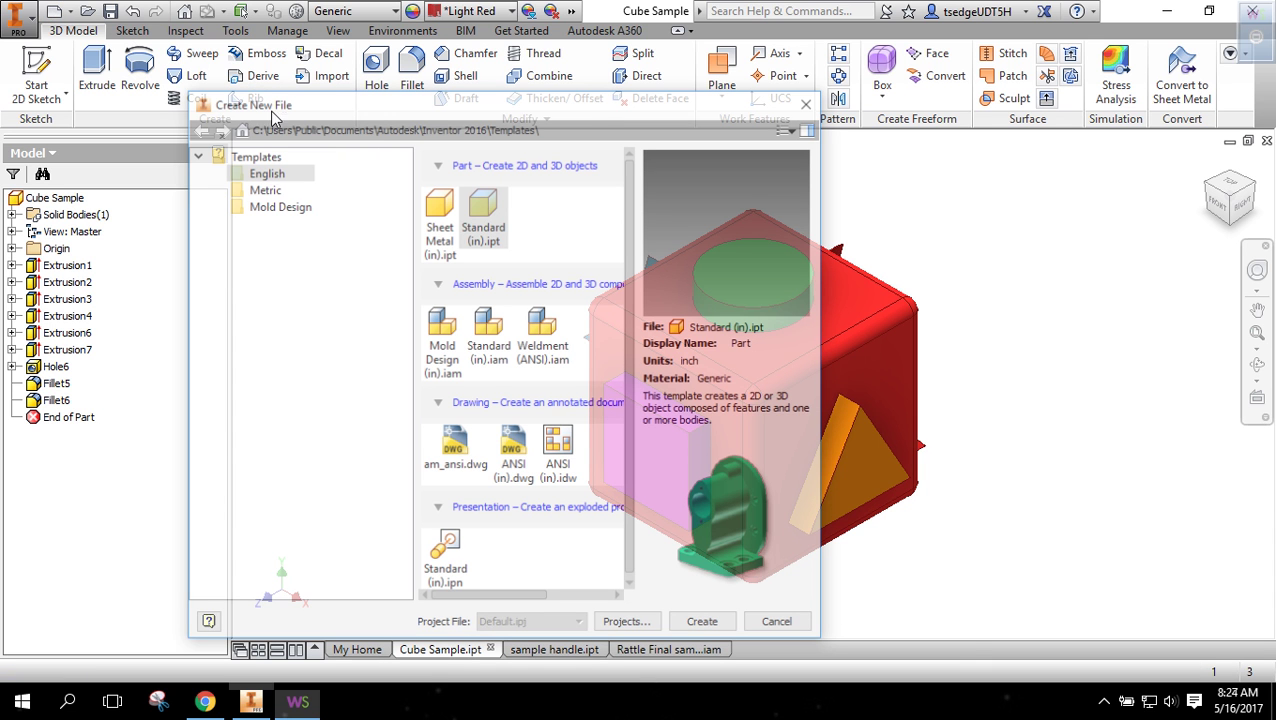
{"action": "double_click", "coordinate": [485, 213]}
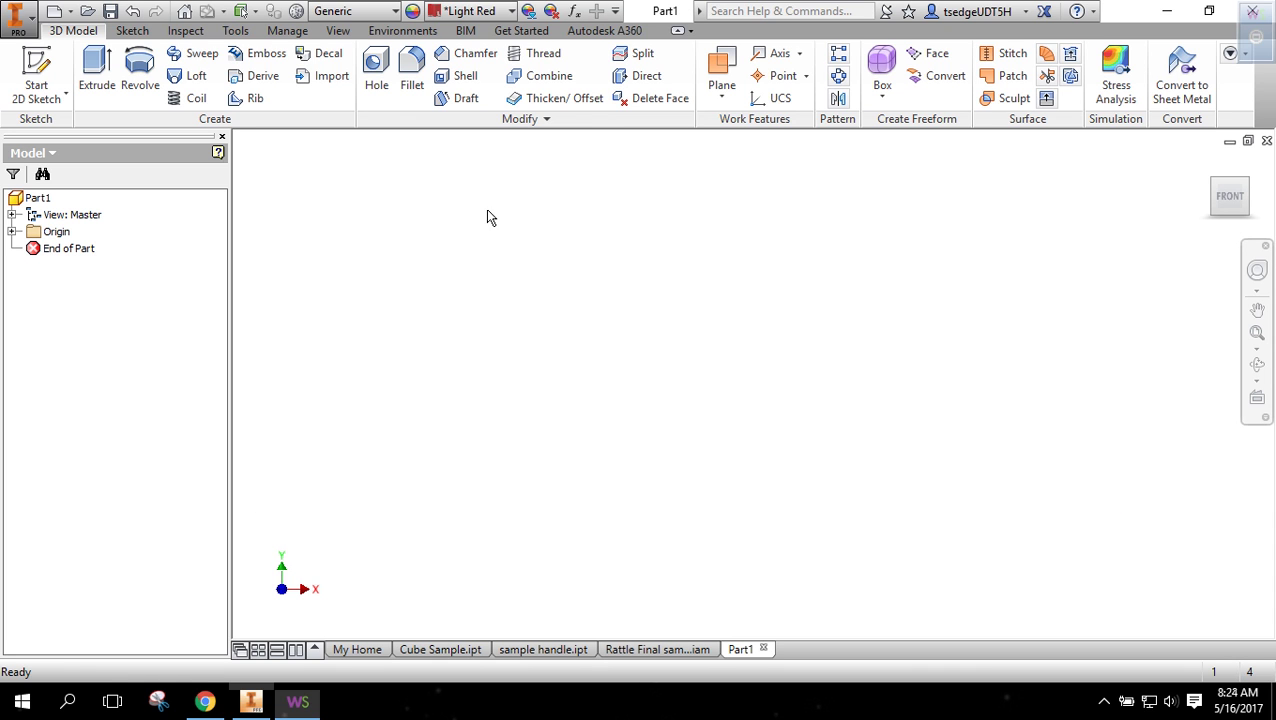
Sketch a 0.5 in diameter circle on the front XY plane and finish the sketch.
{"action": "left_click", "coordinate": [36, 66]}
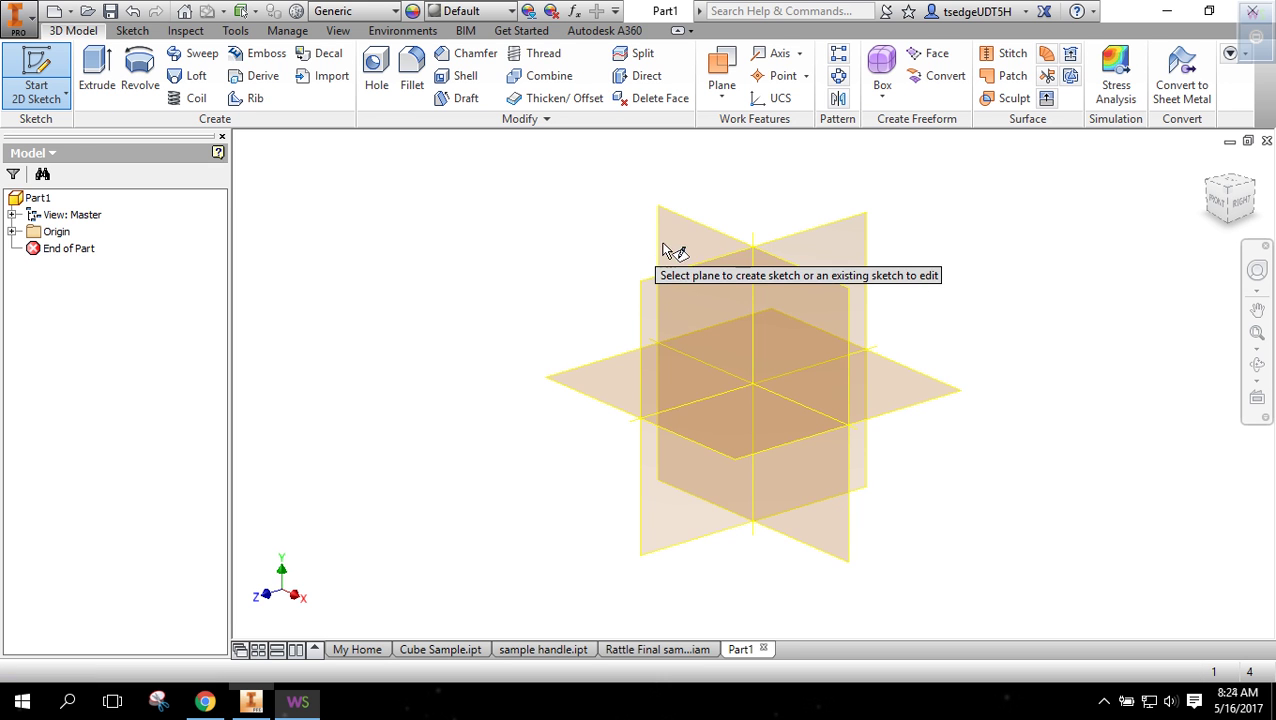
{"action": "left_click", "coordinate": [679, 245]}
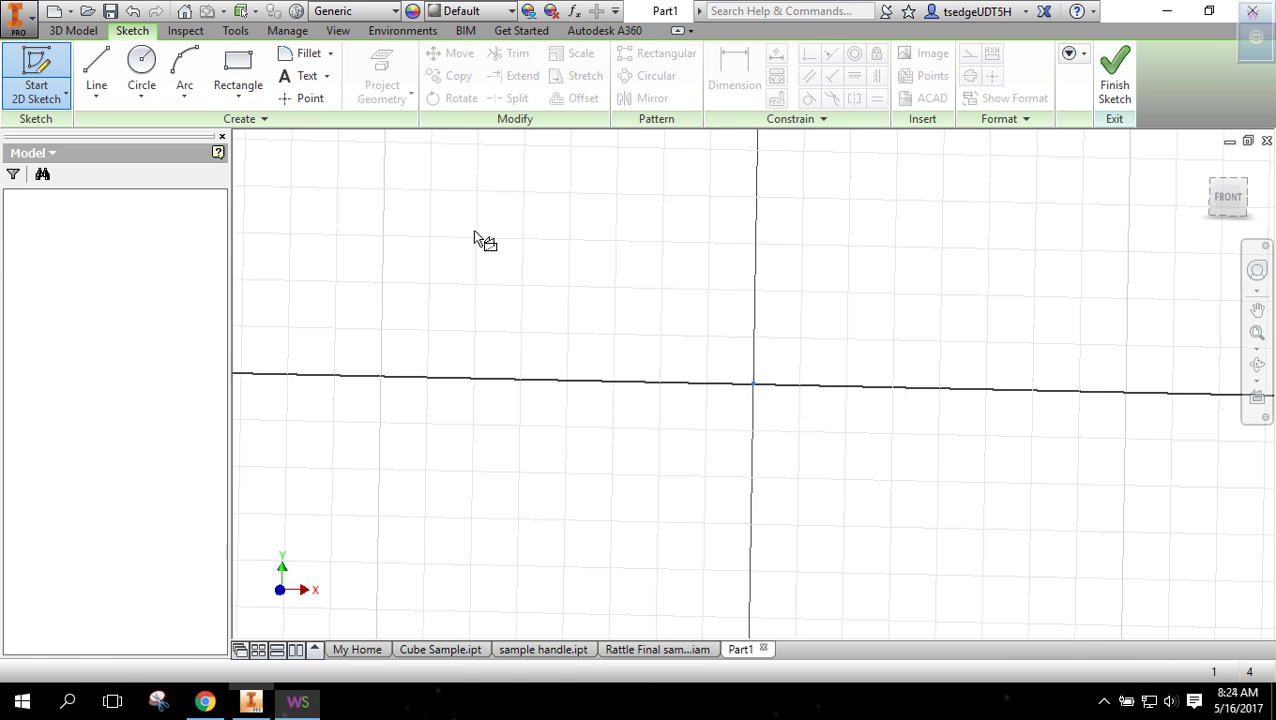
{"action": "left_click", "coordinate": [142, 68]}
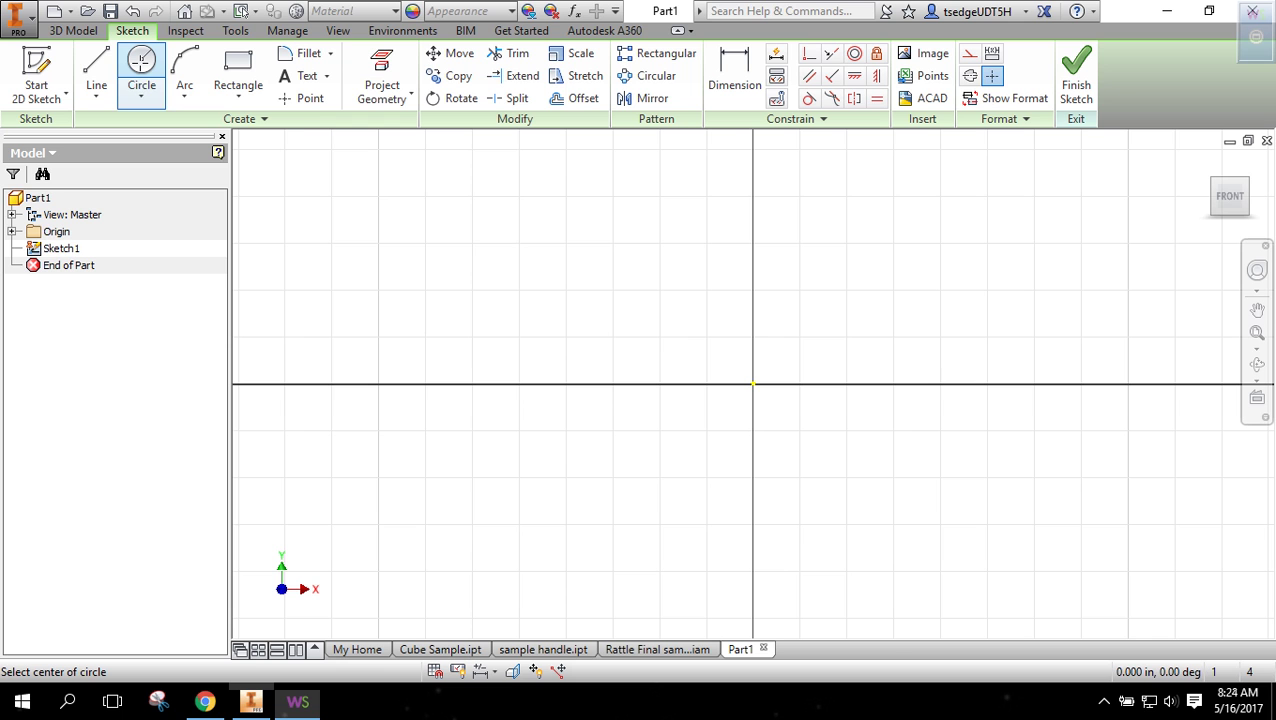
{"action": "left_click", "coordinate": [546, 289]}
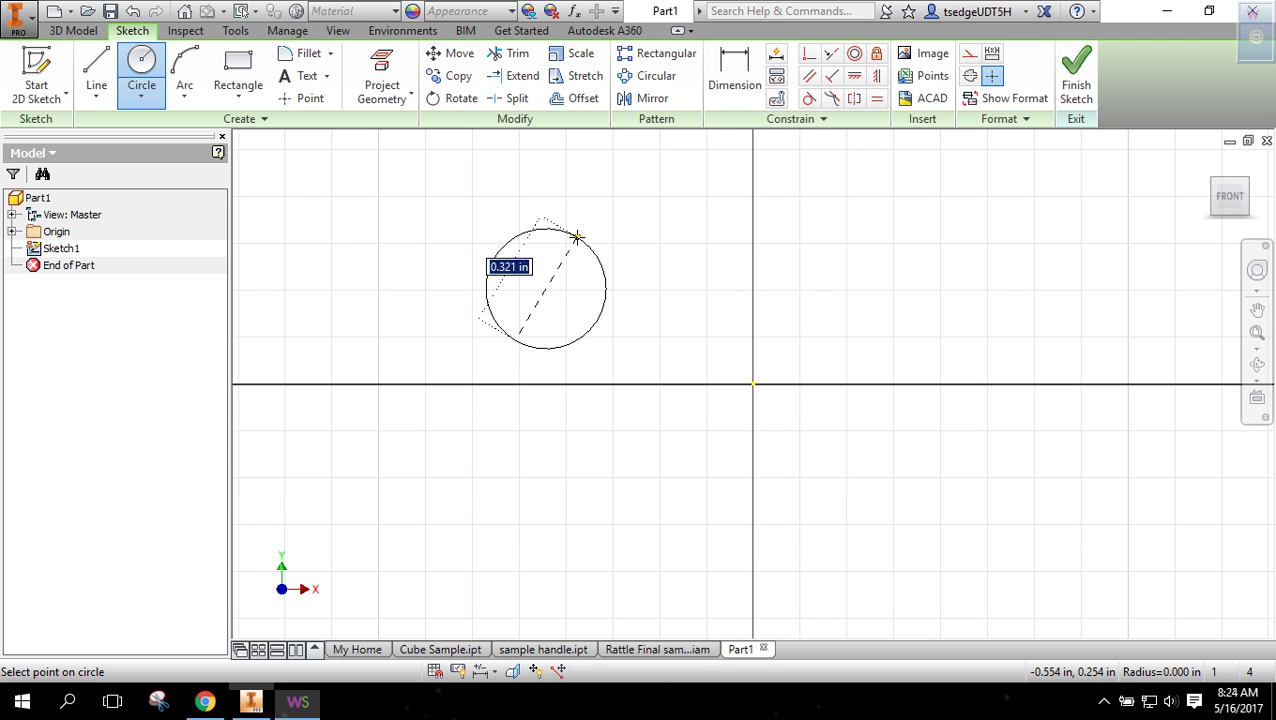
{"action": "type", "text": ".5"}
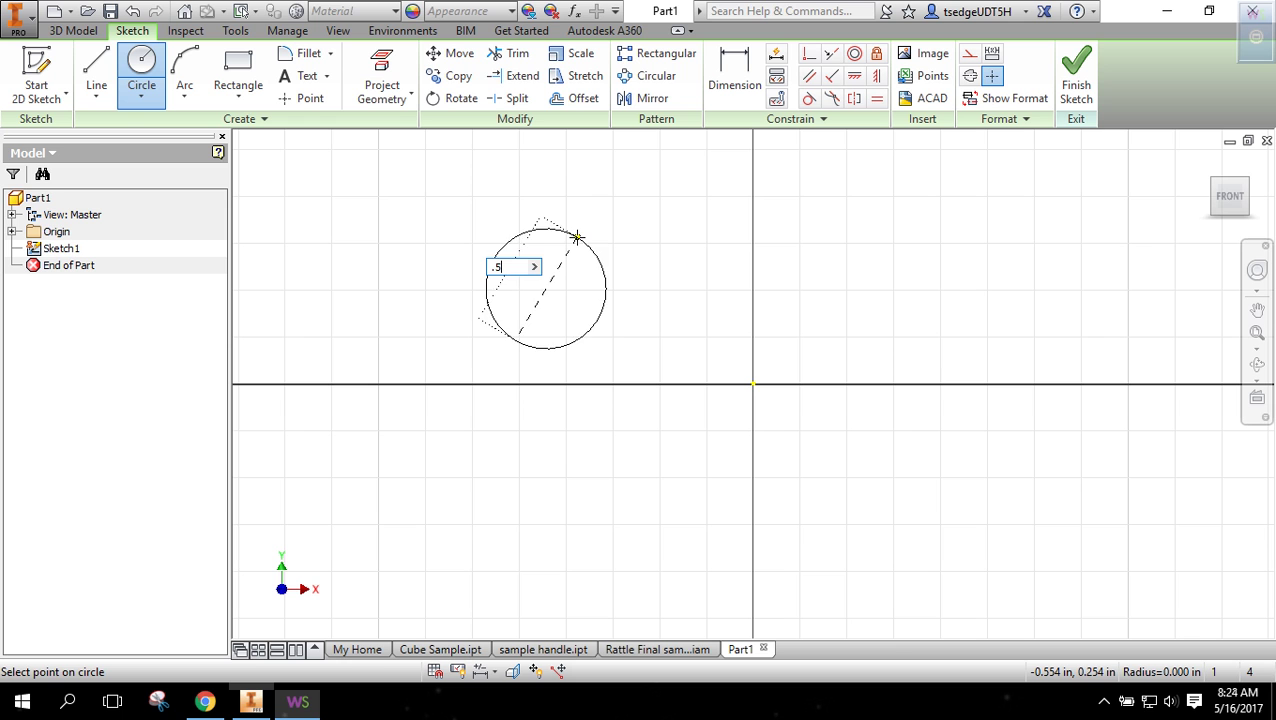
{"action": "key", "text": "Return"}
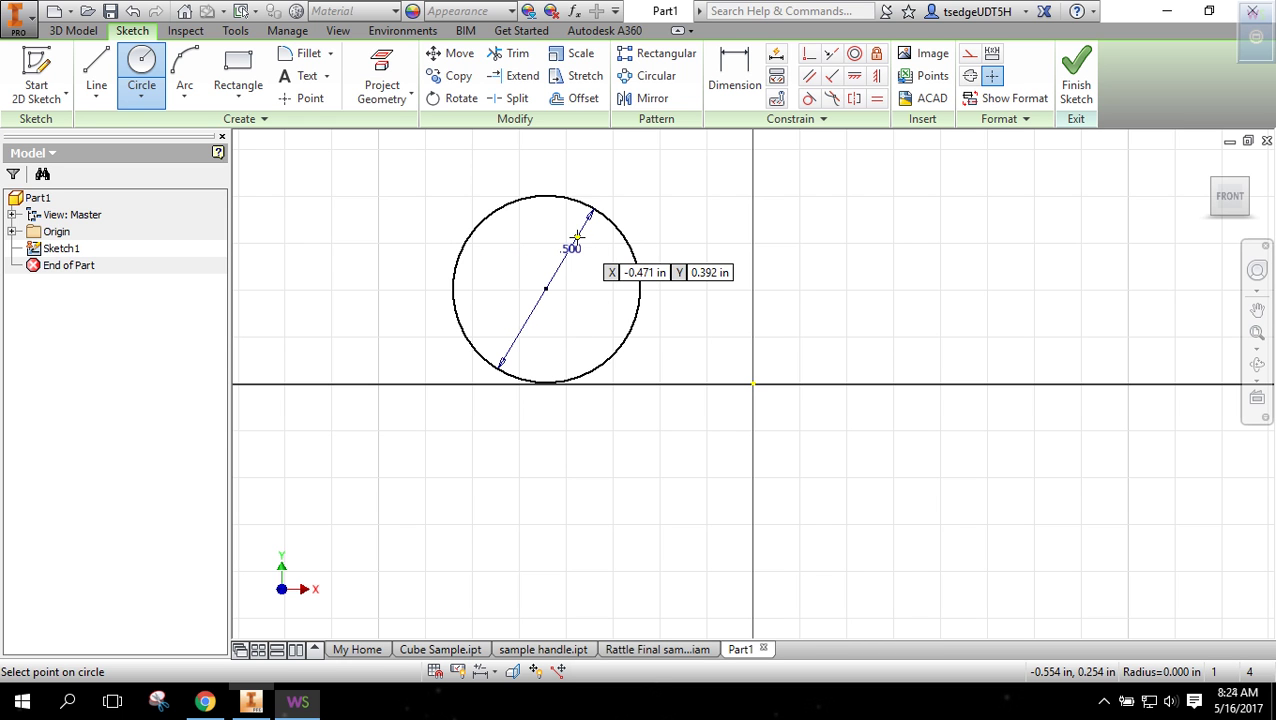
{"action": "left_click", "coordinate": [1078, 80]}
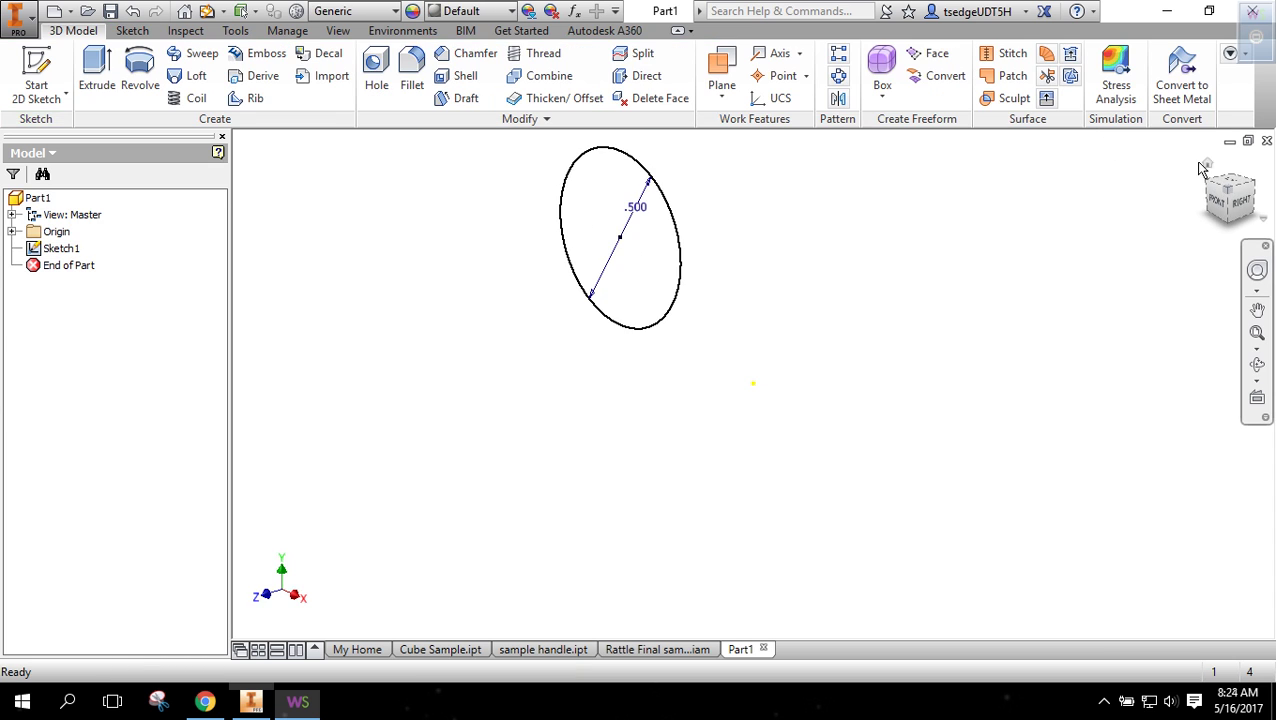
Extrude the circle 6 in to form the handle rod.
{"action": "left_click", "coordinate": [1205, 164]}
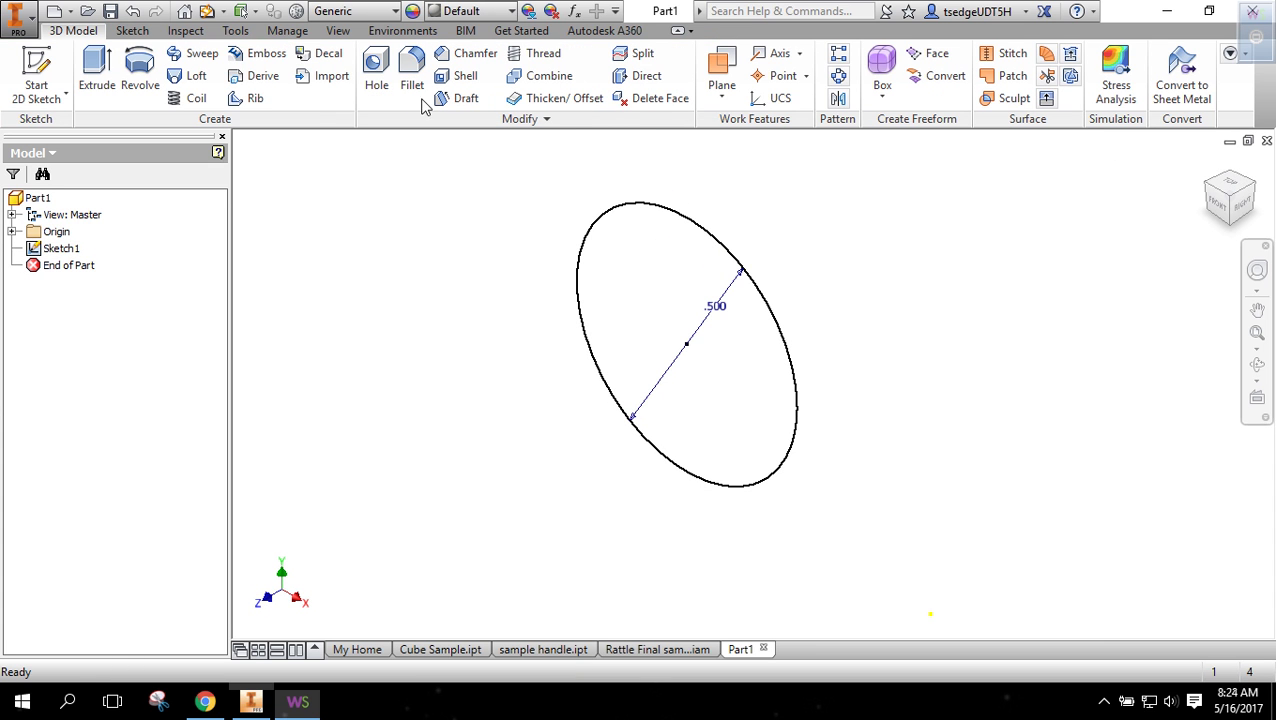
{"action": "left_click", "coordinate": [95, 65]}
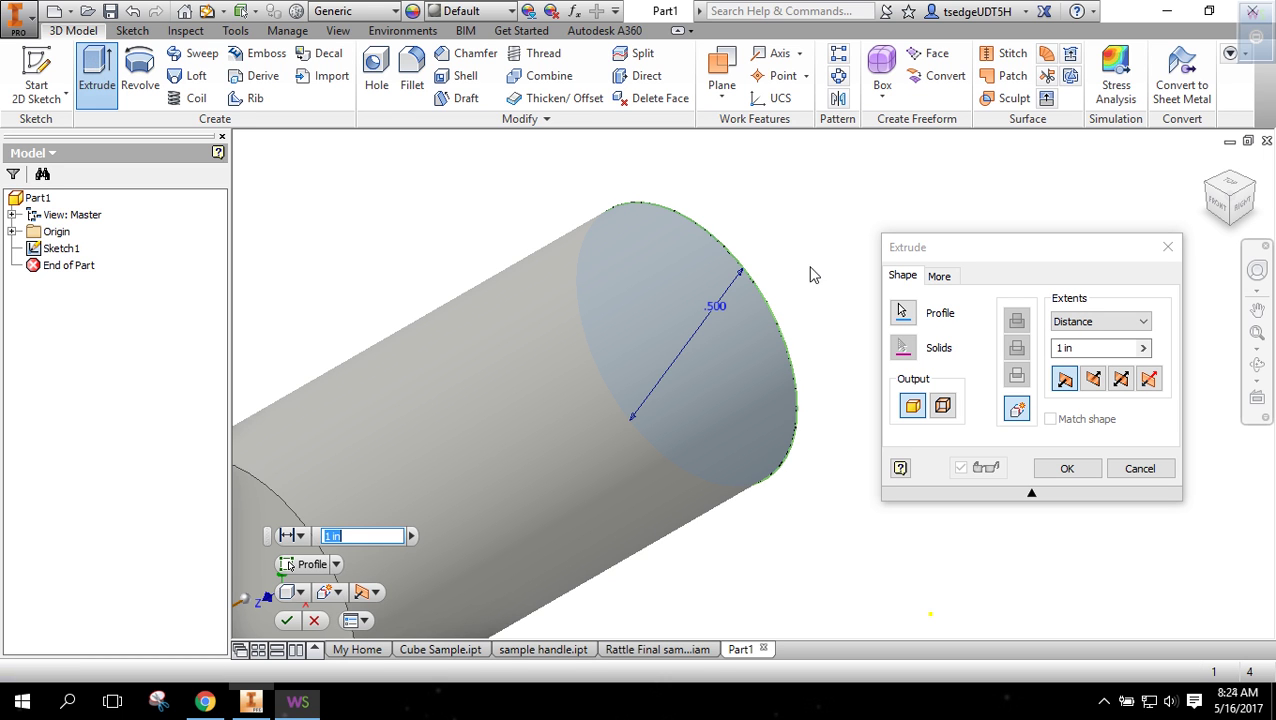
{"action": "left_click", "coordinate": [1053, 347]}
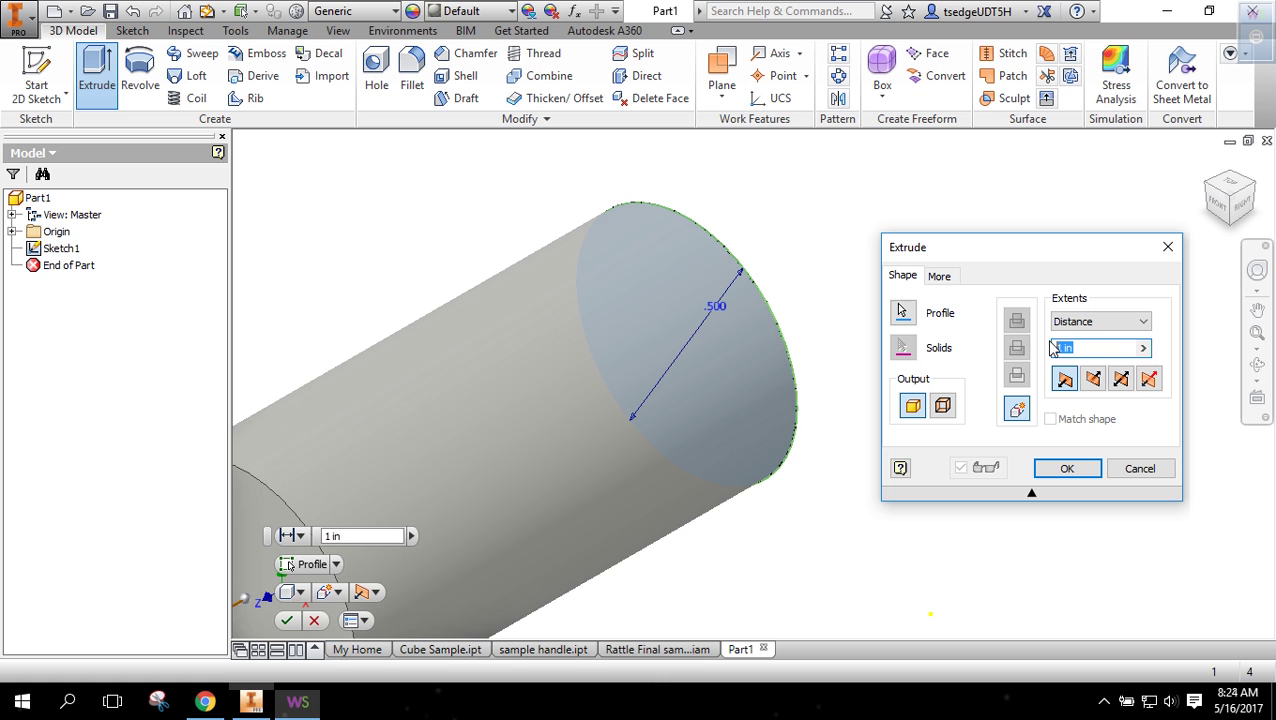
{"action": "type", "text": "6"}
{"action": "key", "text": "Return"}
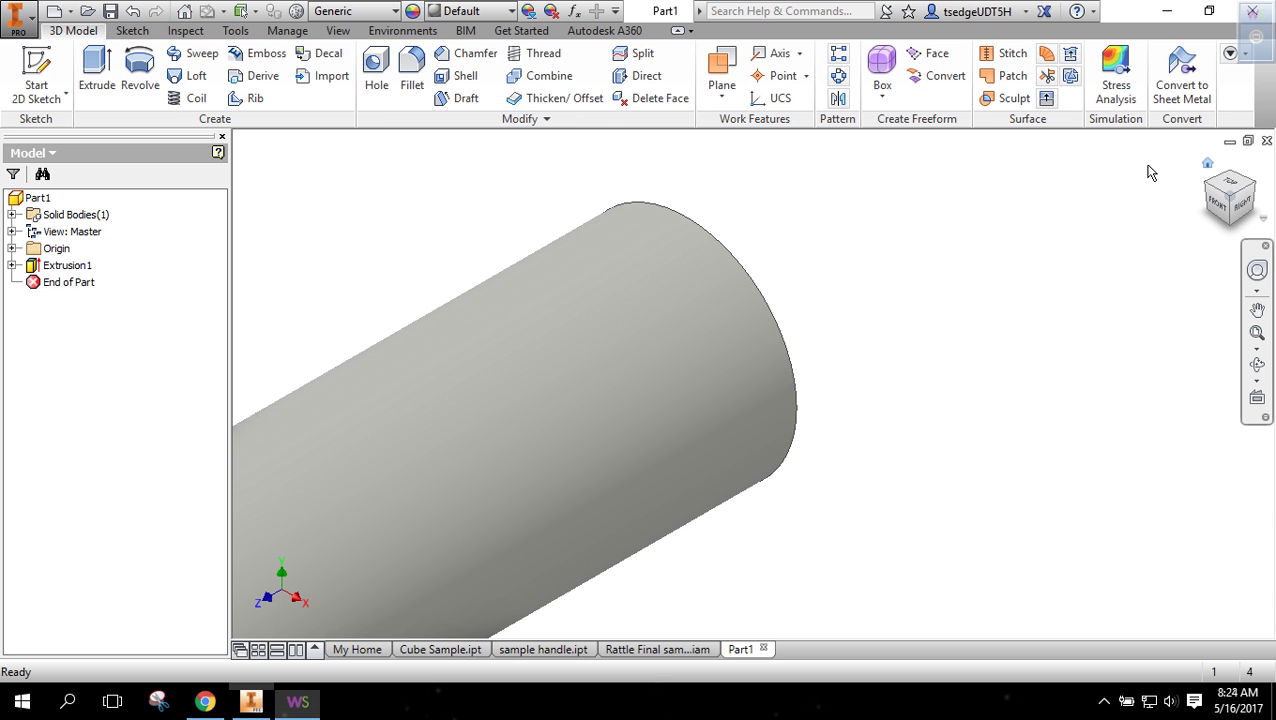
{"action": "key", "text": "Home"}
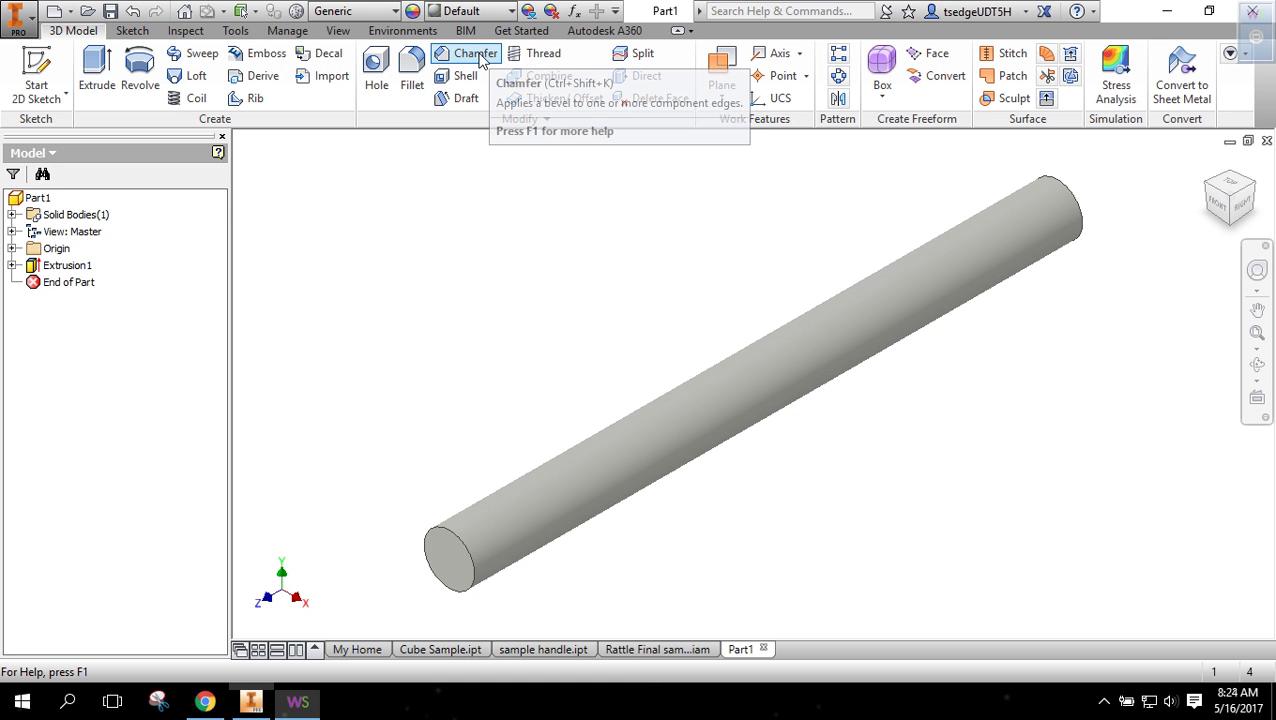
Chamfer the rod's front end edge by 0.125 in and give the part the Flaked Satin - Blue appearance.
{"action": "left_click", "coordinate": [480, 58]}
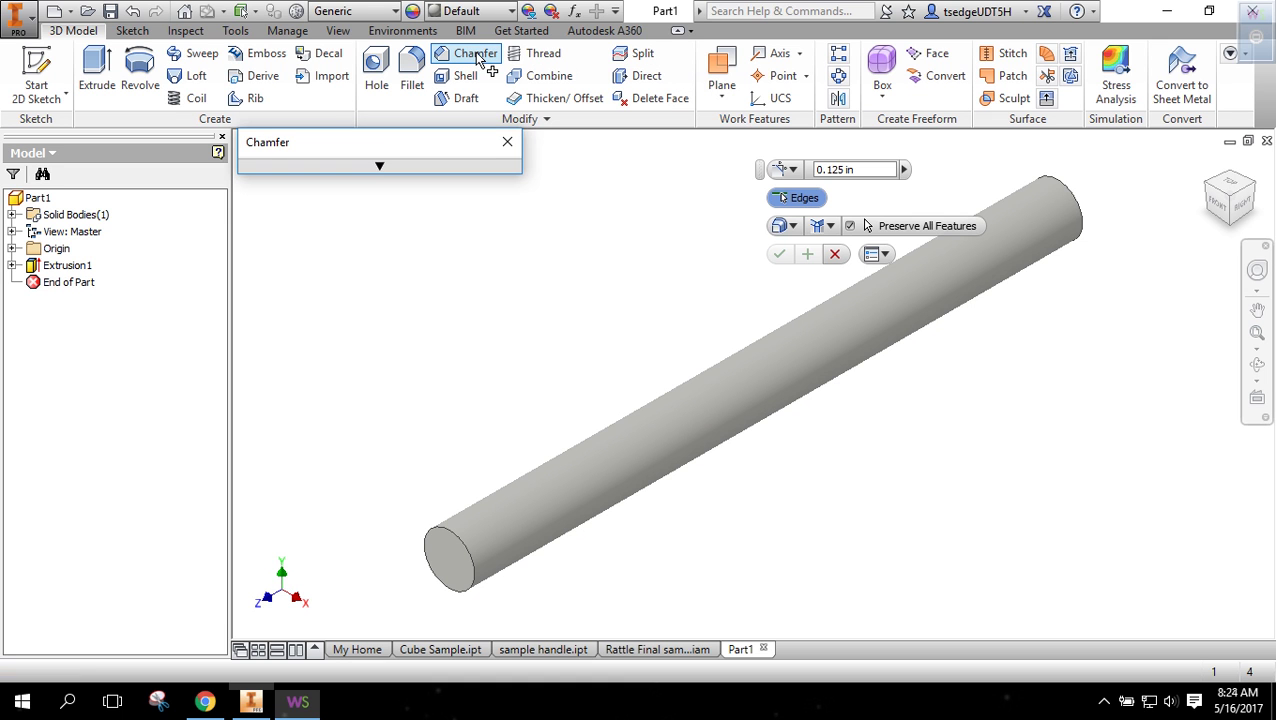
{"action": "left_click", "coordinate": [463, 549]}
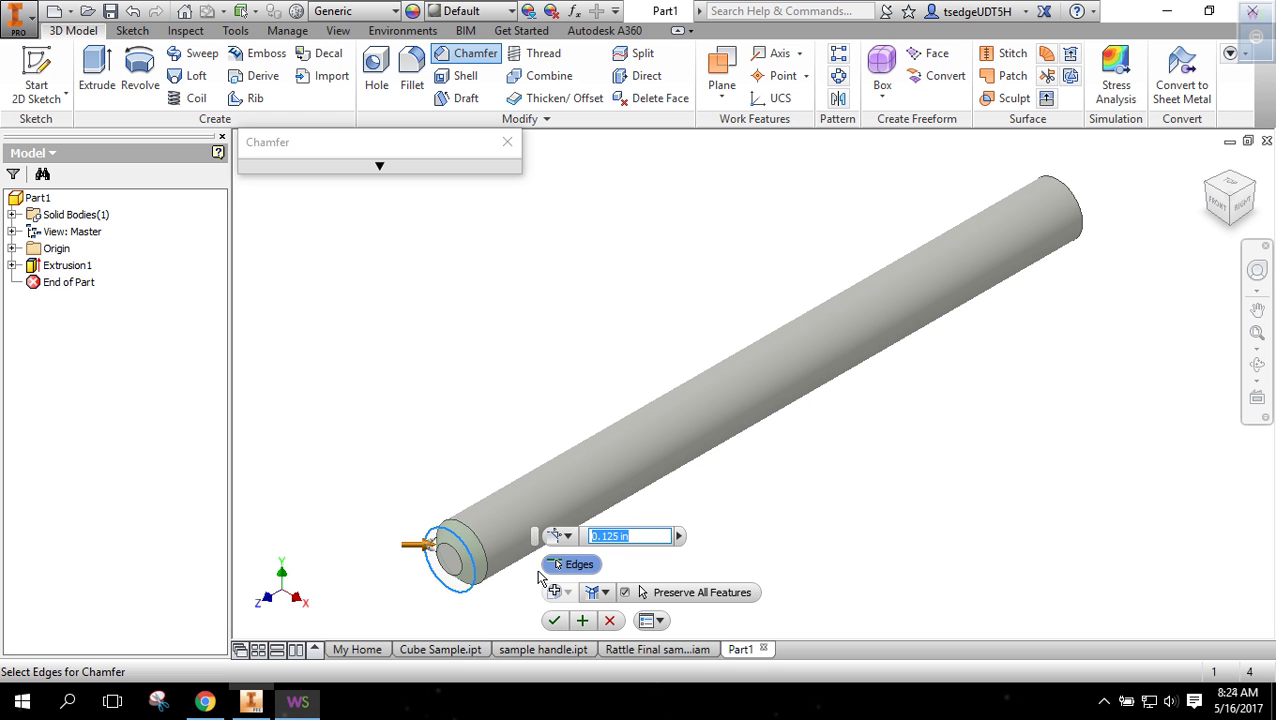
{"action": "left_click", "coordinate": [555, 621]}
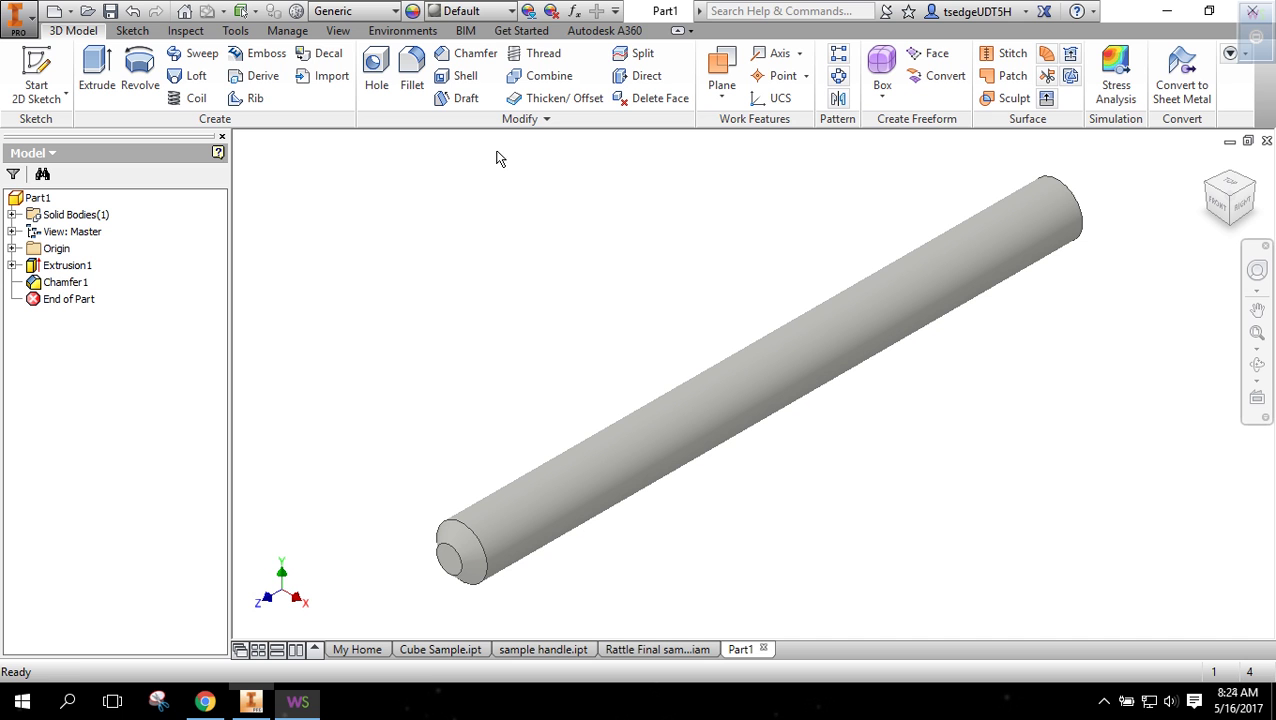
{"action": "left_click", "coordinate": [509, 17]}
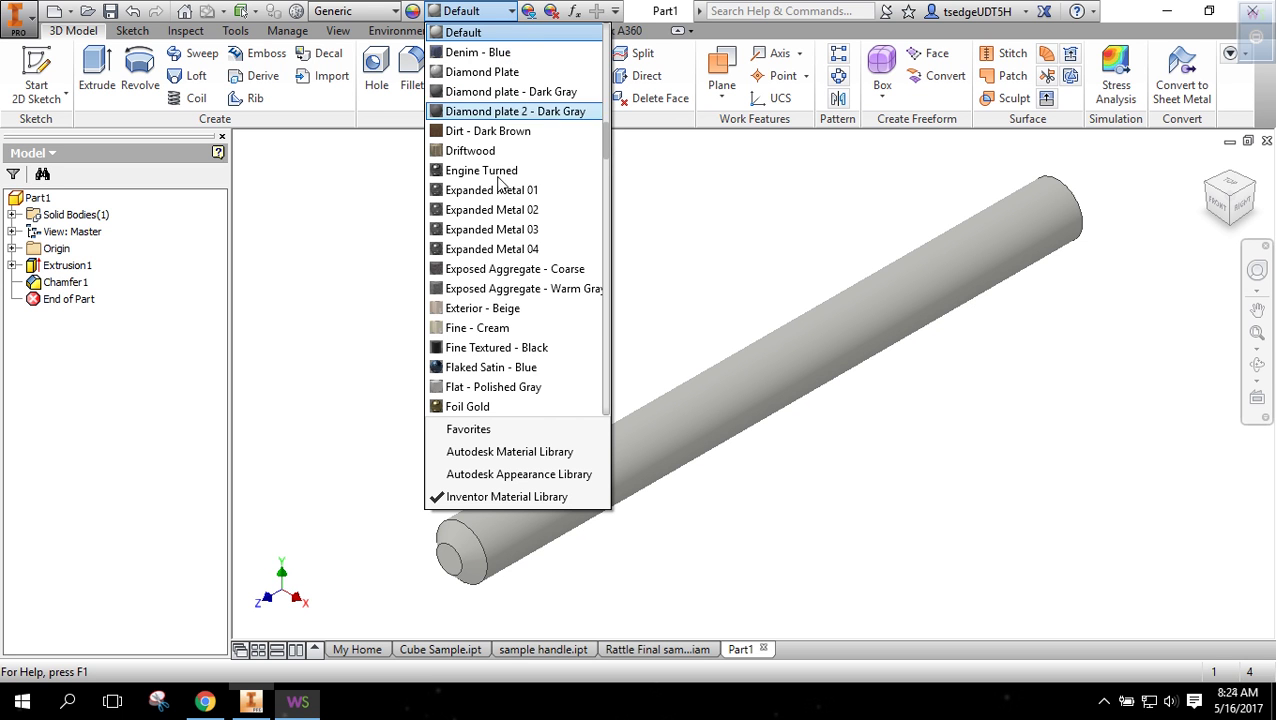
{"action": "left_click", "coordinate": [503, 370]}
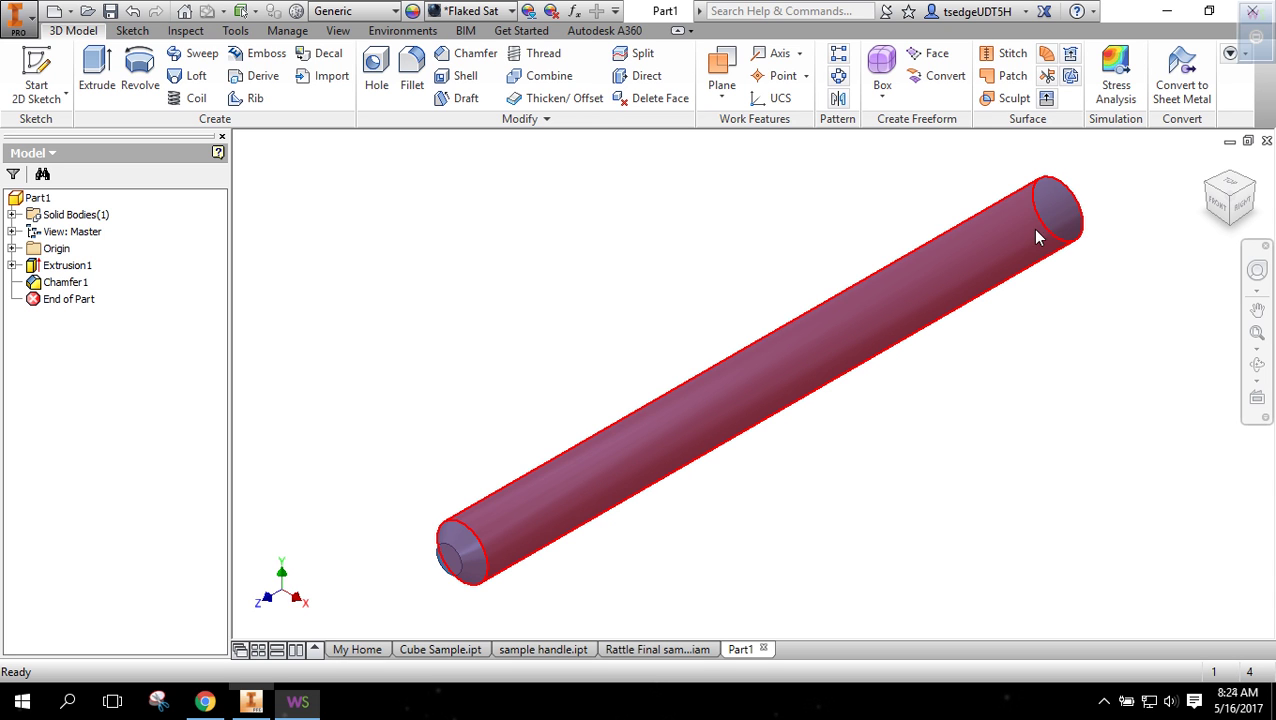
Thread the rod's cylindrical face at the unchamfered end, with full length turned off and a thread length of 0.75 in.
{"action": "mouse_move", "coordinate": [1036, 236]}
{"action": "left_click", "coordinate": [761, 385]}
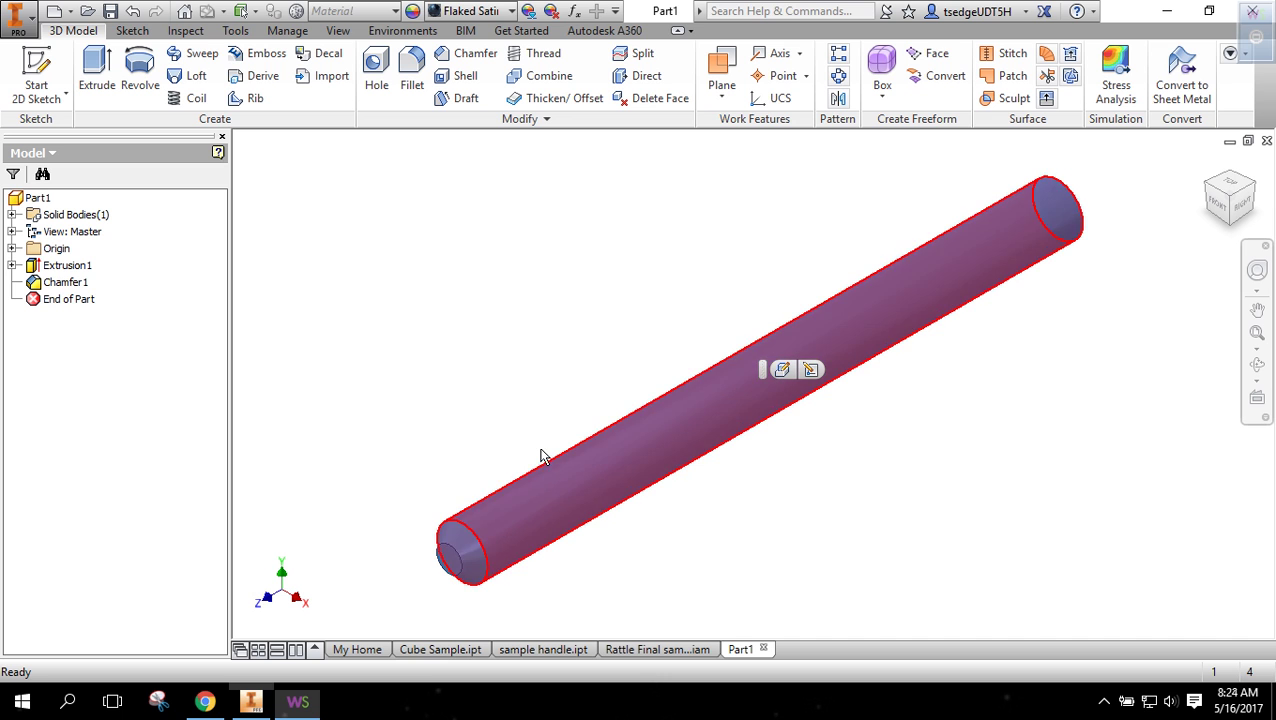
{"action": "left_click", "coordinate": [538, 55]}
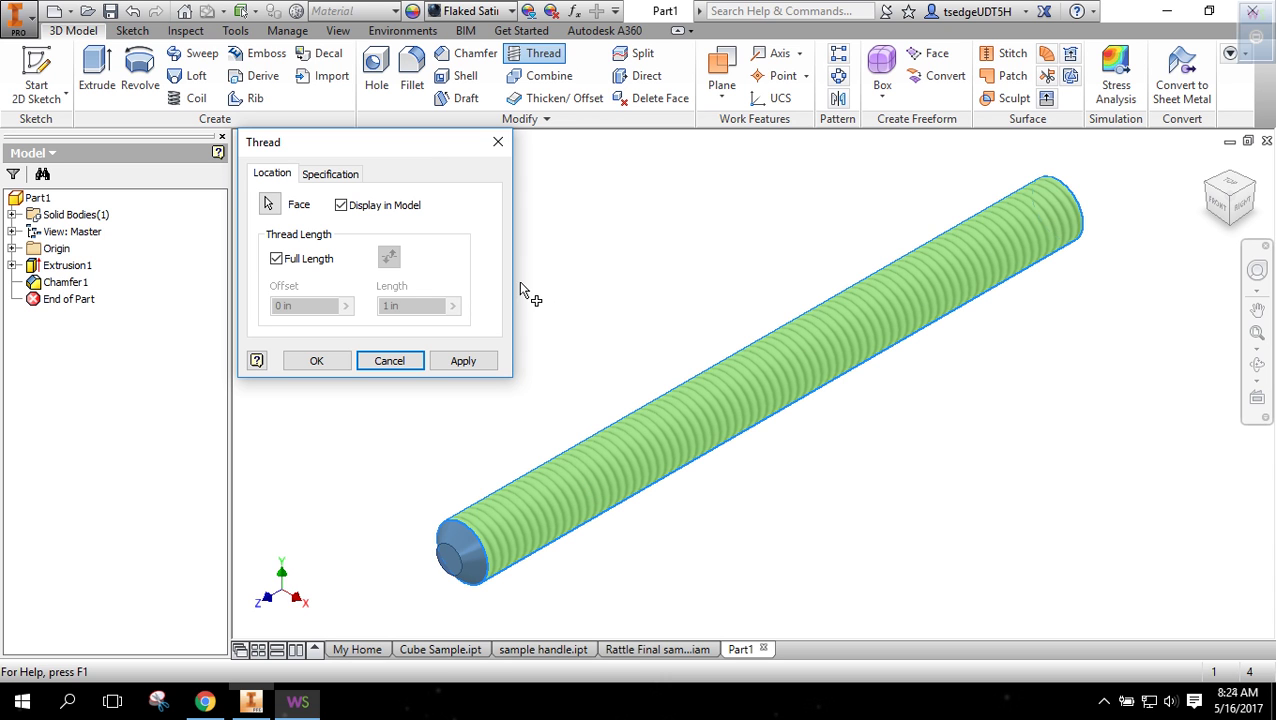
{"action": "left_click", "coordinate": [276, 259]}
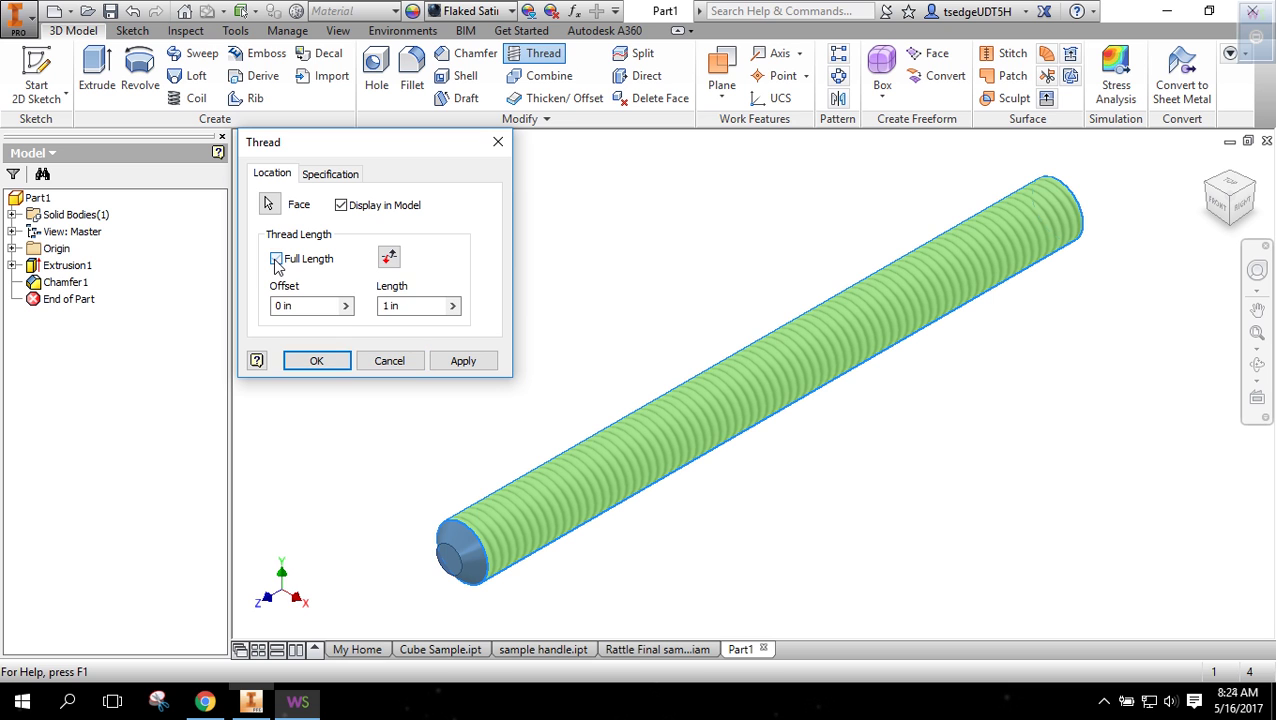
{"action": "left_click", "coordinate": [419, 305]}
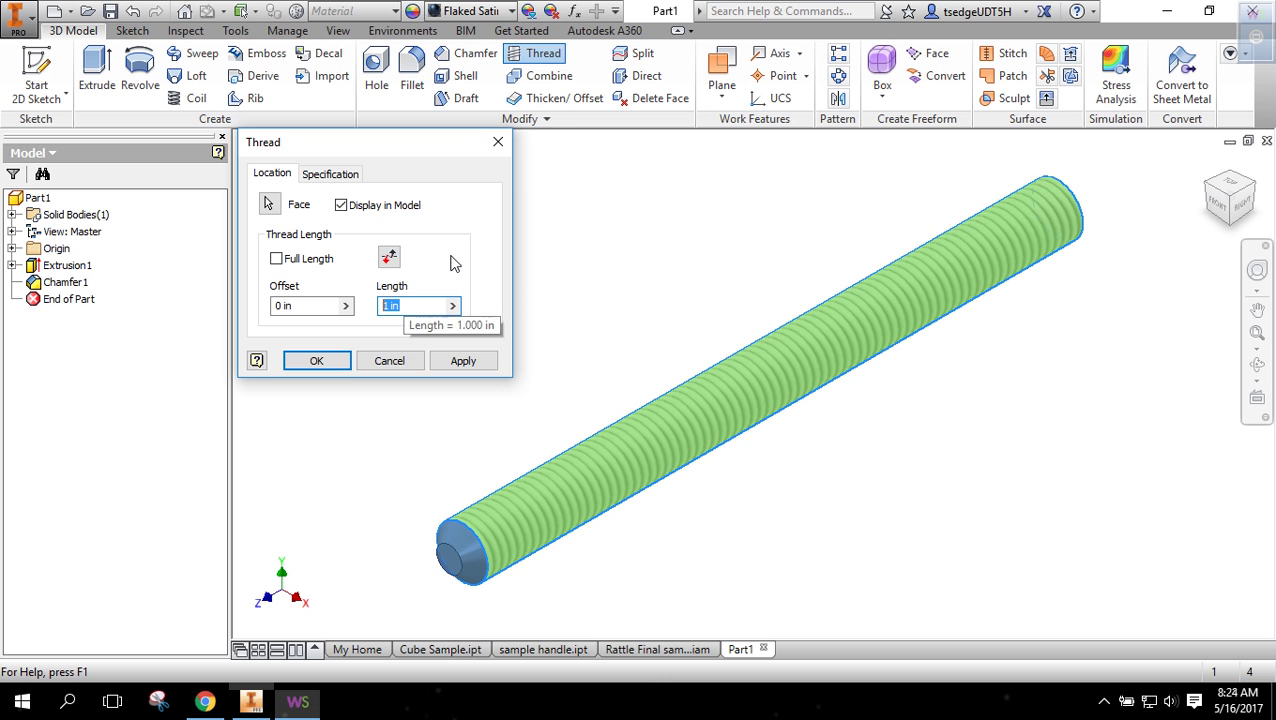
{"action": "type", "text": ".75"}
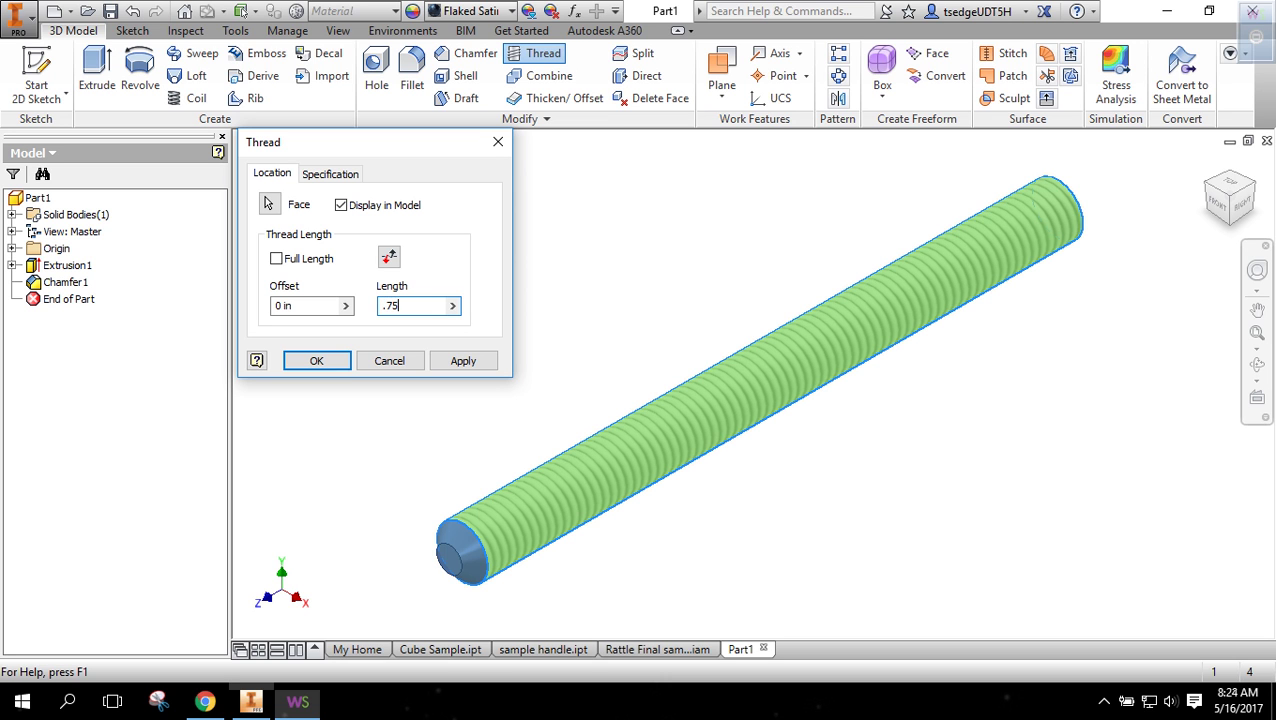
{"action": "left_click", "coordinate": [463, 361]}
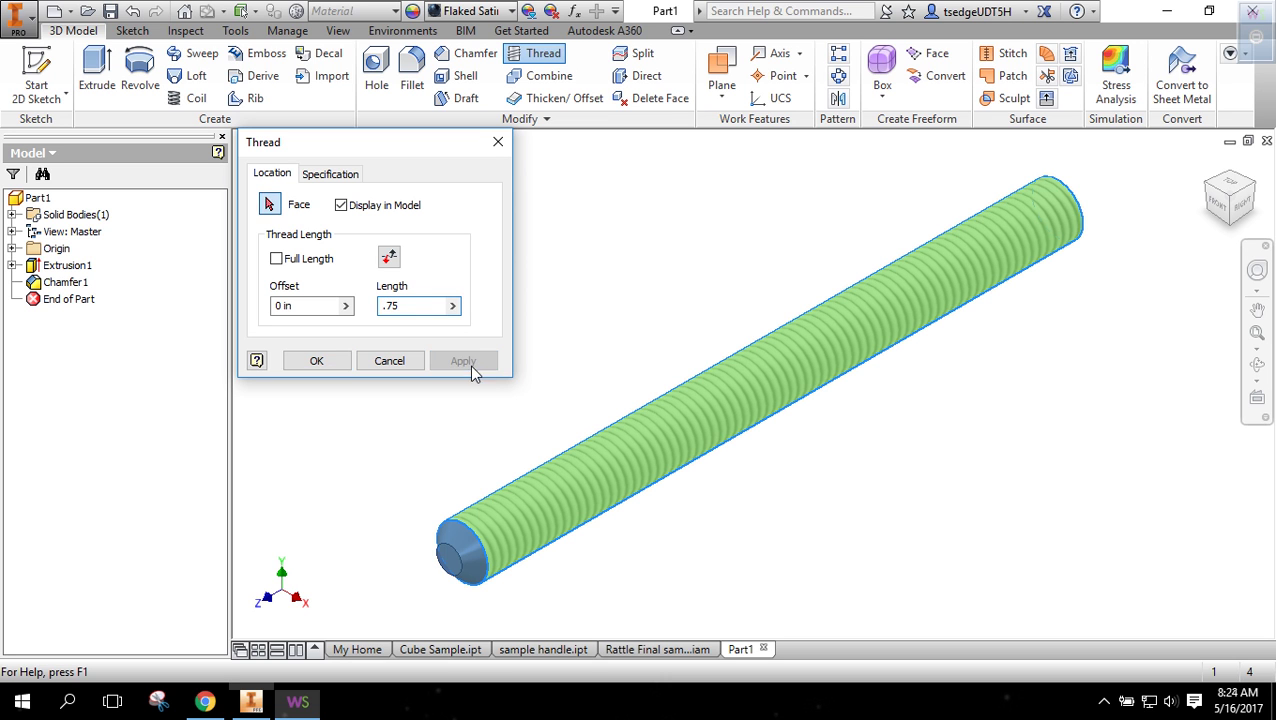
{"action": "left_click", "coordinate": [497, 145]}
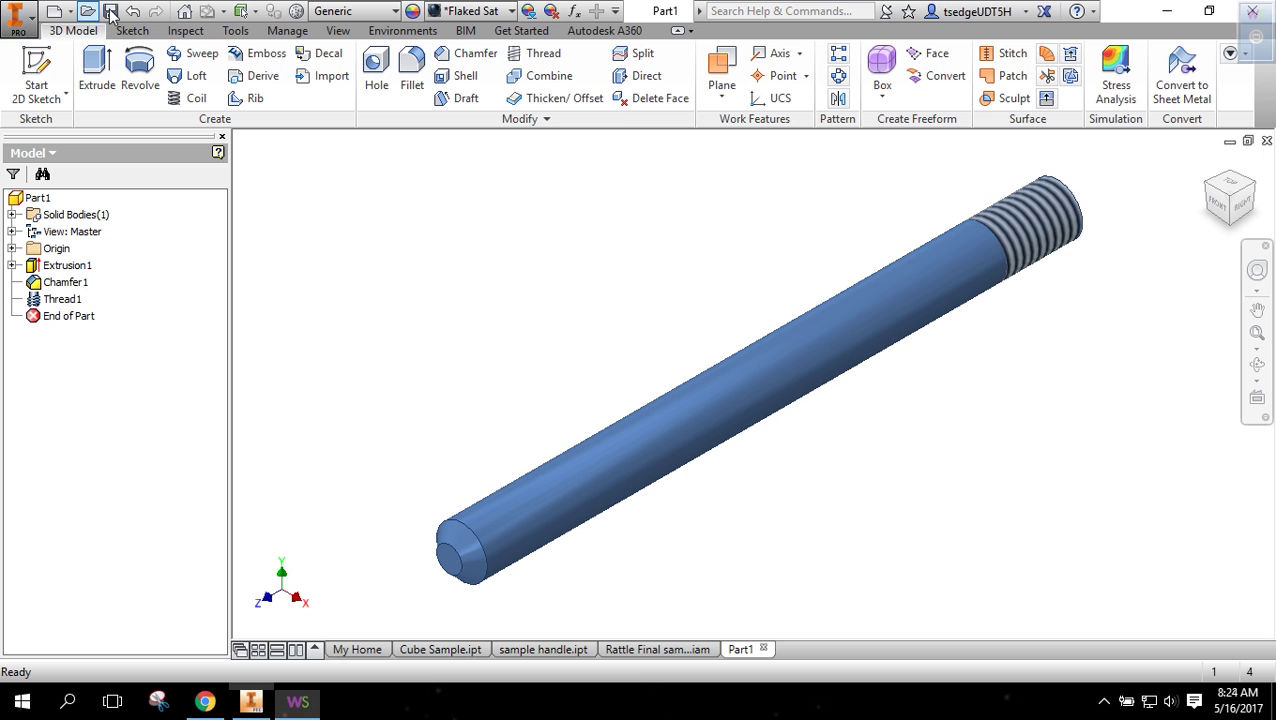
Save the part under the name handle on the H: drive, next to the Cube Sample file.
{"action": "left_click", "coordinate": [15, 24]}
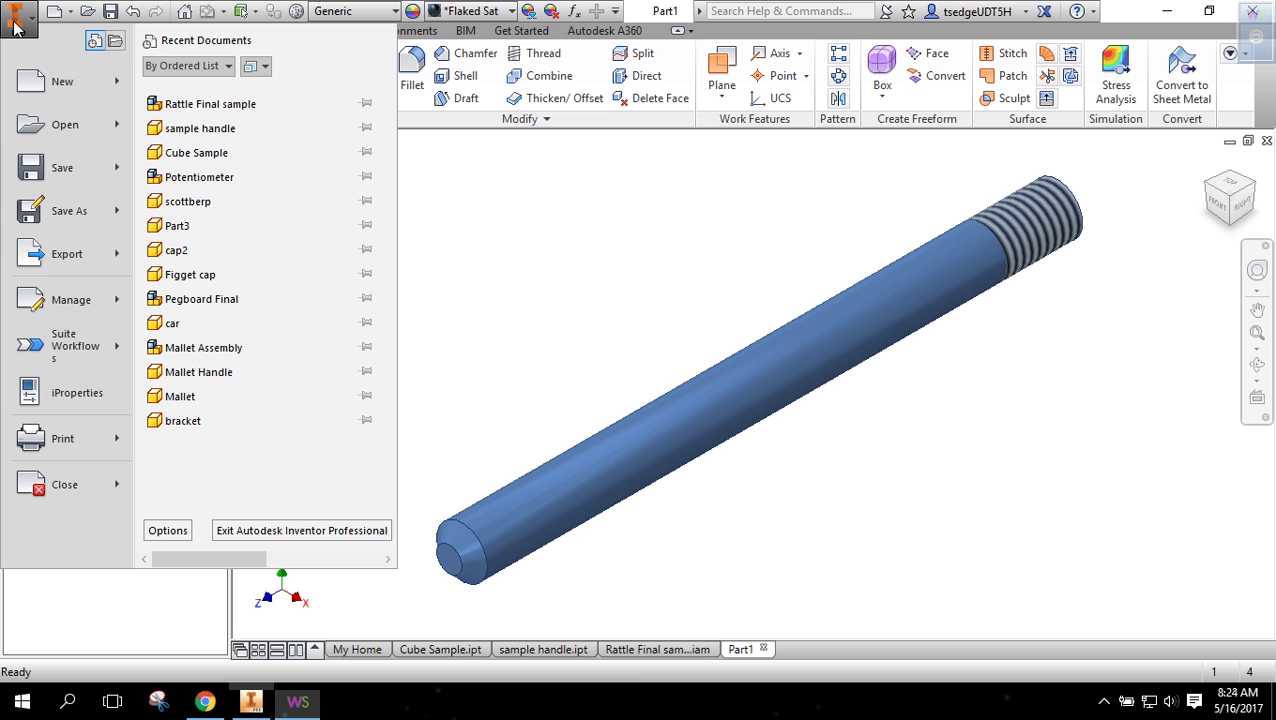
{"action": "left_click", "coordinate": [62, 210]}
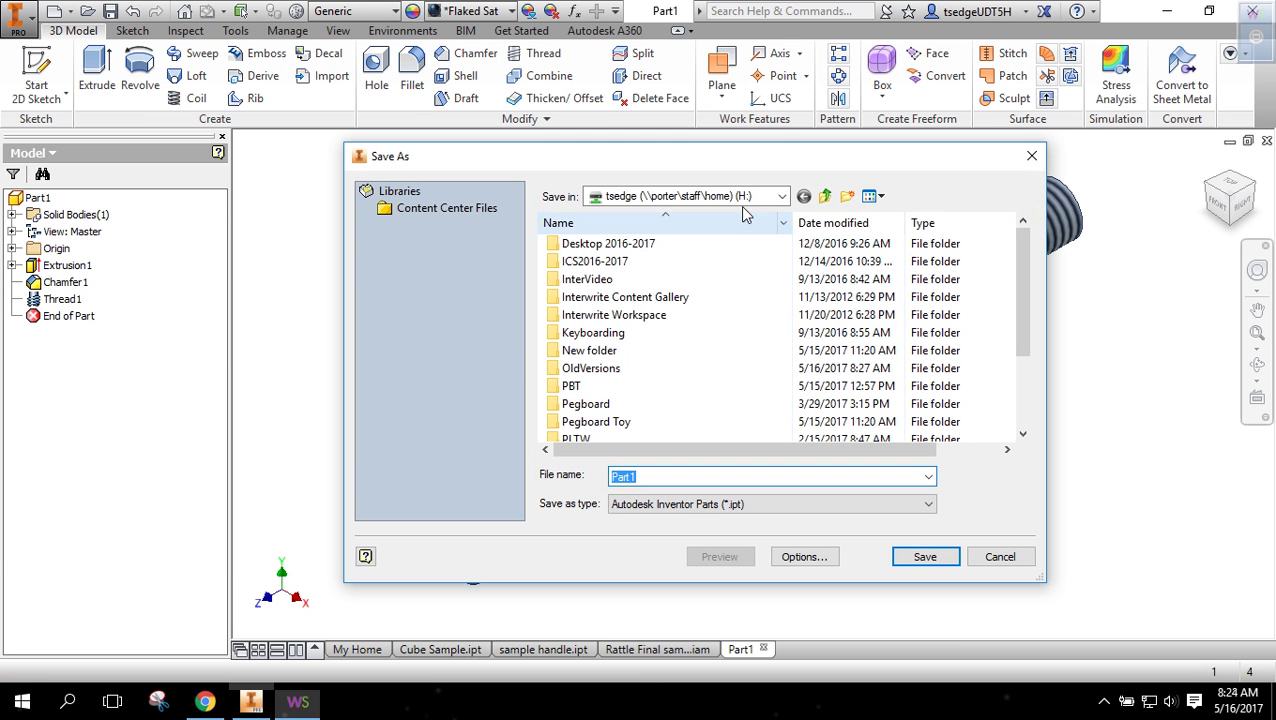
{"action": "left_click", "coordinate": [748, 198]}
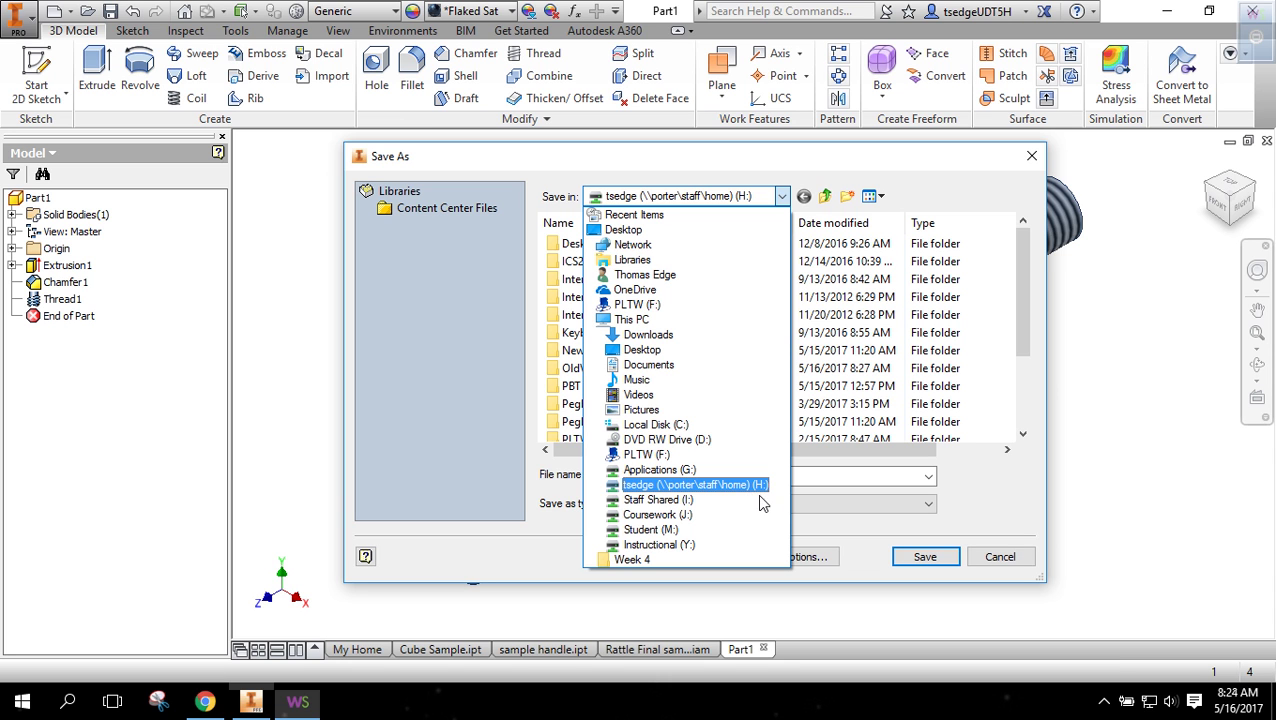
{"action": "left_click", "coordinate": [717, 487]}
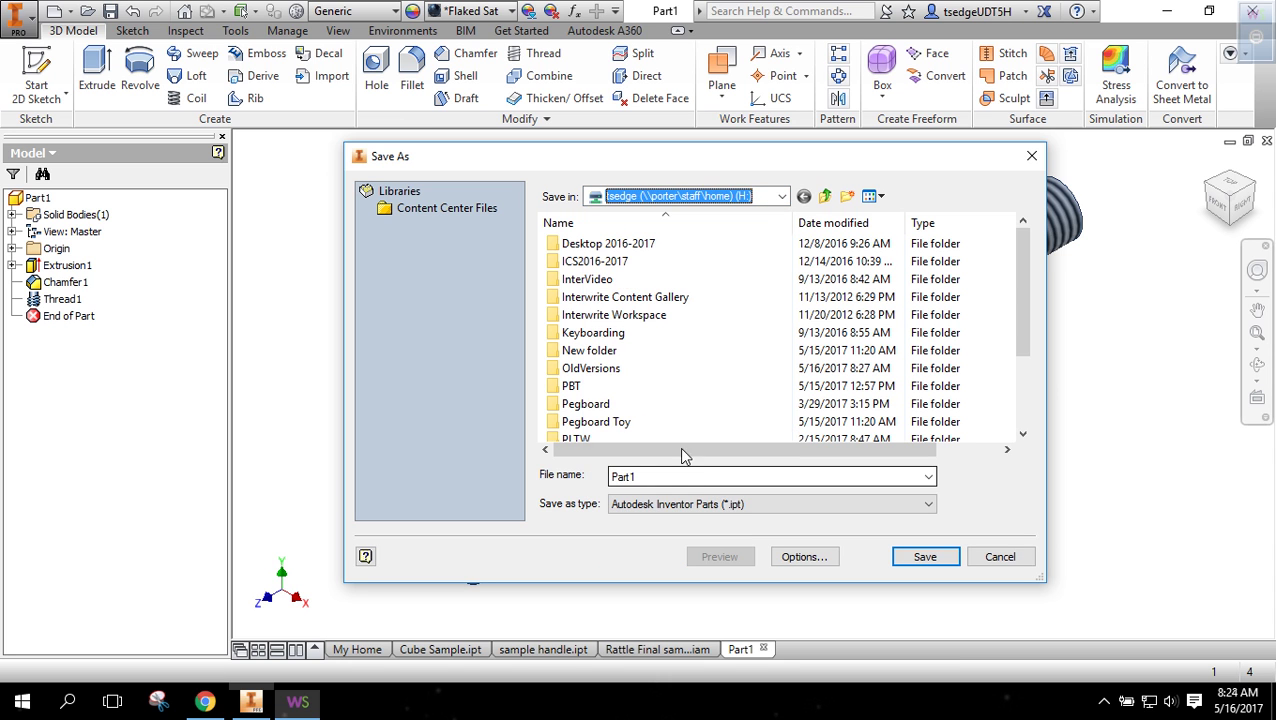
{"action": "left_click_drag", "start_coordinate": [1024, 285], "coordinate": [1019, 368]}
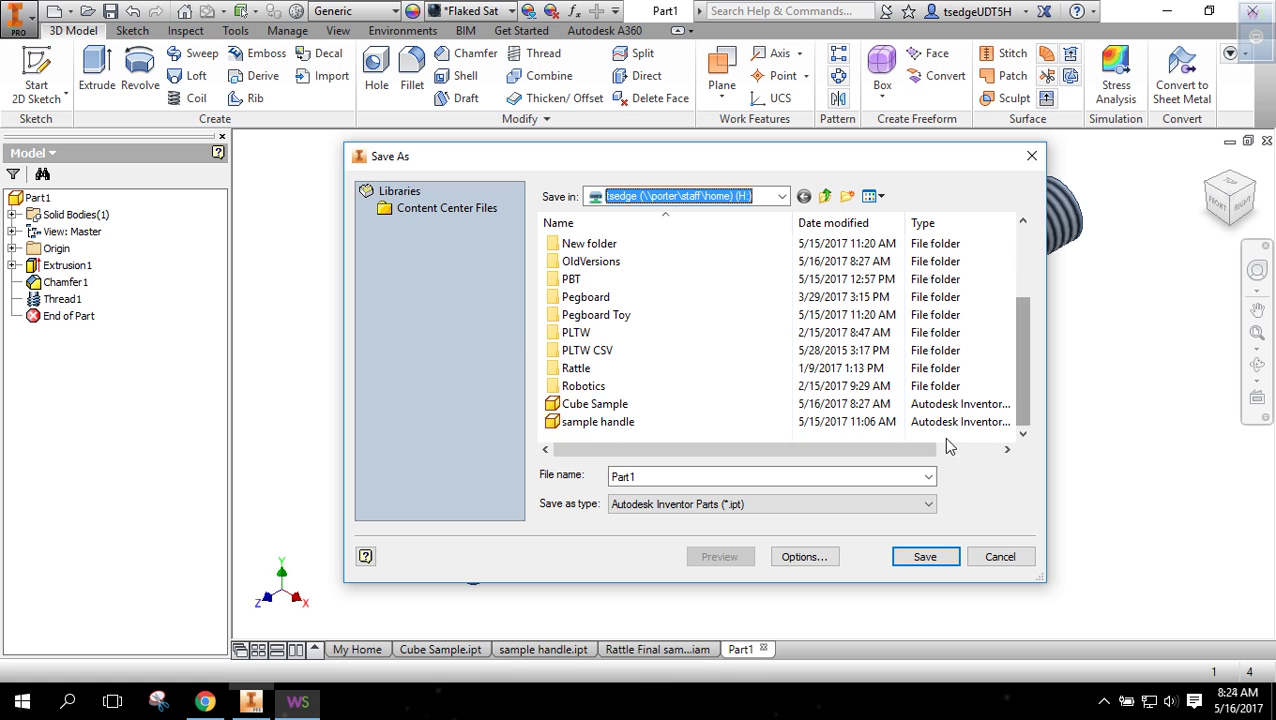
{"action": "left_click", "coordinate": [680, 476]}
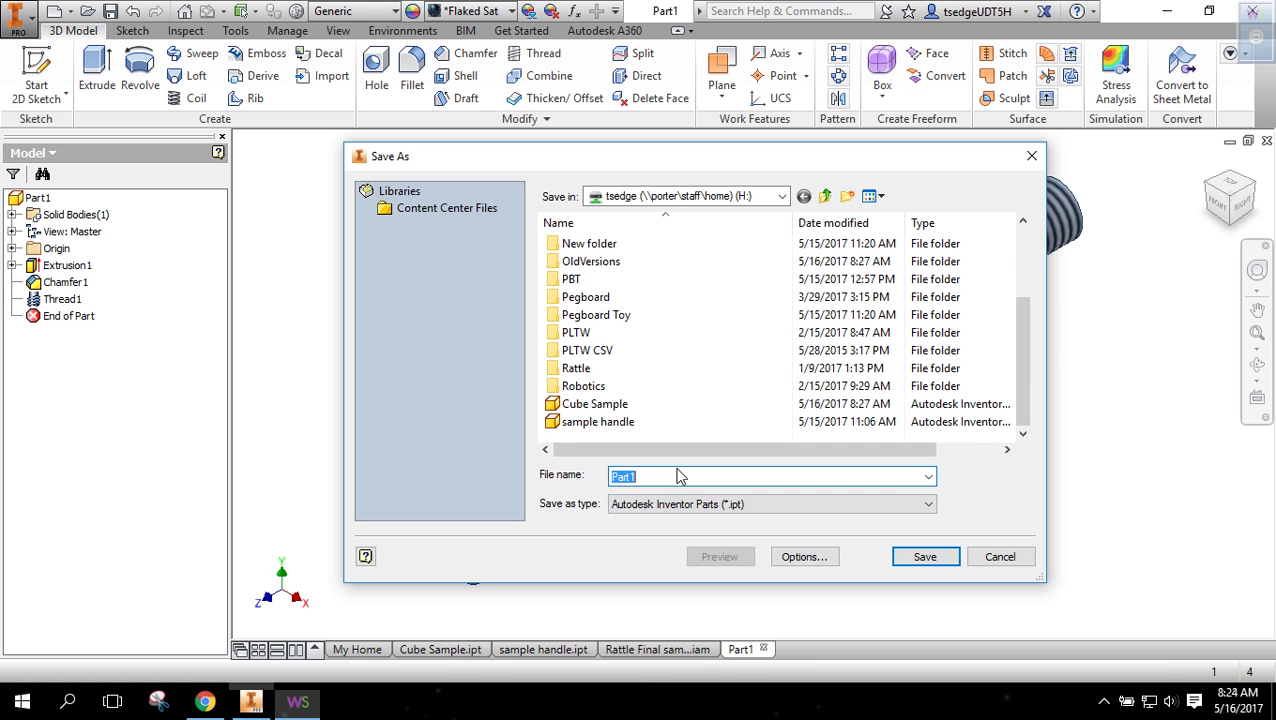
{"action": "type", "text": "handle"}
{"action": "left_click", "coordinate": [903, 557]}
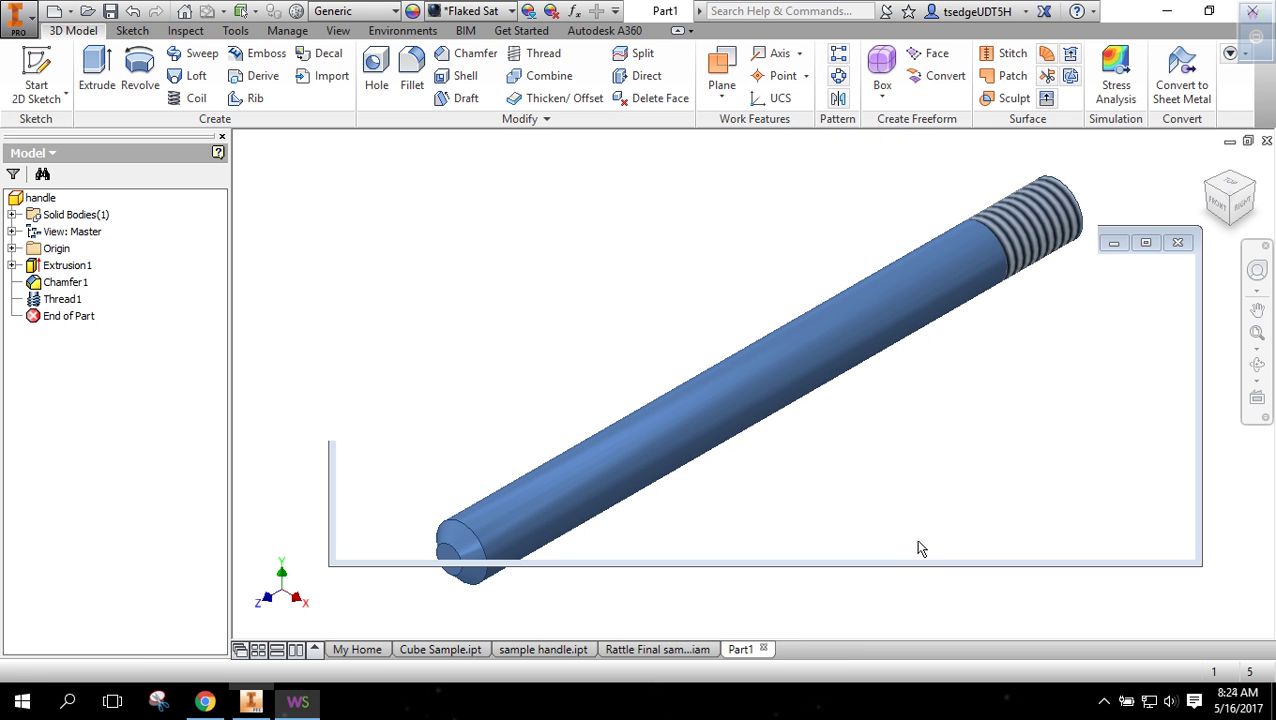
View the cube part for reference and create a new assembly from the Standard (in).iam template.
{"action": "left_click", "coordinate": [462, 649]}
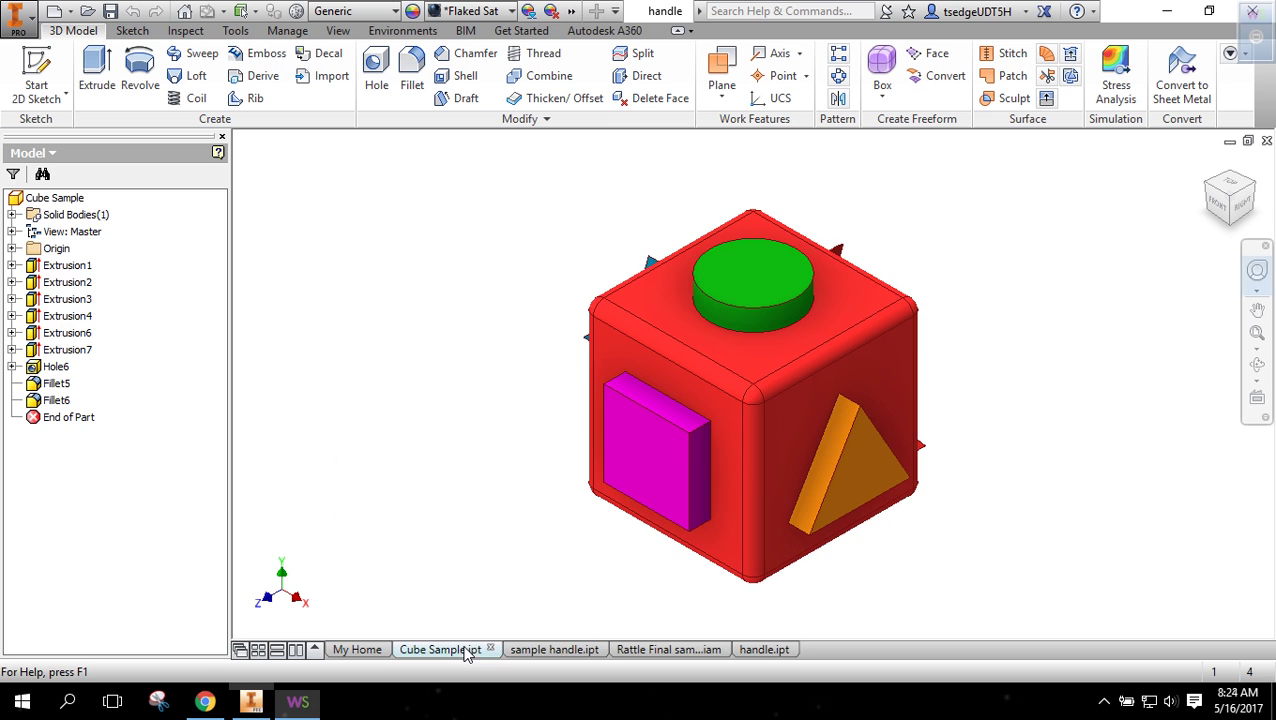
{"action": "left_click", "coordinate": [757, 650]}
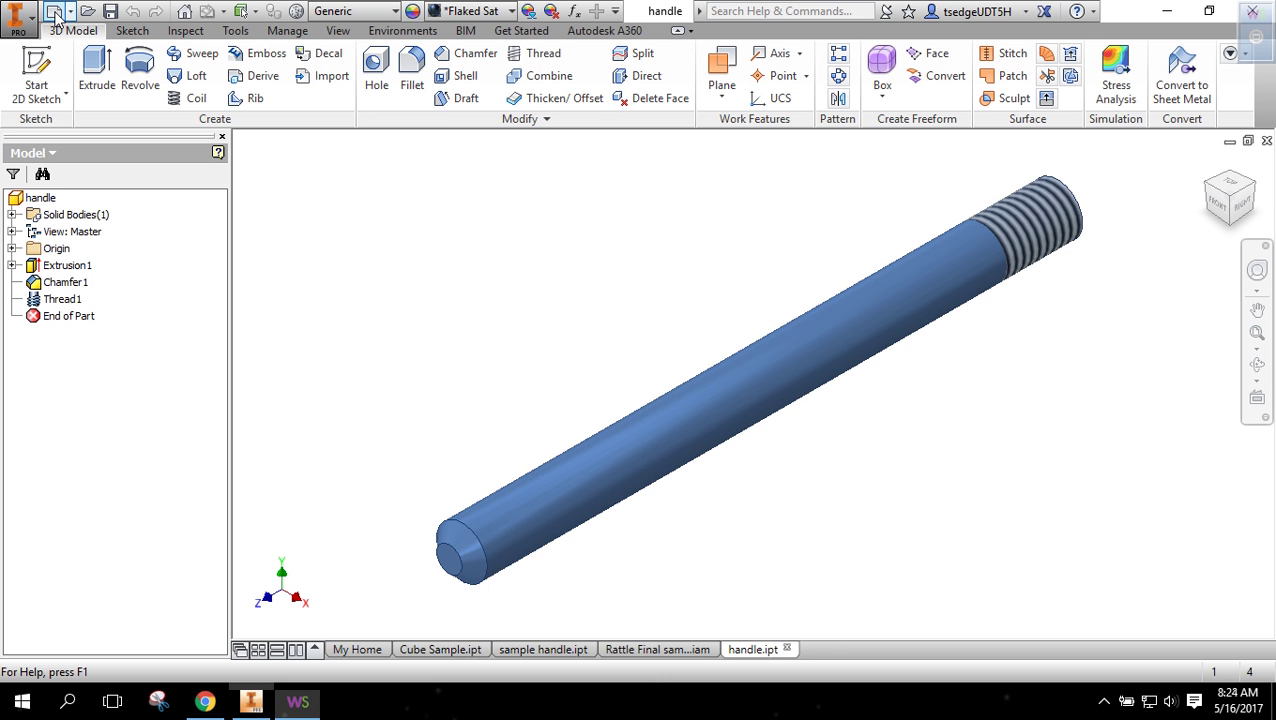
{"action": "left_click", "coordinate": [54, 13]}
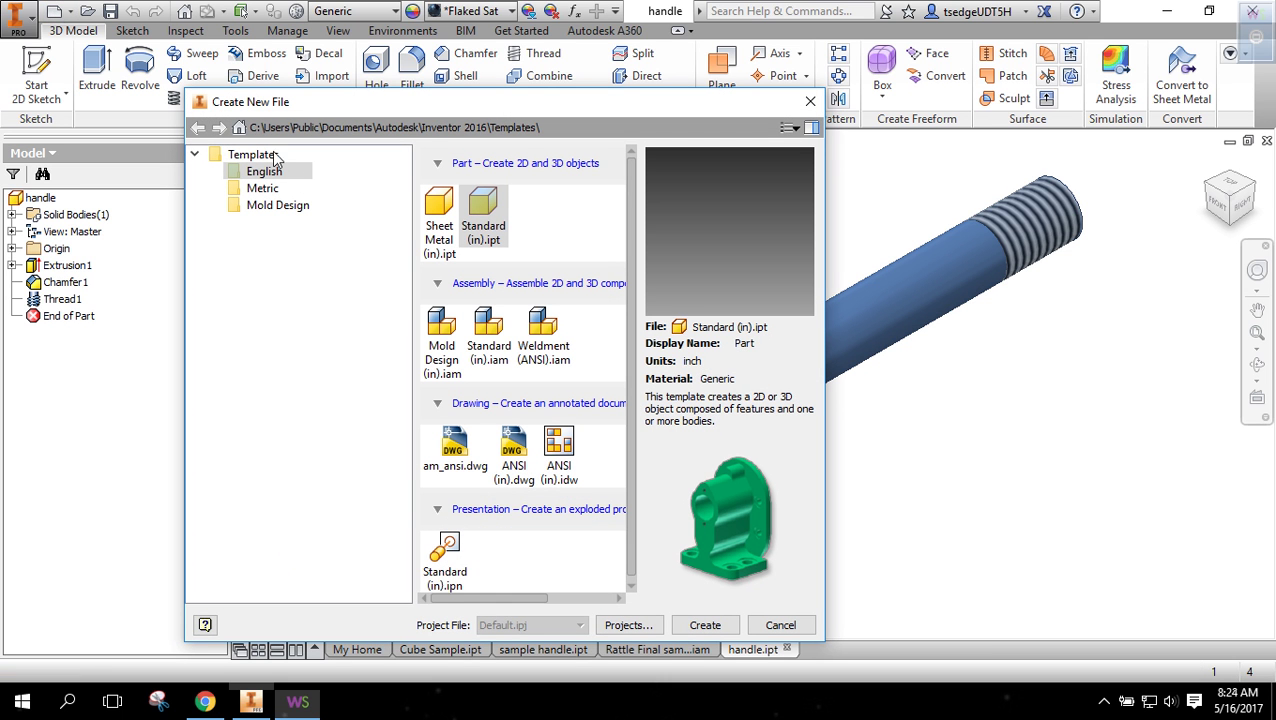
{"action": "left_click", "coordinate": [497, 333]}
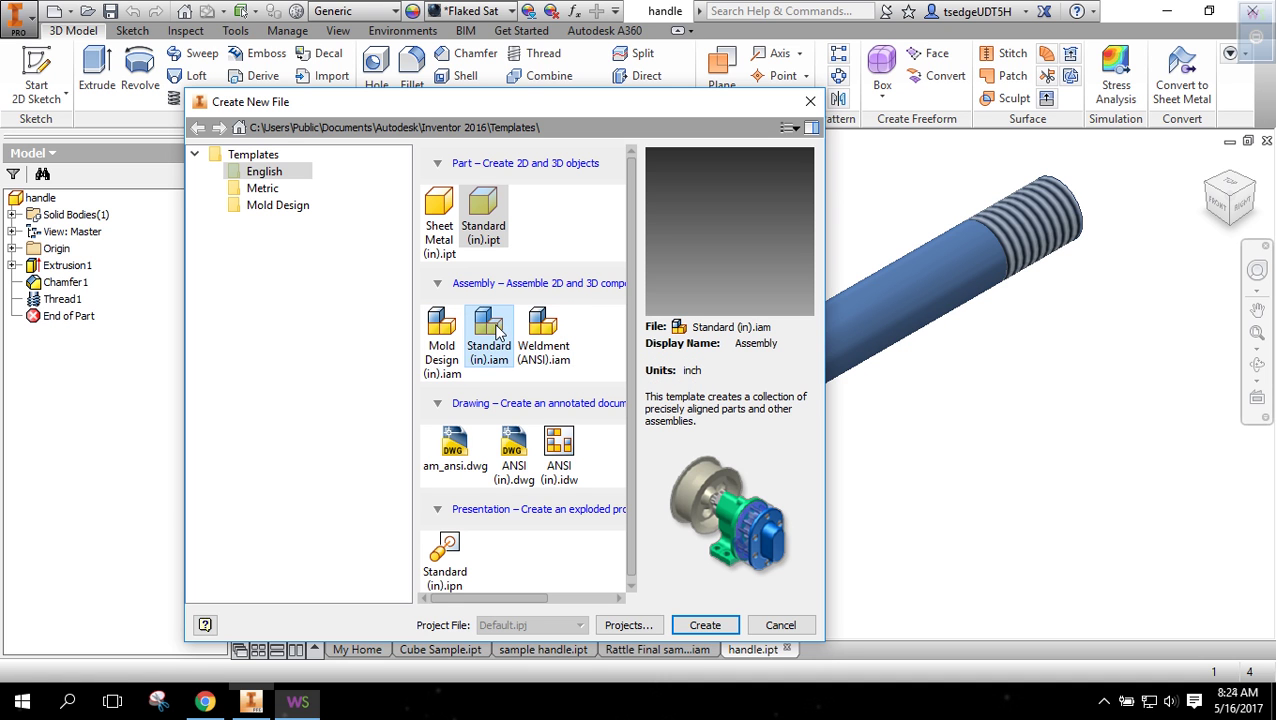
{"action": "left_click", "coordinate": [704, 626]}
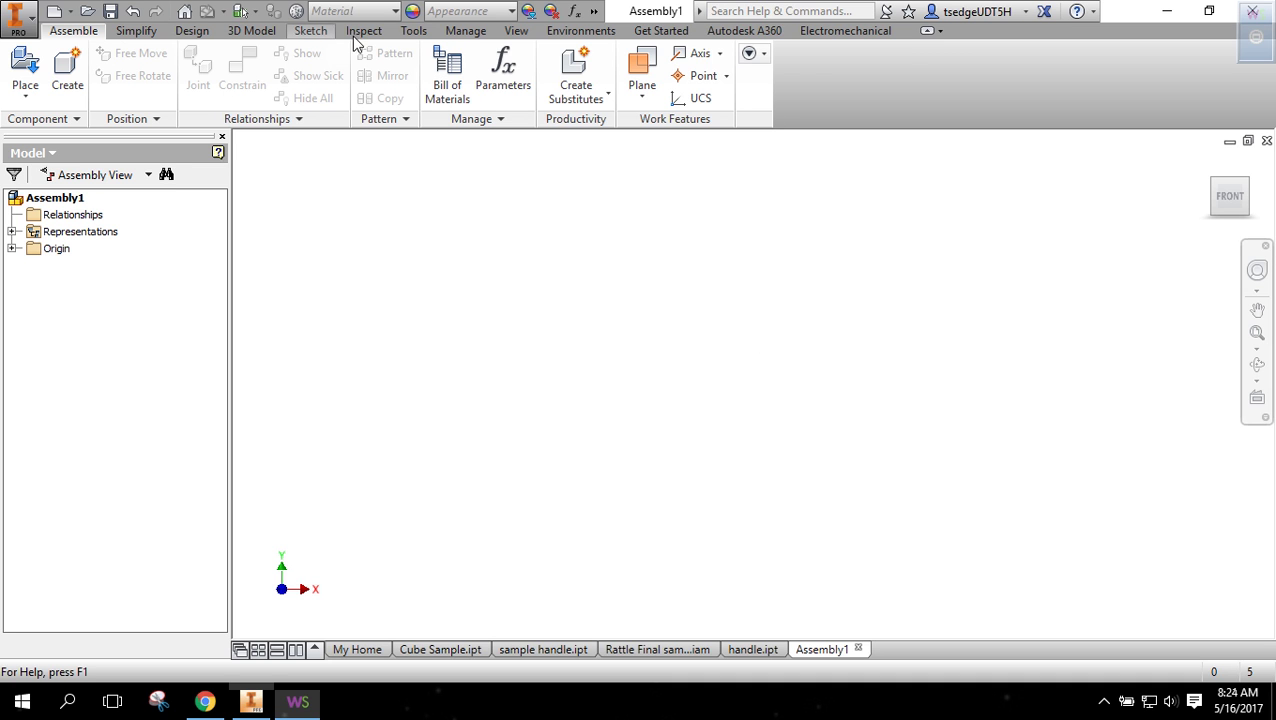
Place one instance of the Cube Sample part from the H: drive in the assembly.
{"action": "left_click", "coordinate": [32, 90]}
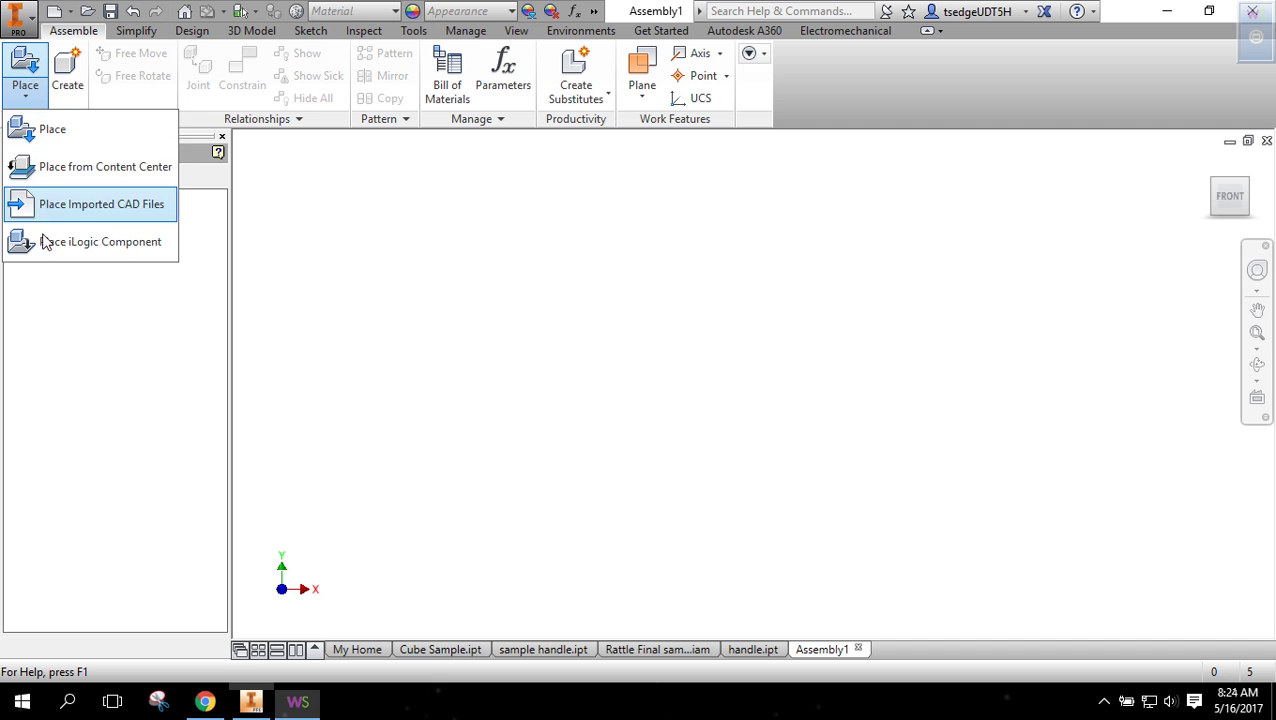
{"action": "left_click", "coordinate": [30, 64]}
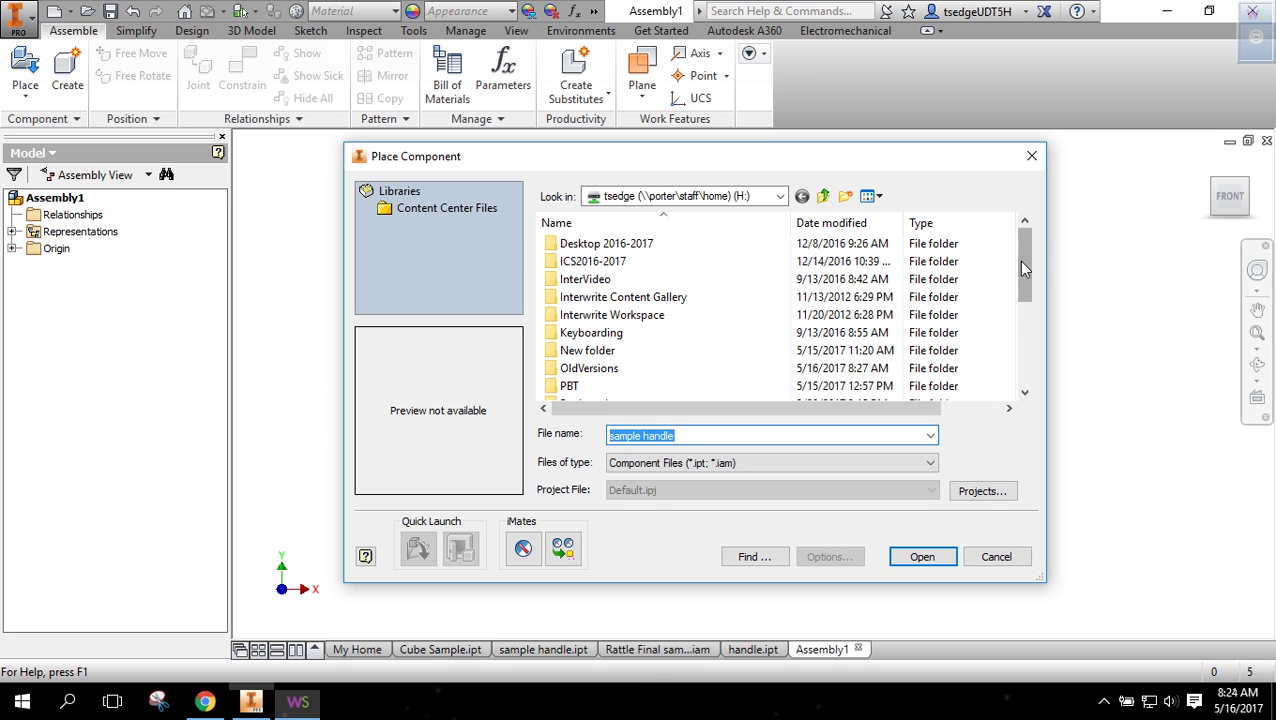
{"action": "left_click_drag", "start_coordinate": [1022, 262], "coordinate": [1028, 386]}
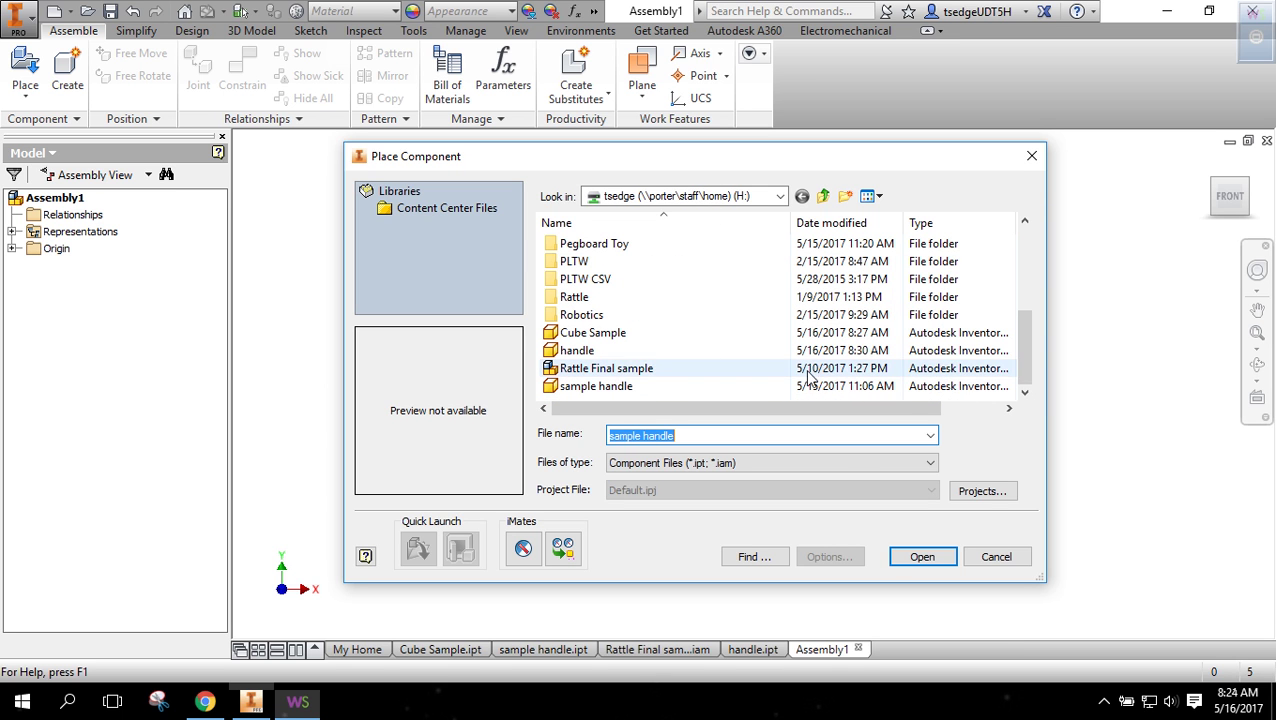
{"action": "left_click", "coordinate": [628, 337]}
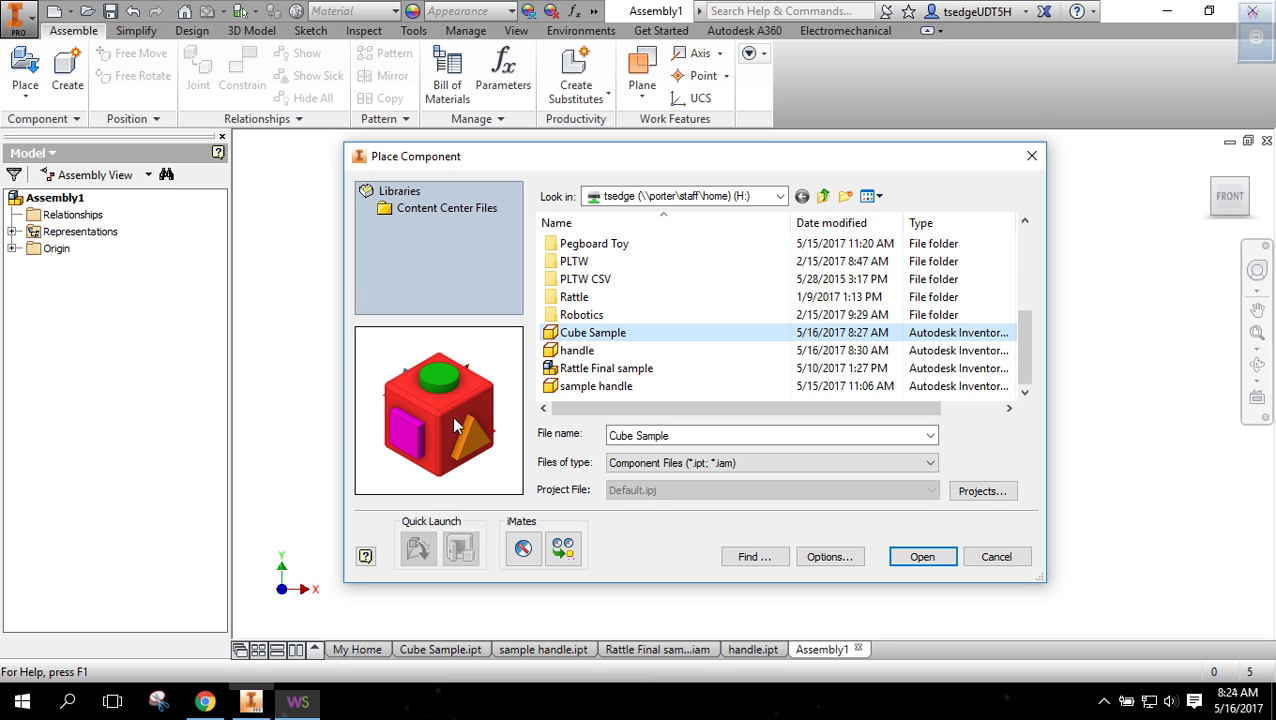
{"action": "left_click", "coordinate": [920, 557]}
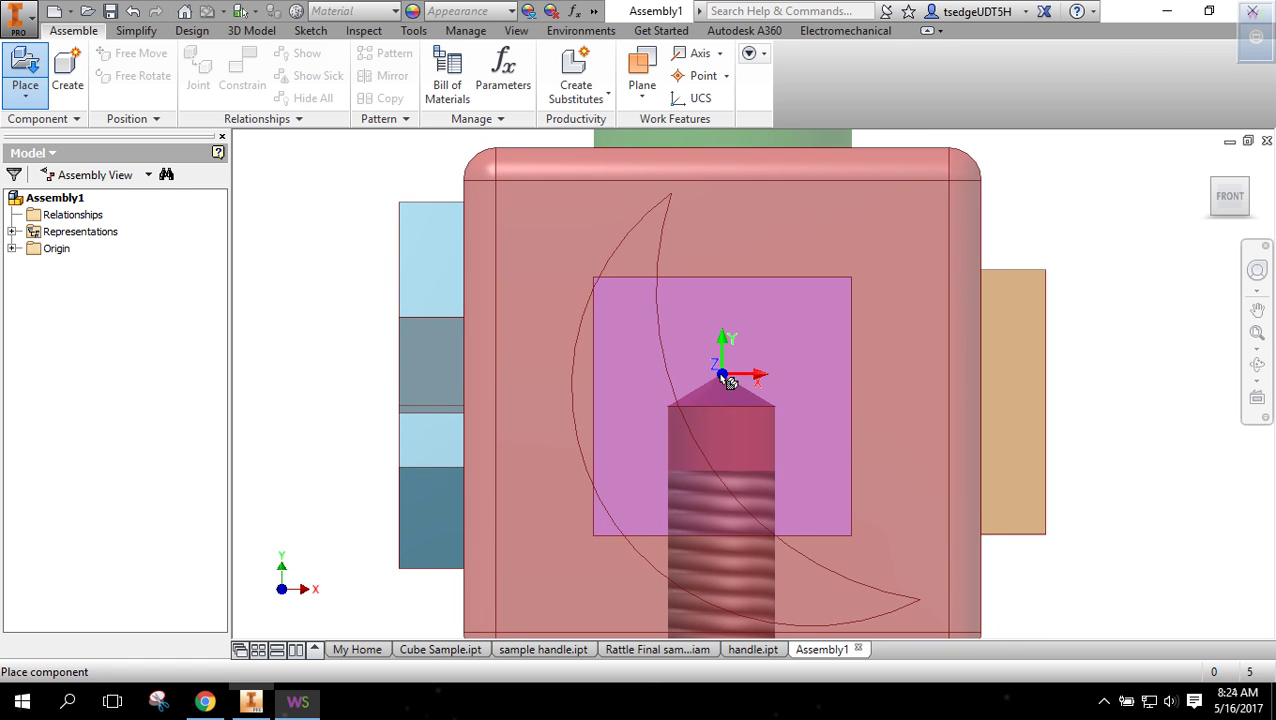
{"action": "left_click", "coordinate": [729, 383]}
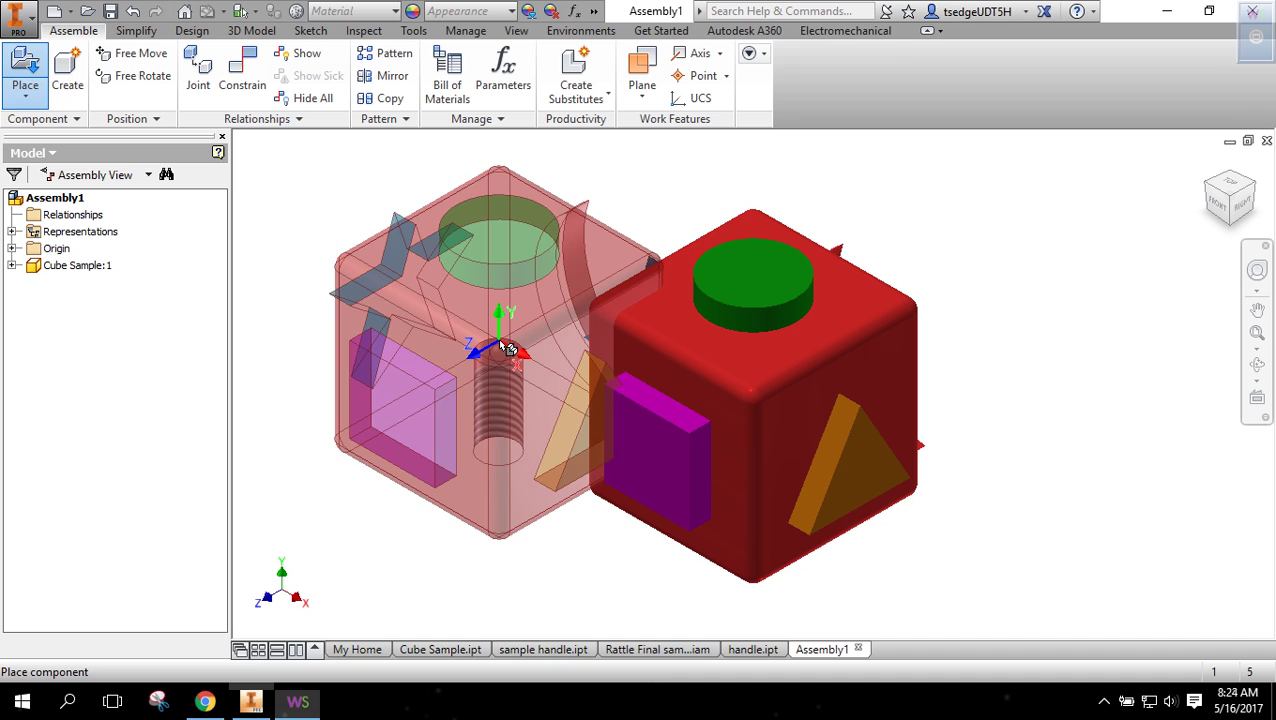
{"action": "key", "text": "Escape"}
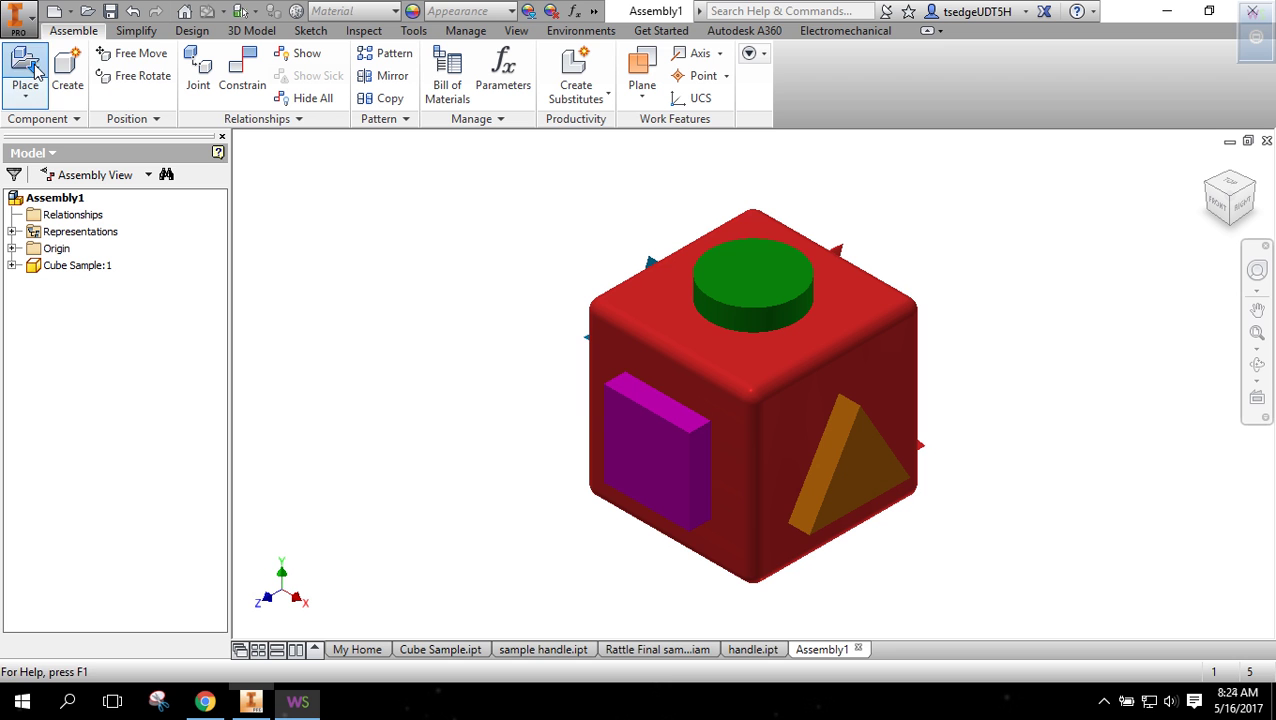
Place an instance of the handle part in the assembly beside the cube.
{"action": "key", "text": "p"}
{"action": "scroll", "coordinate": [666, 285], "scroll_direction": "down", "scroll_amount": 2}
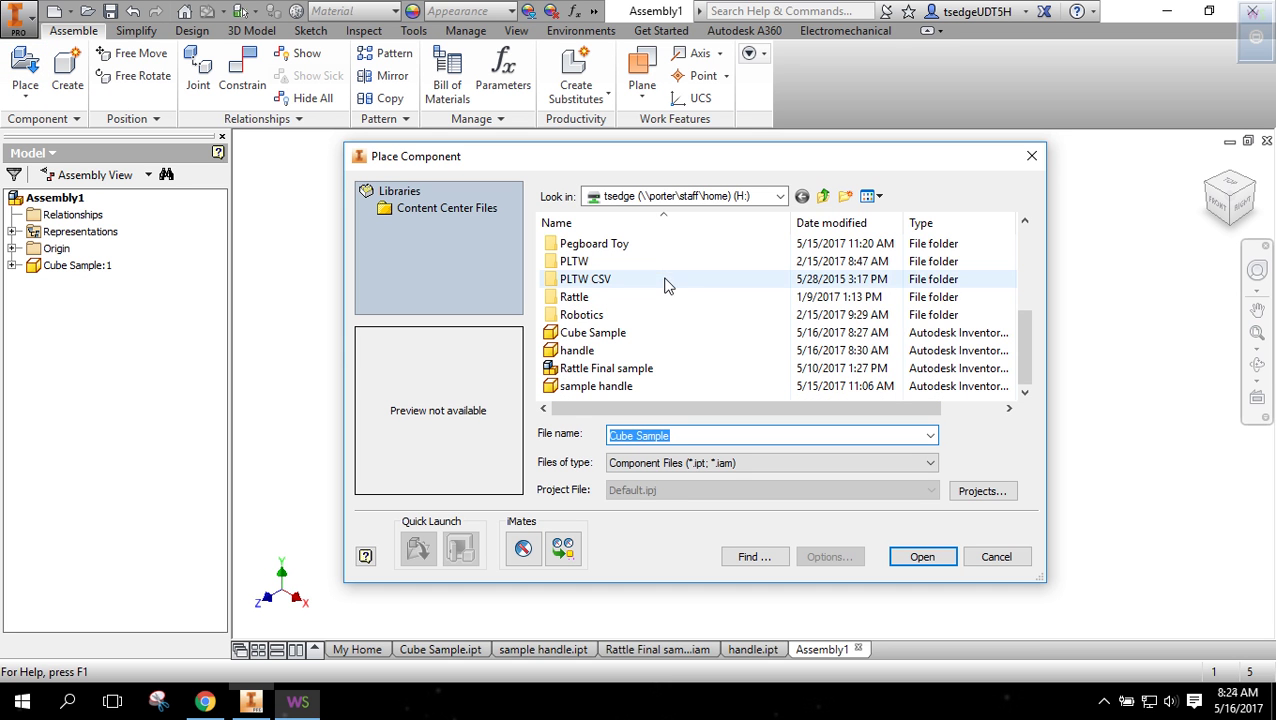
{"action": "left_click", "coordinate": [617, 352]}
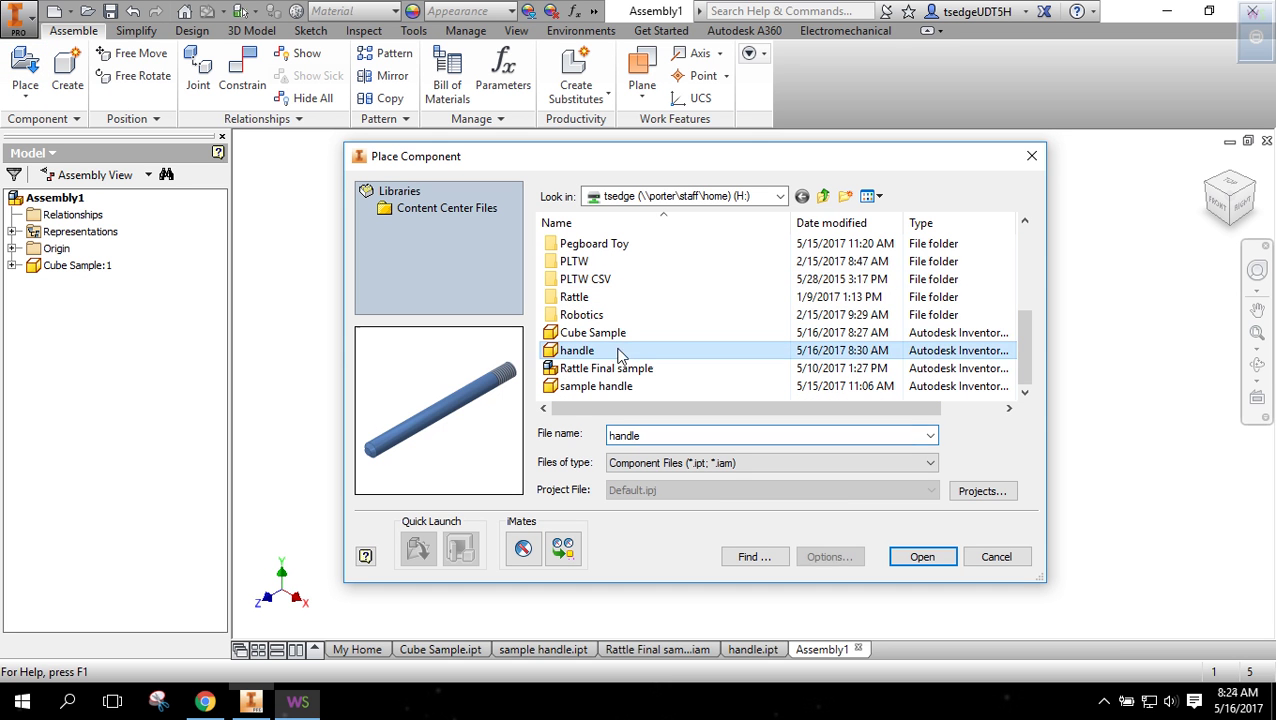
{"action": "left_click", "coordinate": [924, 557]}
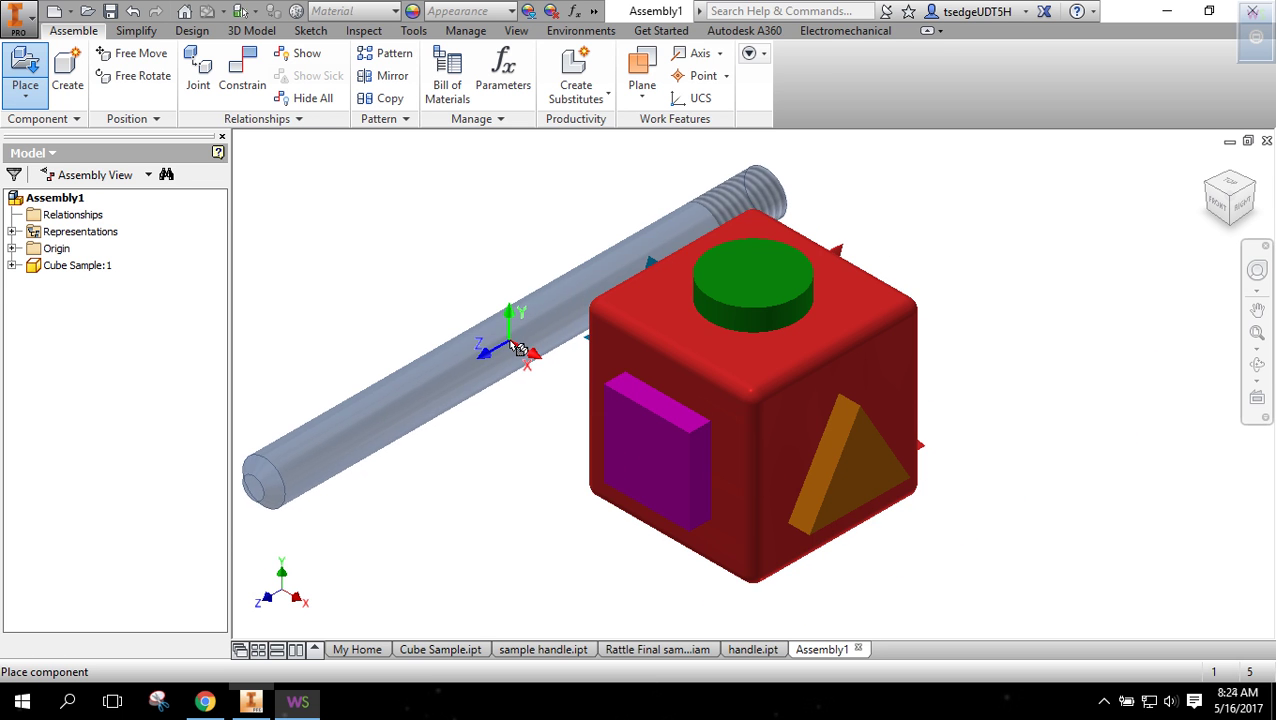
{"action": "left_click", "coordinate": [519, 348]}
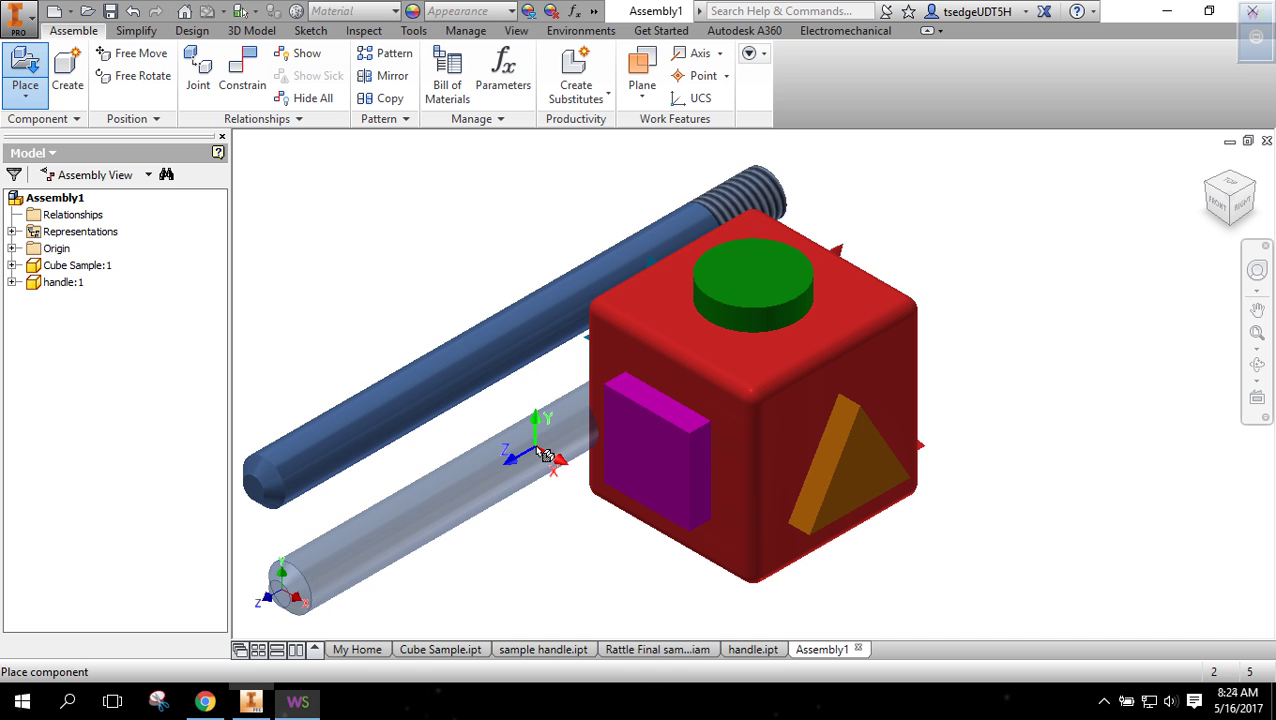
Join the handle's threaded end to the threaded hole in the cube's underside with an Insert constraint at 0.000 in offset.
{"action": "key", "text": "Escape"}
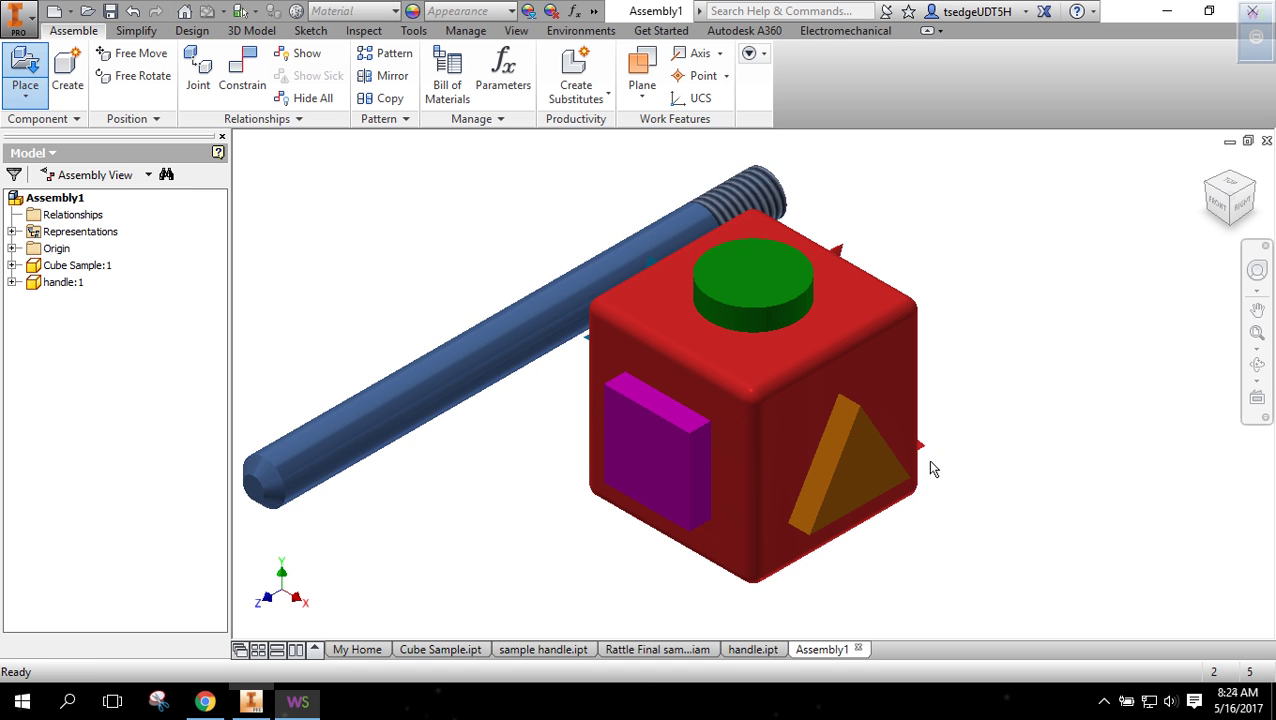
{"action": "left_click", "coordinate": [1258, 367]}
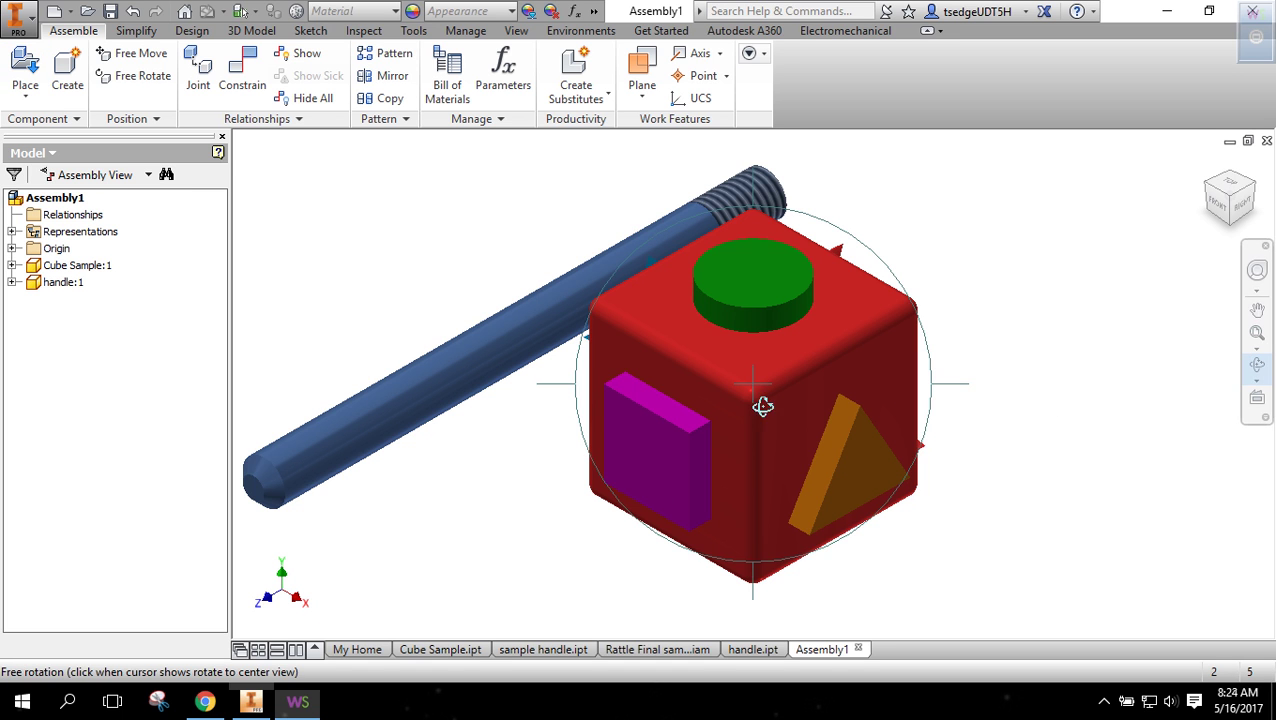
{"action": "left_click_drag", "start_coordinate": [749, 418], "coordinate": [743, 192]}
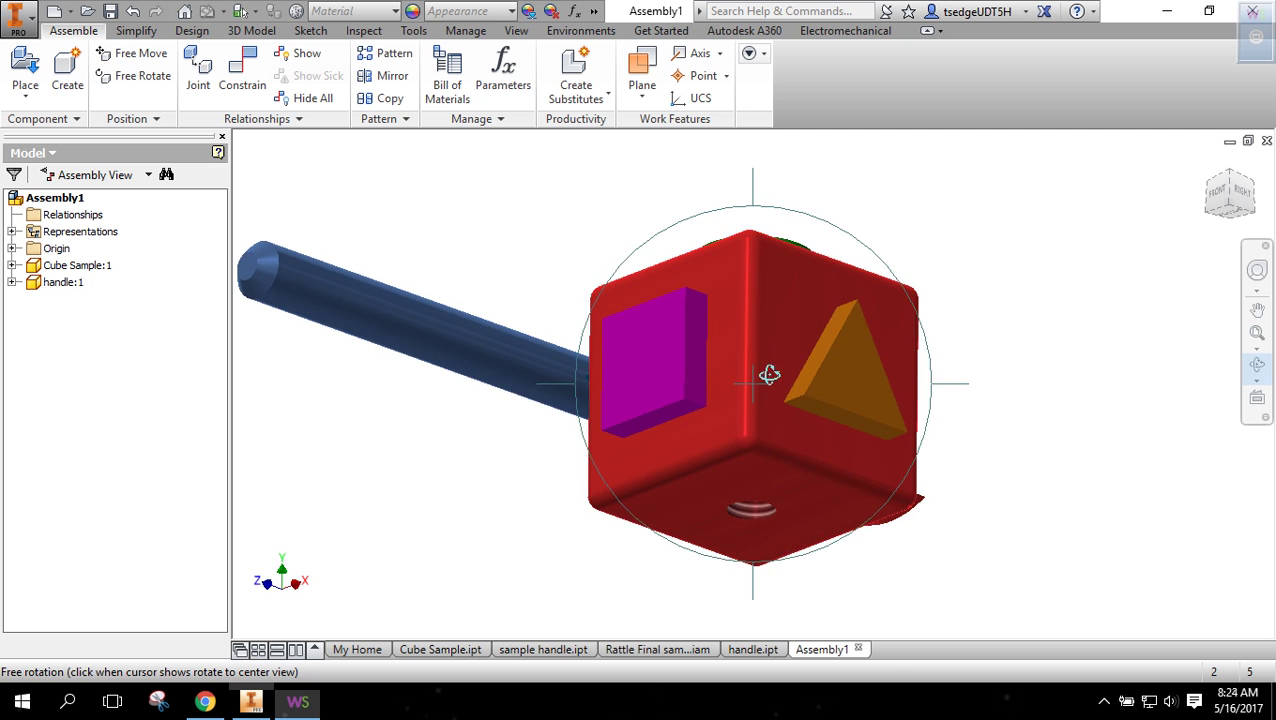
{"action": "left_click_drag", "start_coordinate": [763, 373], "coordinate": [734, 272]}
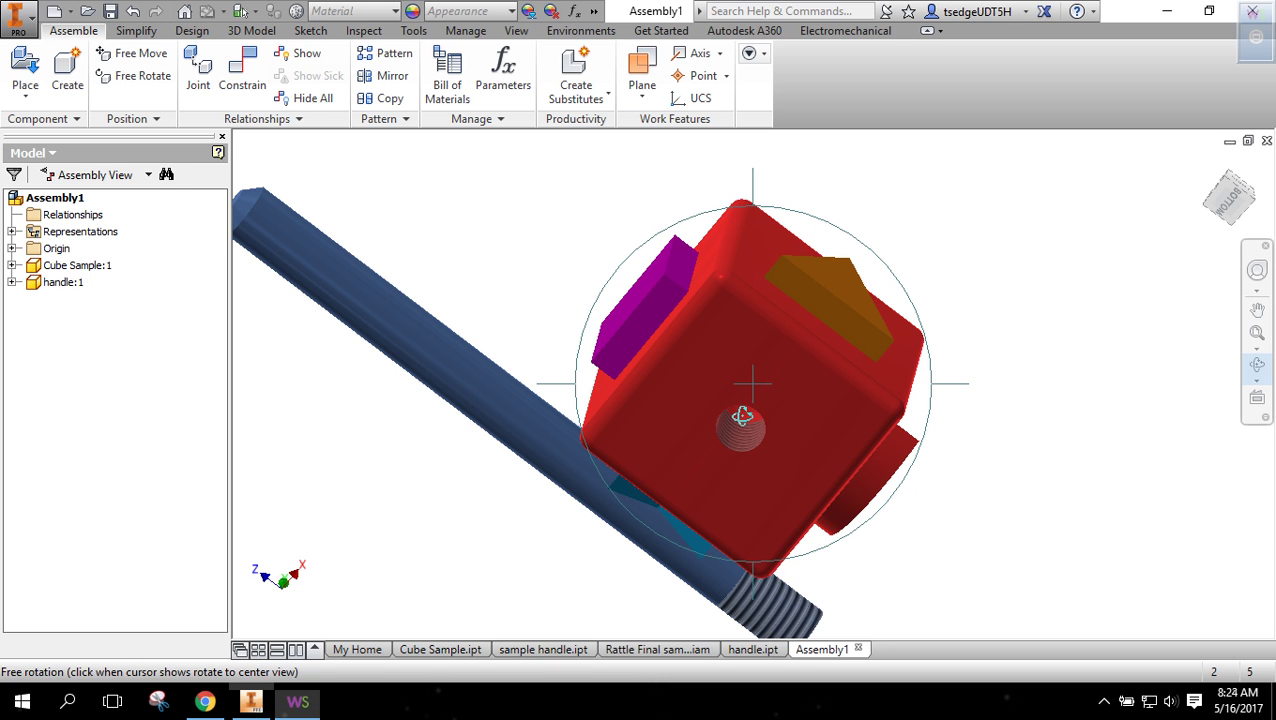
{"action": "key", "text": "Escape"}
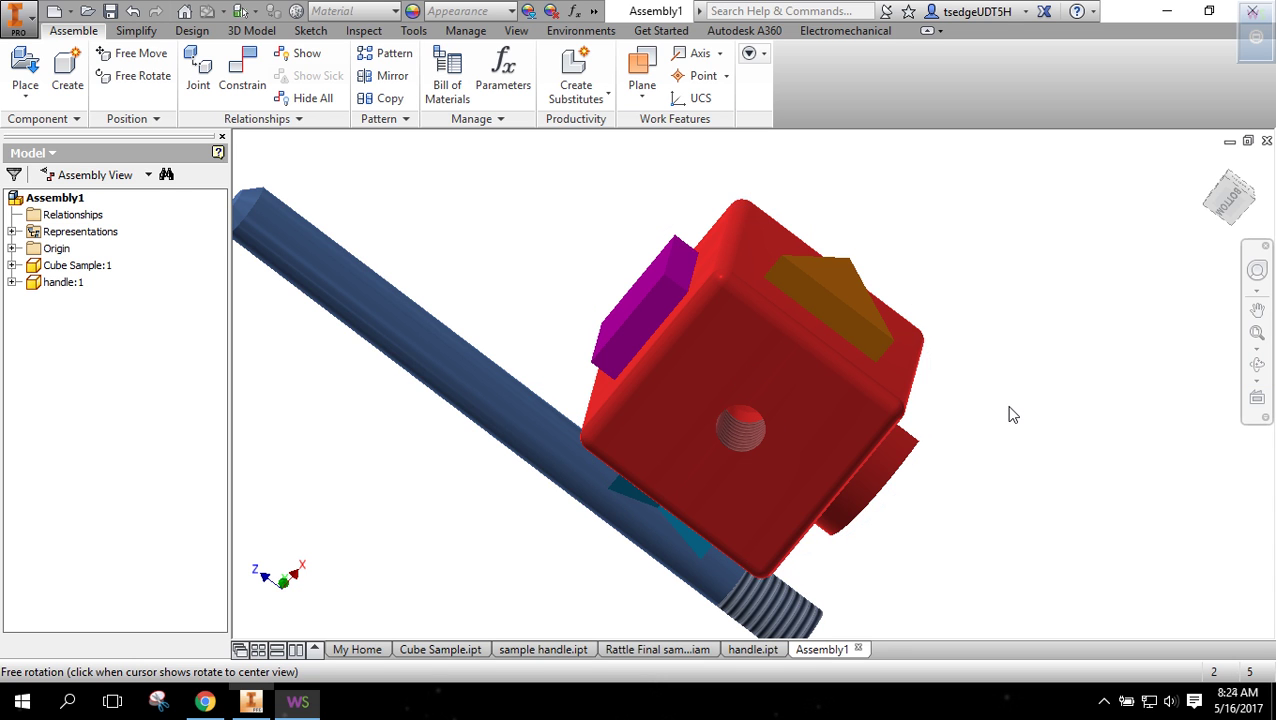
{"action": "left_click", "coordinate": [248, 75]}
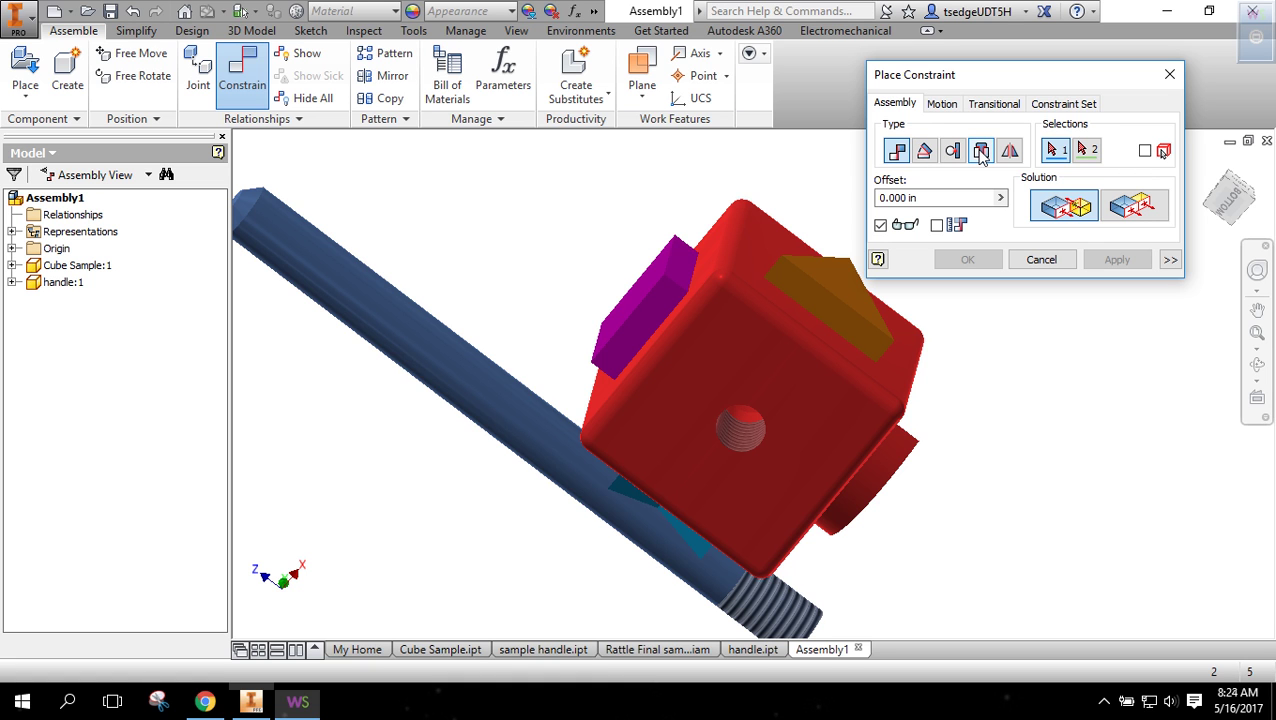
{"action": "left_click", "coordinate": [981, 152]}
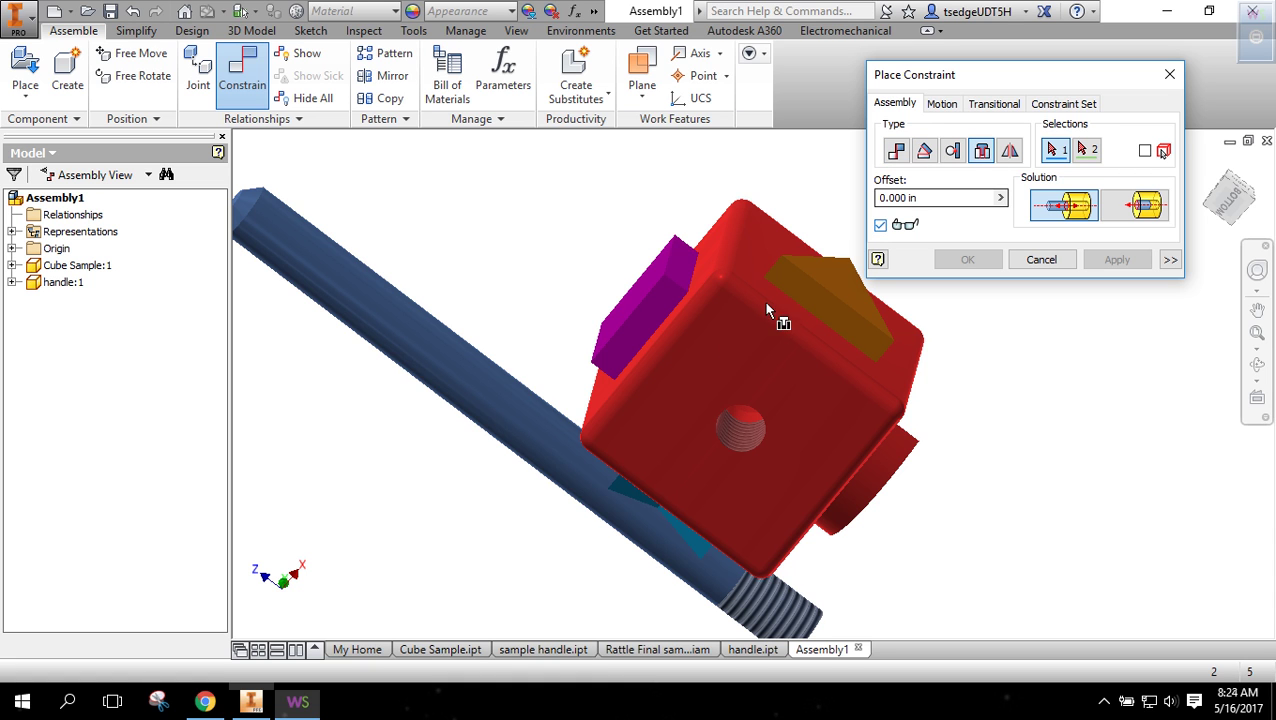
{"action": "scroll", "coordinate": [612, 512], "scroll_direction": "up", "scroll_amount": 5}
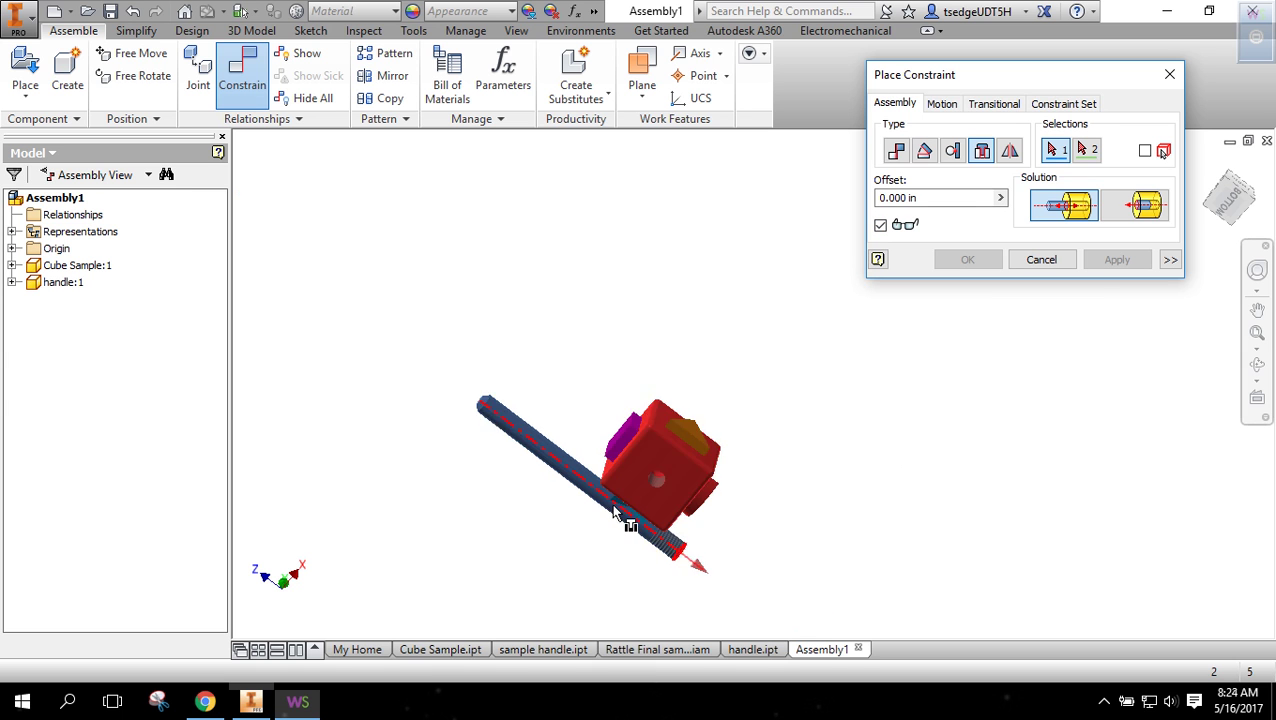
{"action": "scroll", "coordinate": [612, 512], "scroll_direction": "down", "scroll_amount": 4}
{"action": "scroll", "coordinate": [612, 512], "scroll_direction": "up", "scroll_amount": 2}
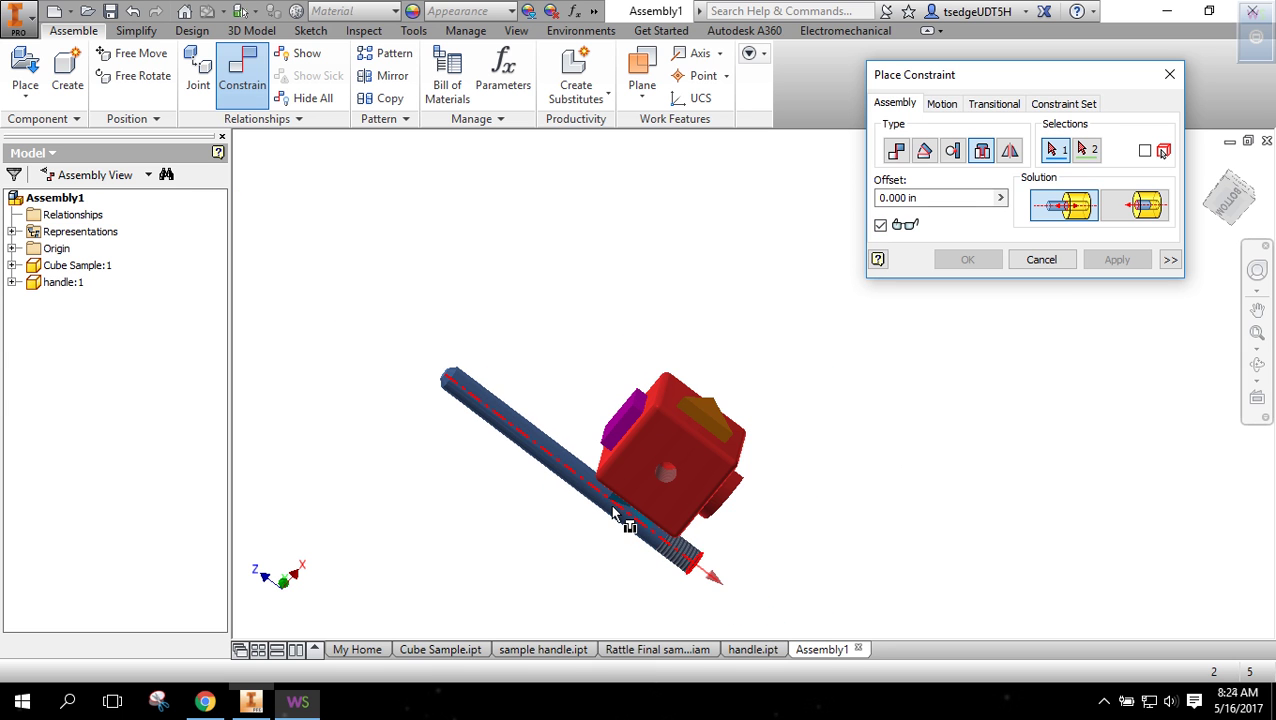
{"action": "scroll", "coordinate": [614, 512], "scroll_direction": "down", "scroll_amount": 2}
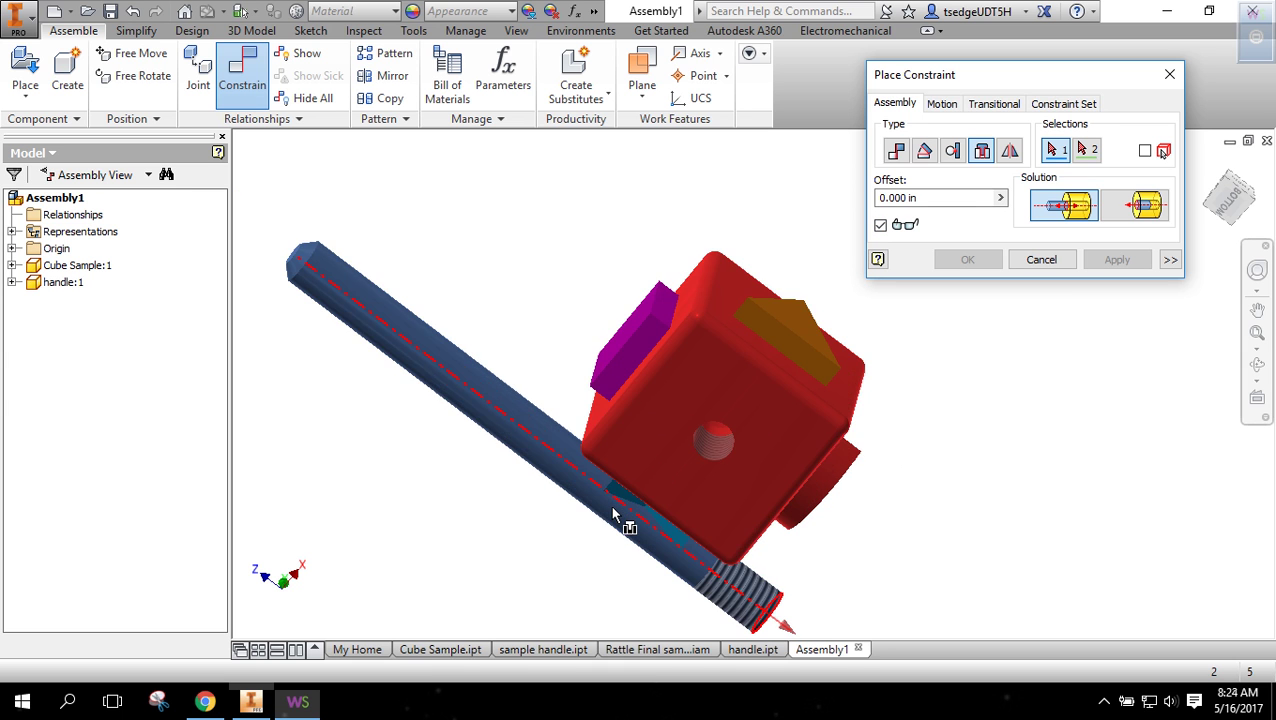
{"action": "left_click", "coordinate": [729, 594]}
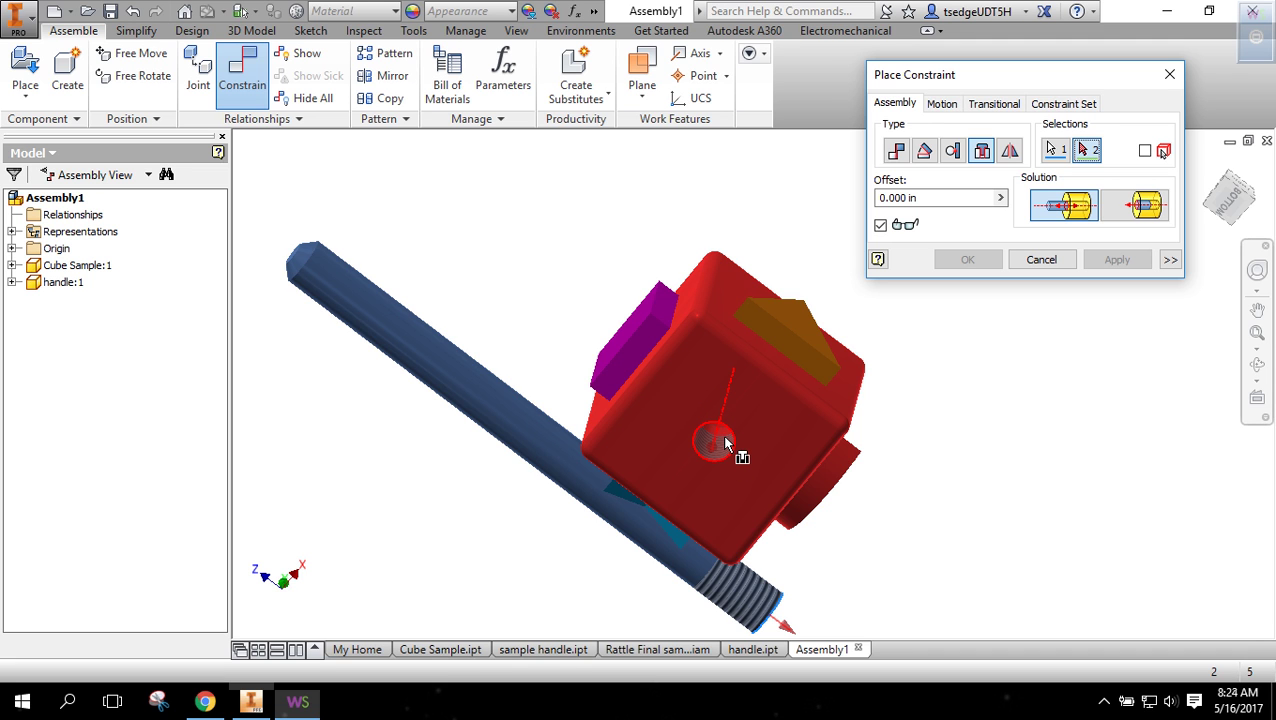
{"action": "left_click", "coordinate": [725, 443]}
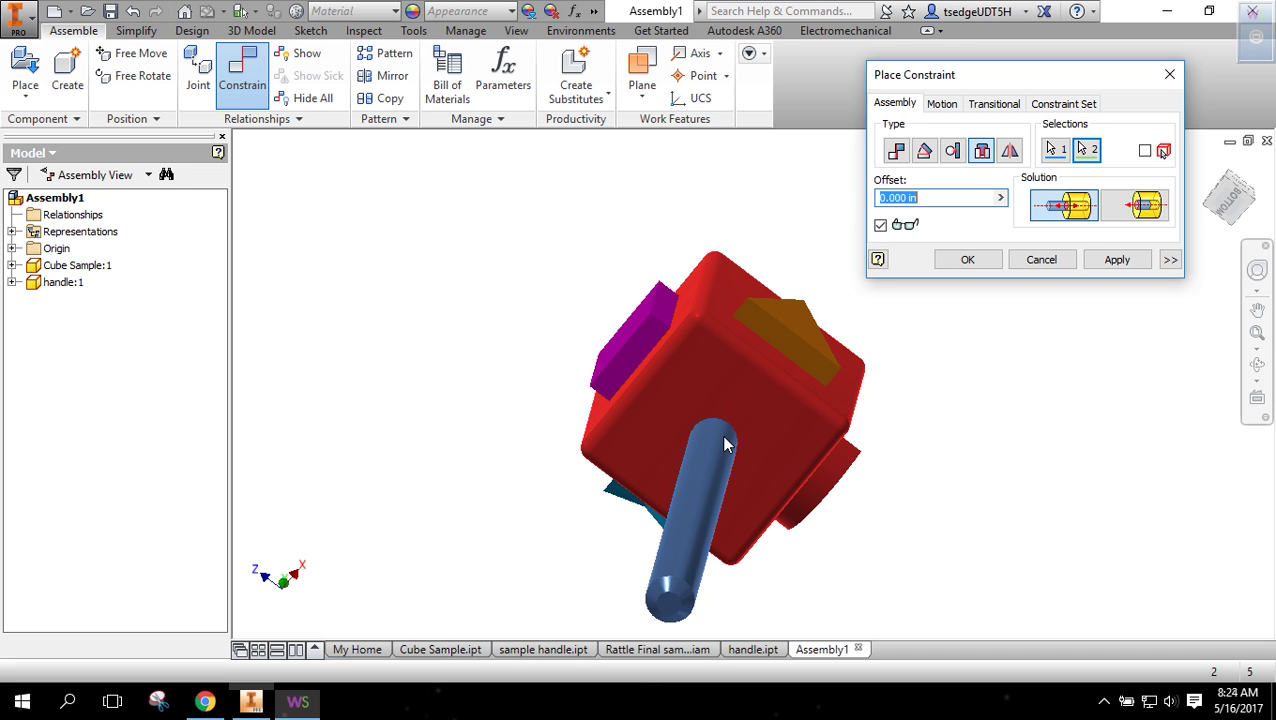
{"action": "left_click", "coordinate": [1118, 261]}
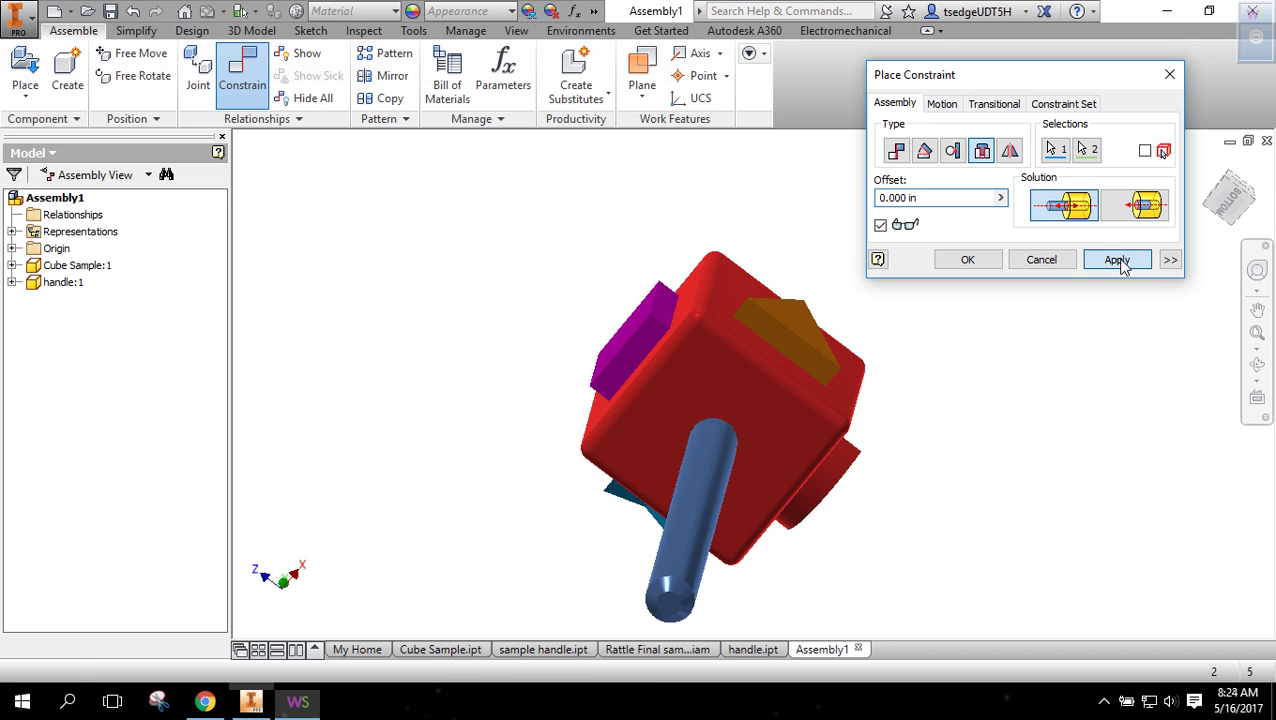
{"action": "left_click", "coordinate": [1174, 78]}
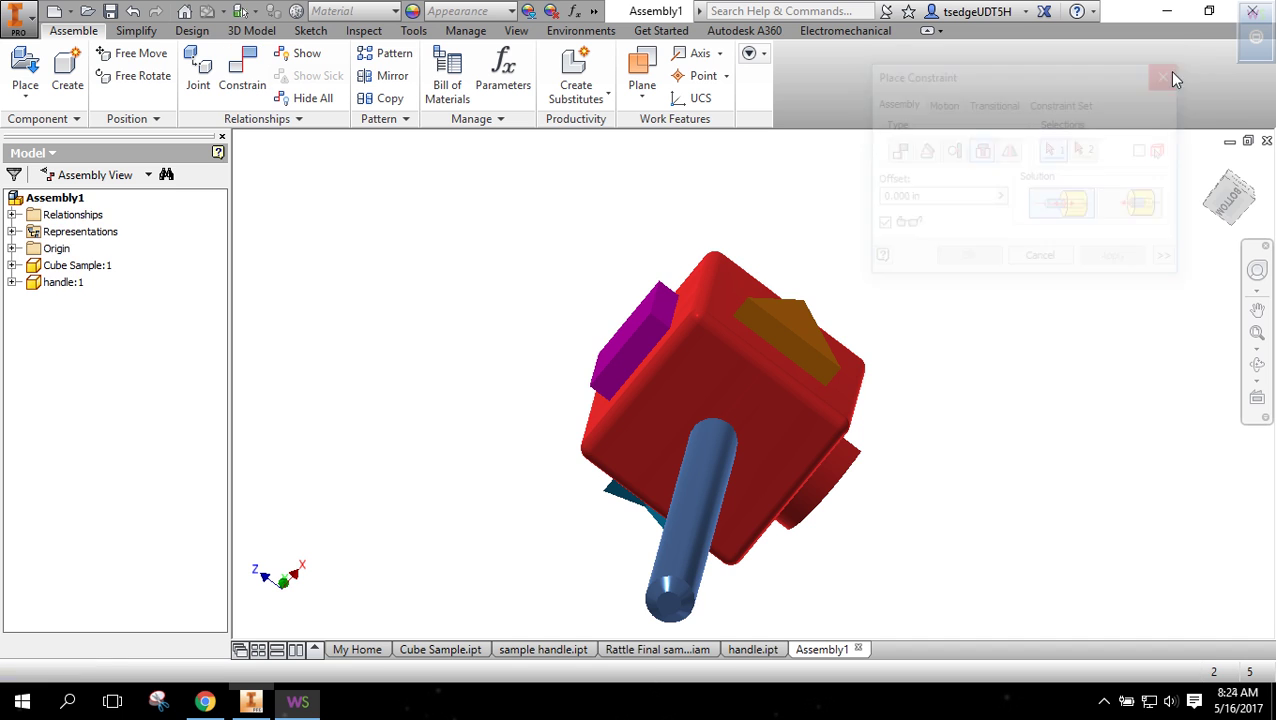
{"action": "left_click", "coordinate": [1208, 164]}
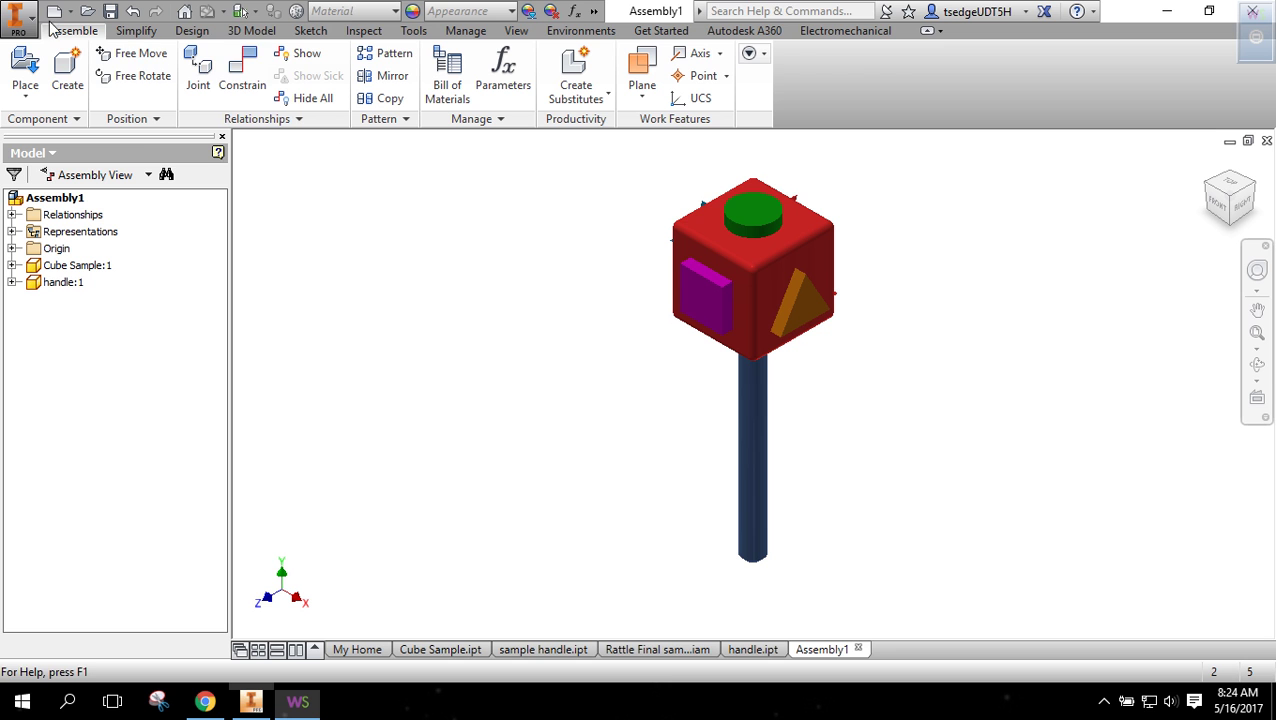
Save the assembly under the name Rattle Final2 on the H: drive.
{"action": "left_click", "coordinate": [22, 27]}
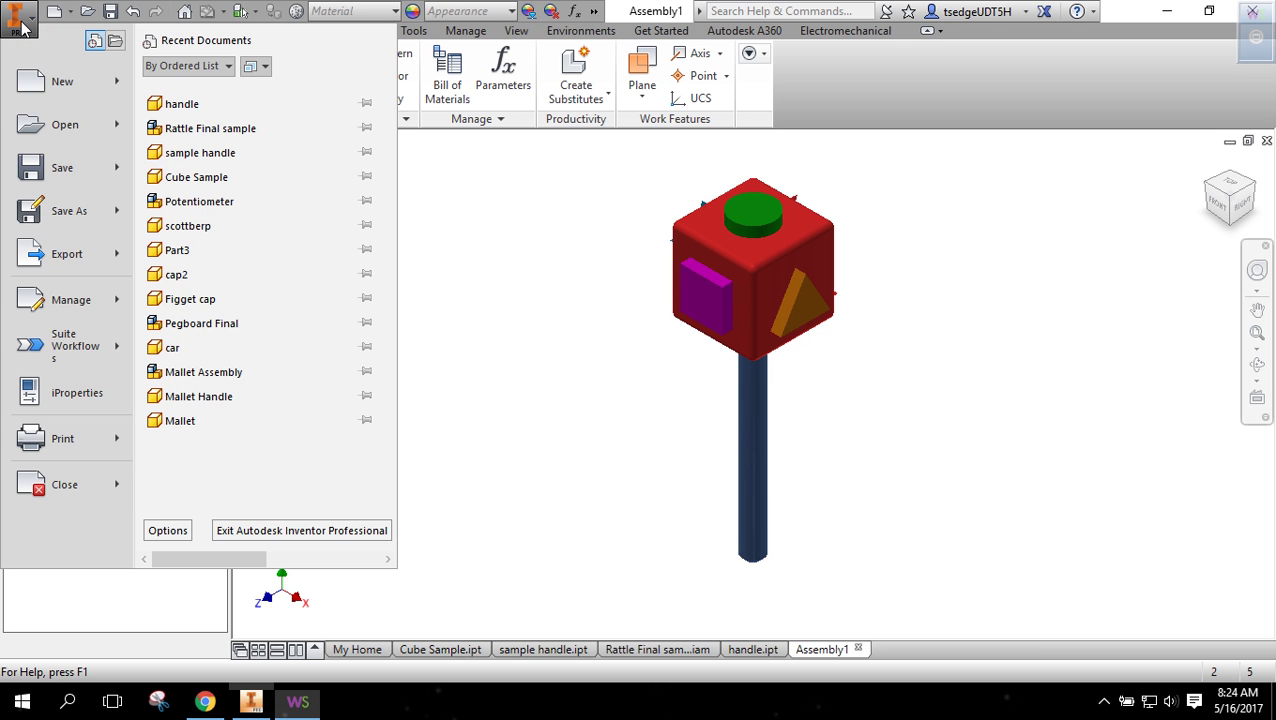
{"action": "left_click", "coordinate": [62, 210]}
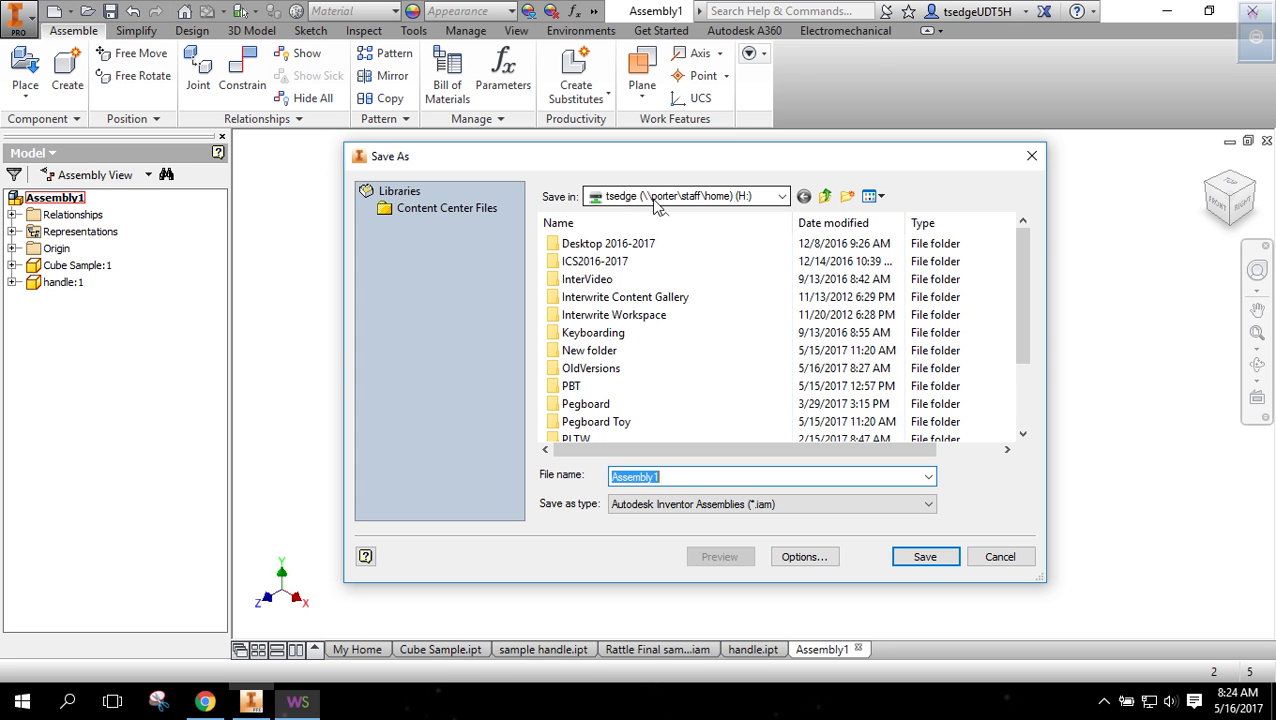
{"action": "type", "text": "ratt"}
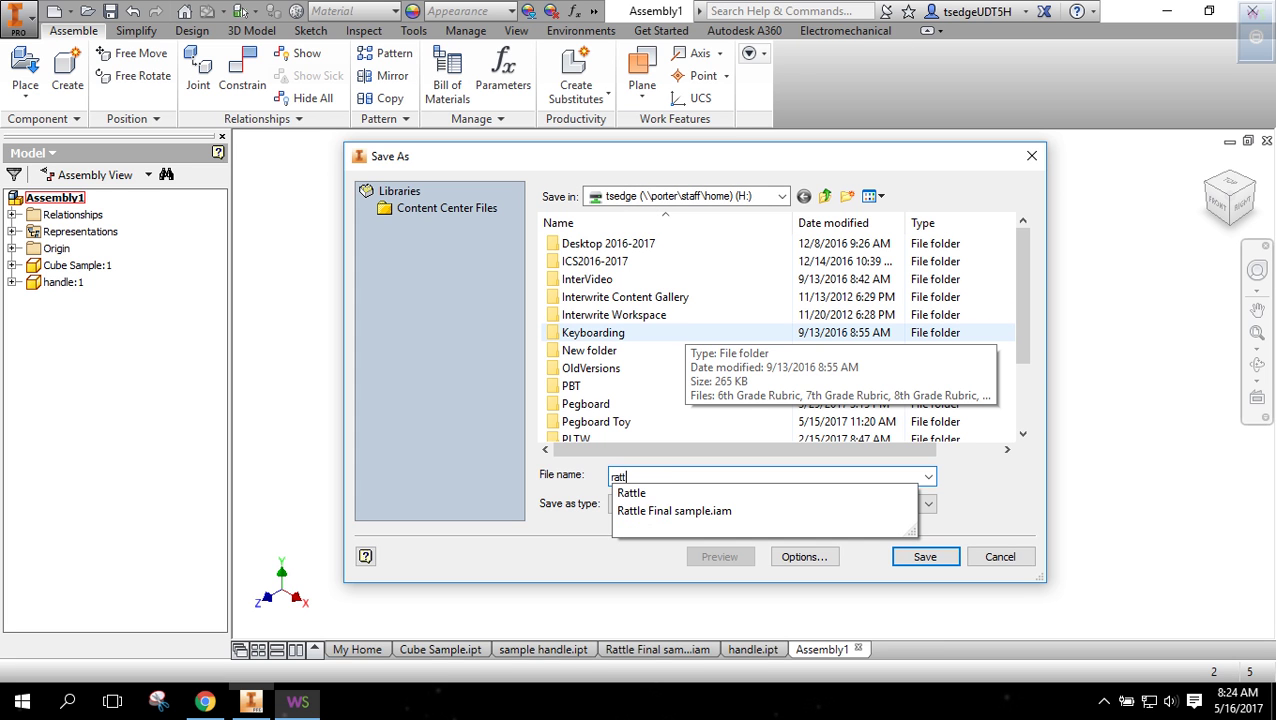
{"action": "type", "text": "le Final"}
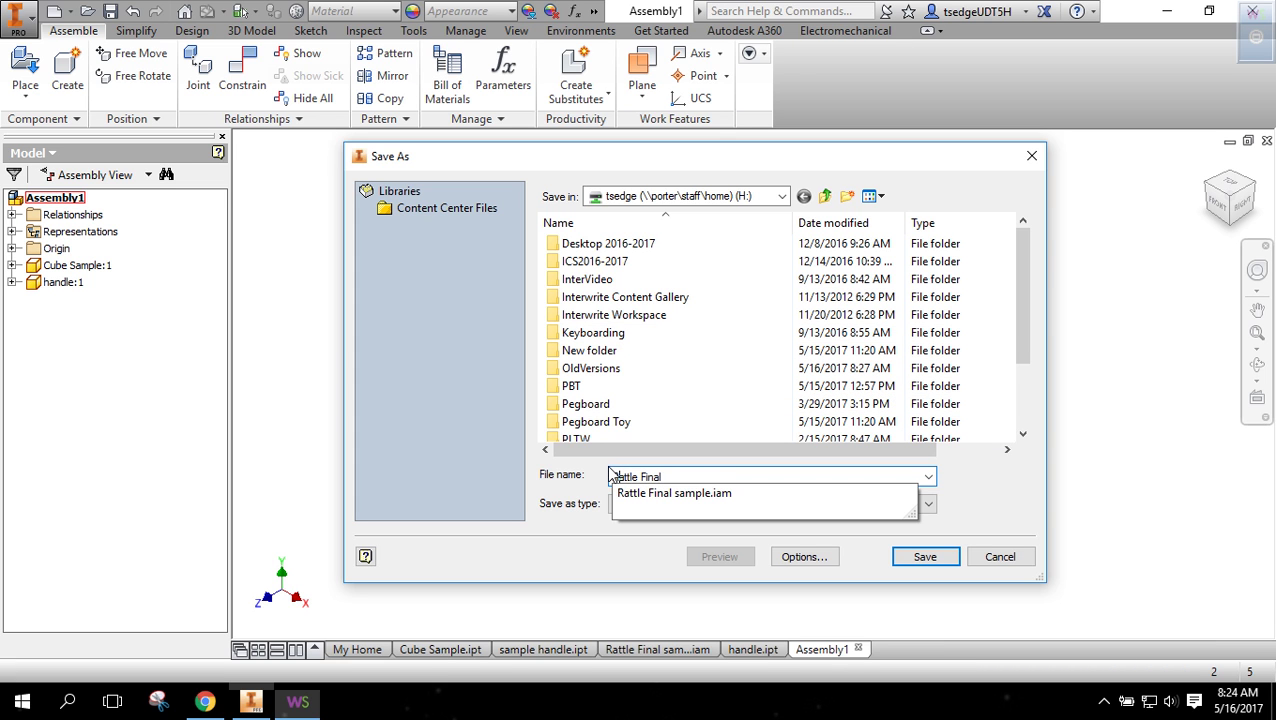
{"action": "key", "text": "BackSpace"}
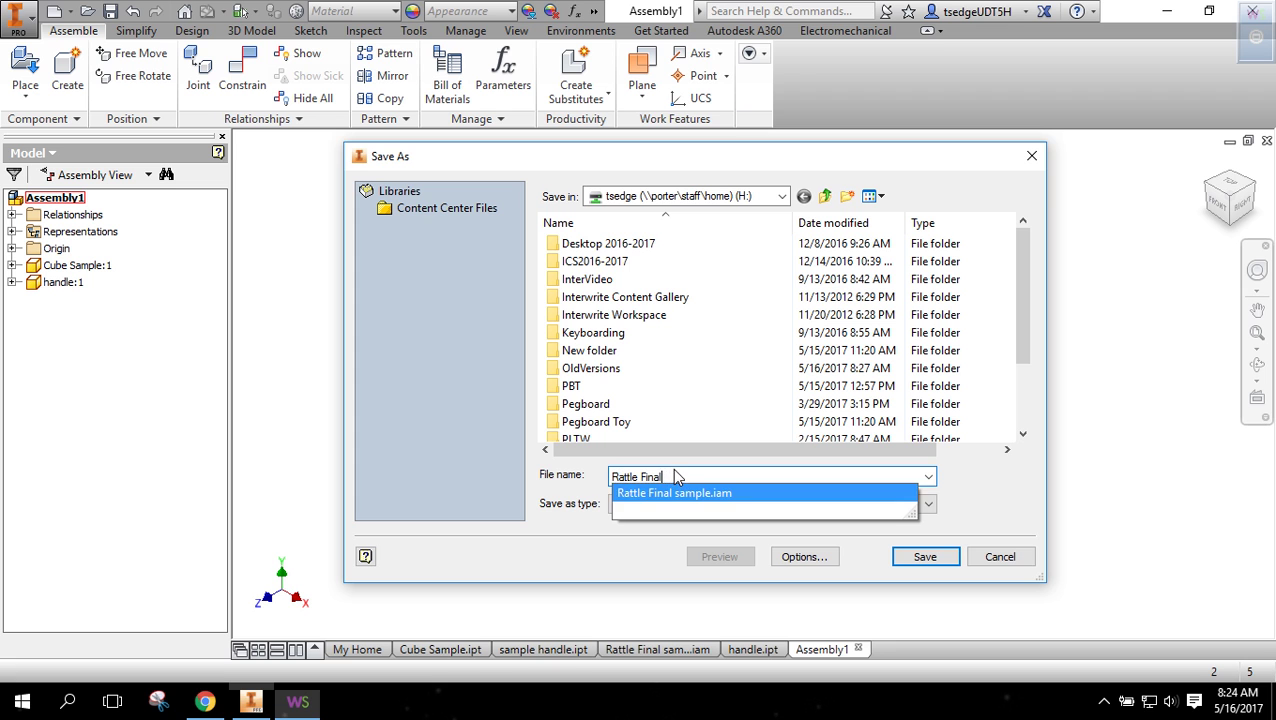
{"action": "type", "text": "2"}
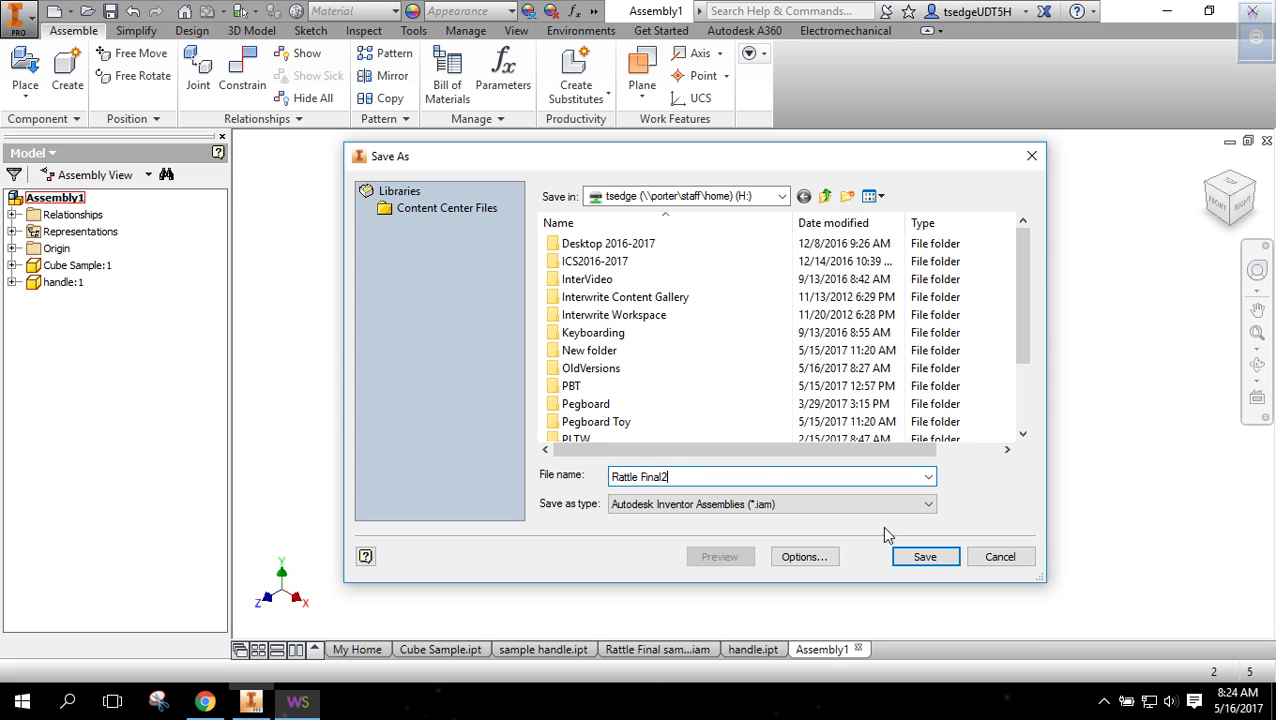
{"action": "left_click", "coordinate": [925, 557]}
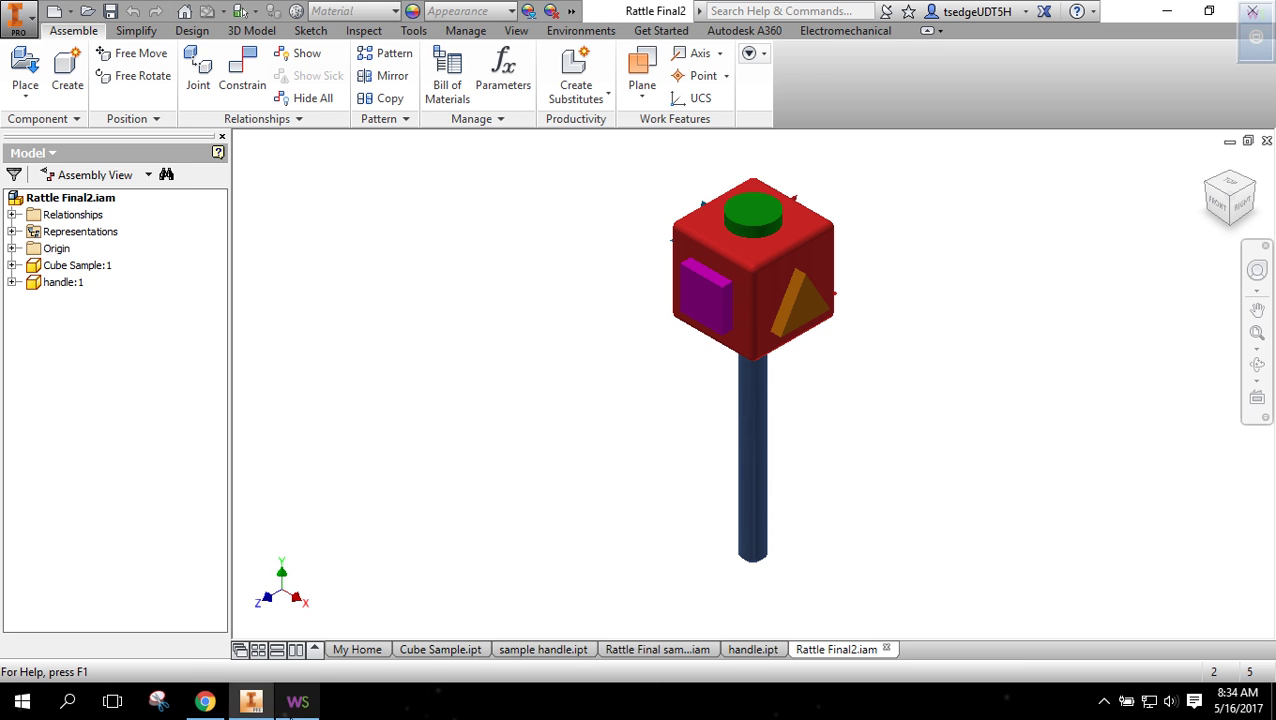
{"action": "left_click", "coordinate": [297, 701]}
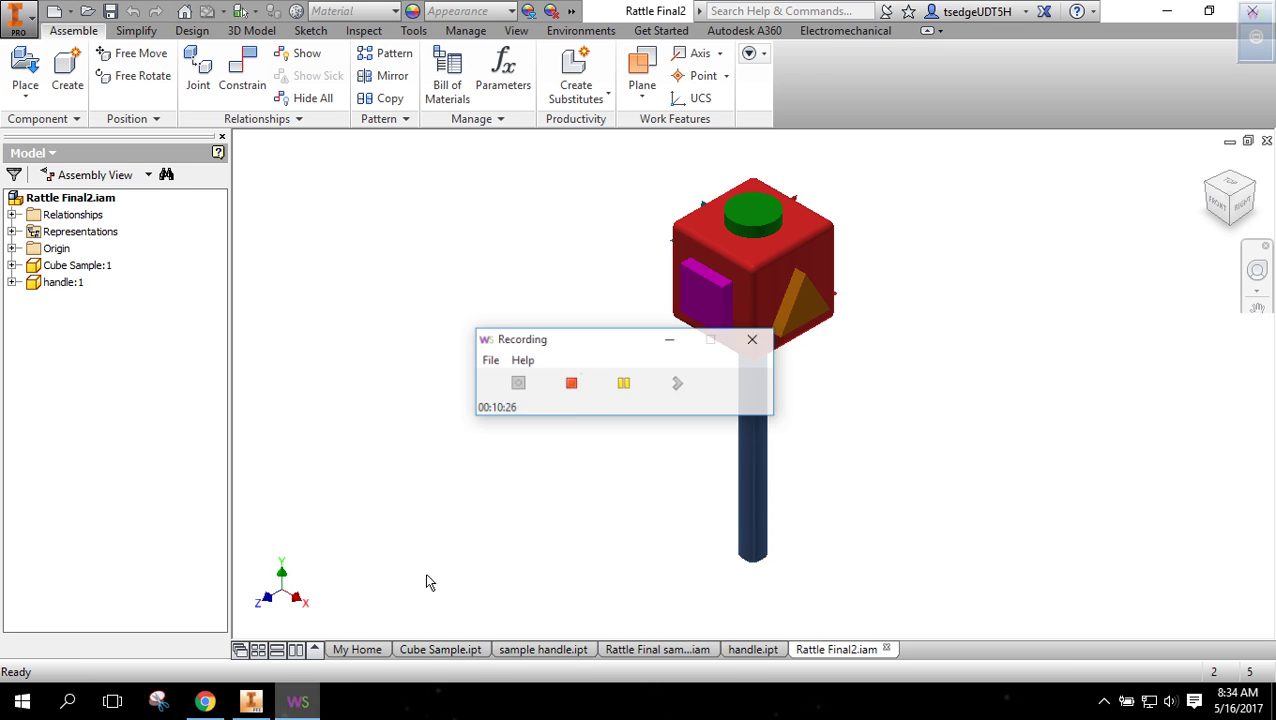